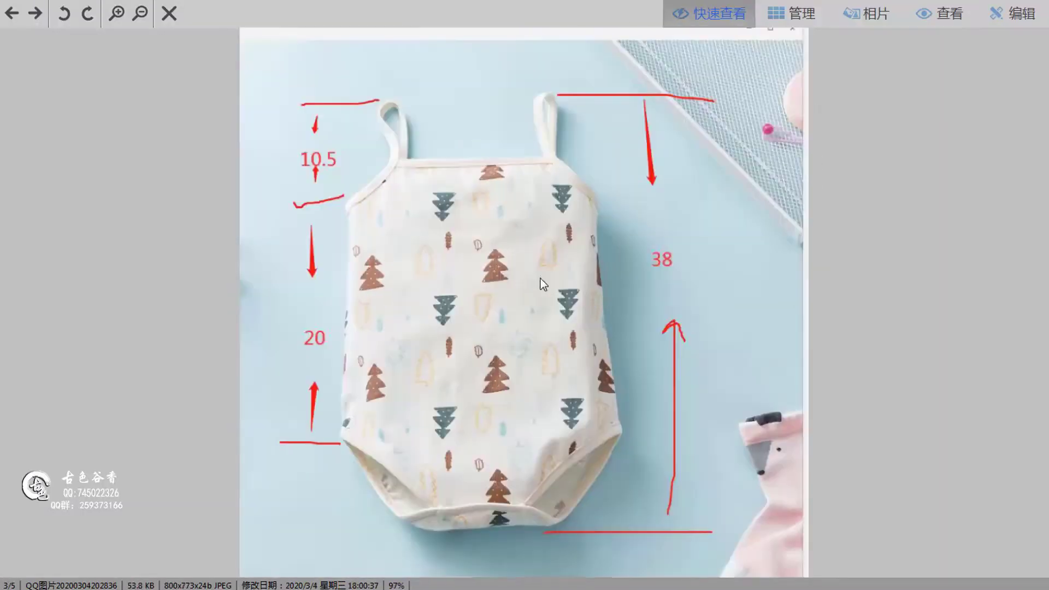
# Step: Scroll through the scale reference images in the Explorer folder
pyautogui.scroll(2, 542, 283)
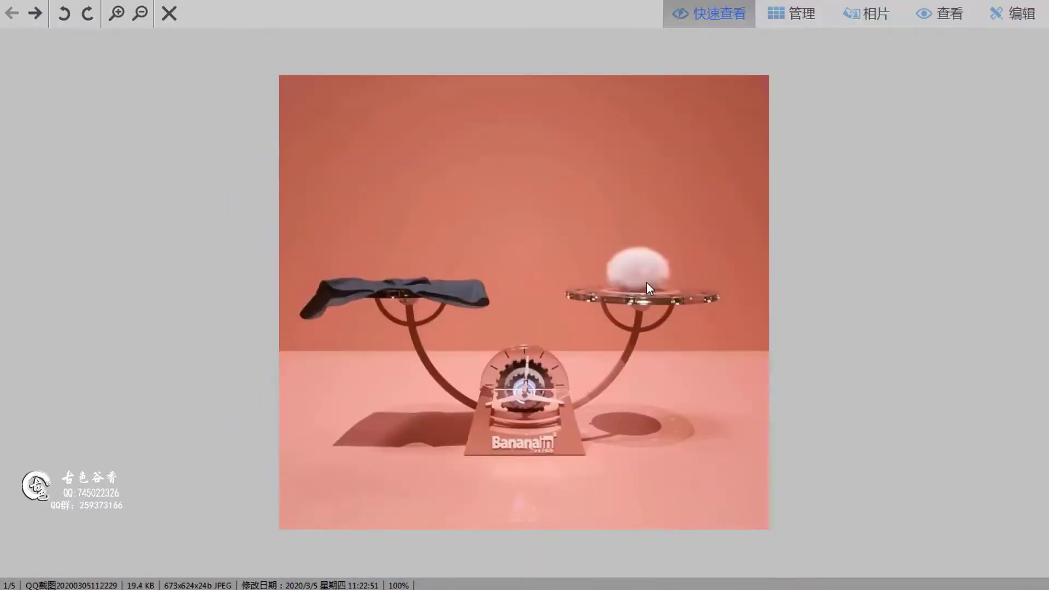
pyautogui.scroll(-1, 580, 245)
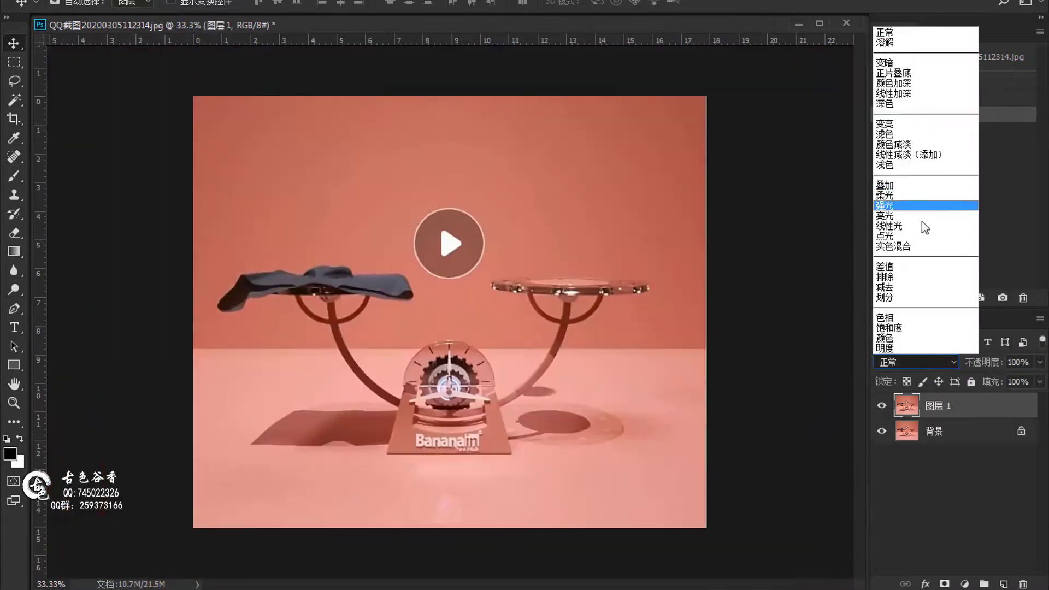
# Step: Sharpen the screenshot with a desaturated soft-light copy, High Pass filter and Overlay, merged down
pyautogui.click(902, 195)
pyautogui.hotkey('shift', 'ctrl', 'u')
pyautogui.hotkey('alt', 't')
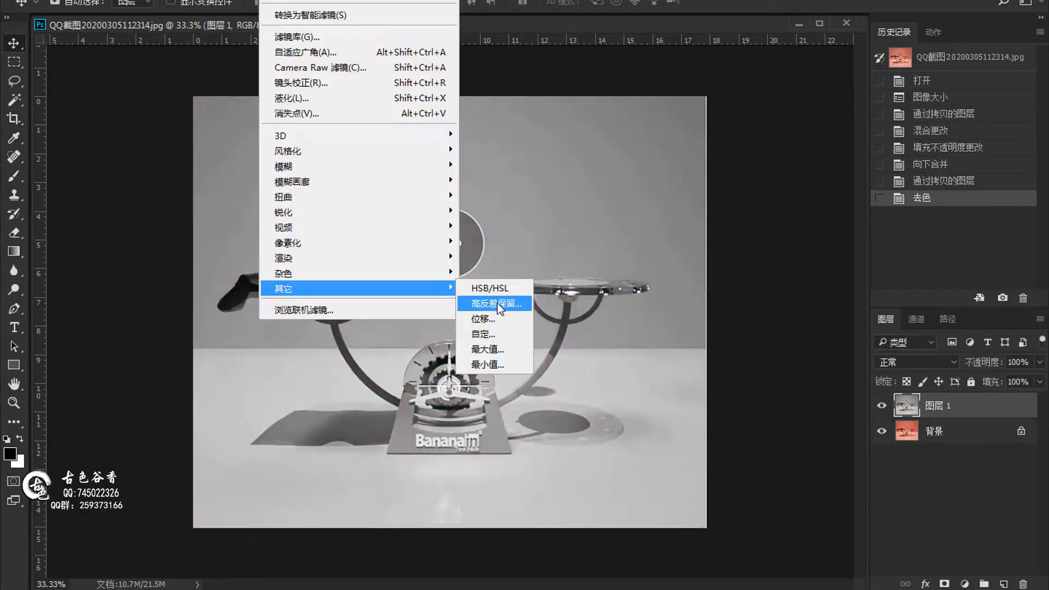
pyautogui.click(497, 303)
pyautogui.click(803, 89)
pyautogui.hotkey('shift', 'alt', 'o')
pyautogui.hotkey('ctrl', '+')
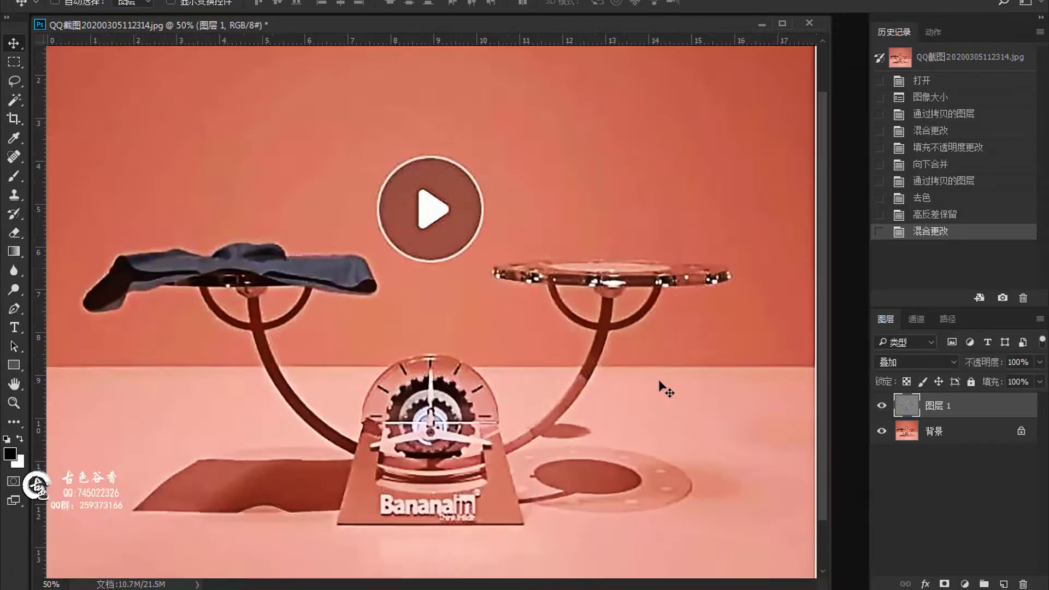
pyautogui.hotkey('ctrl', 'e')
pyautogui.hotkey('ctrl', '-')
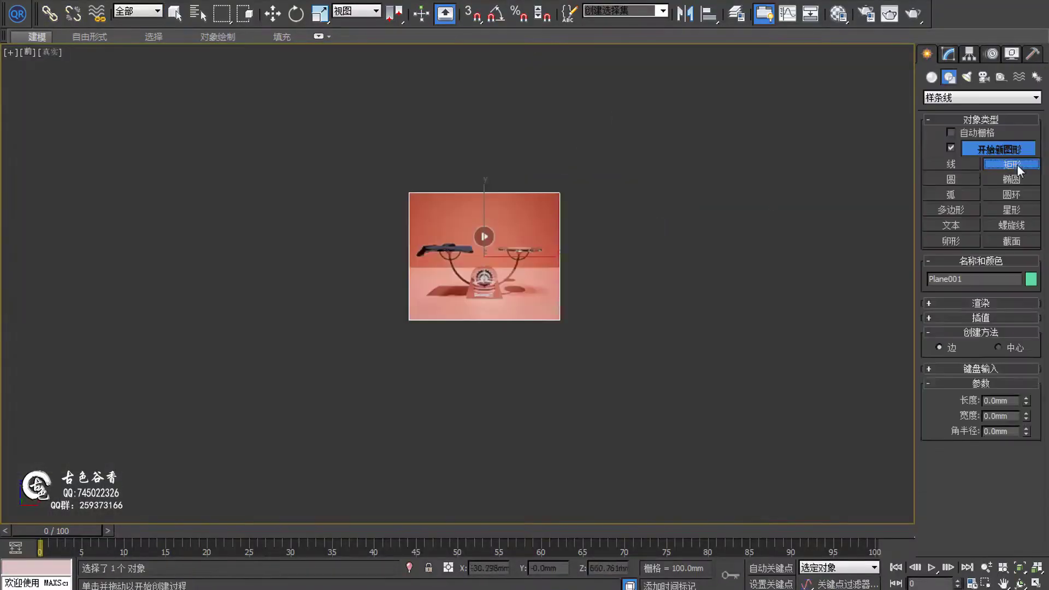
# Step: Drag out a rectangle shape over the scale reference image
pyautogui.moveTo(405, 287); pyautogui.dragTo(665, 221)
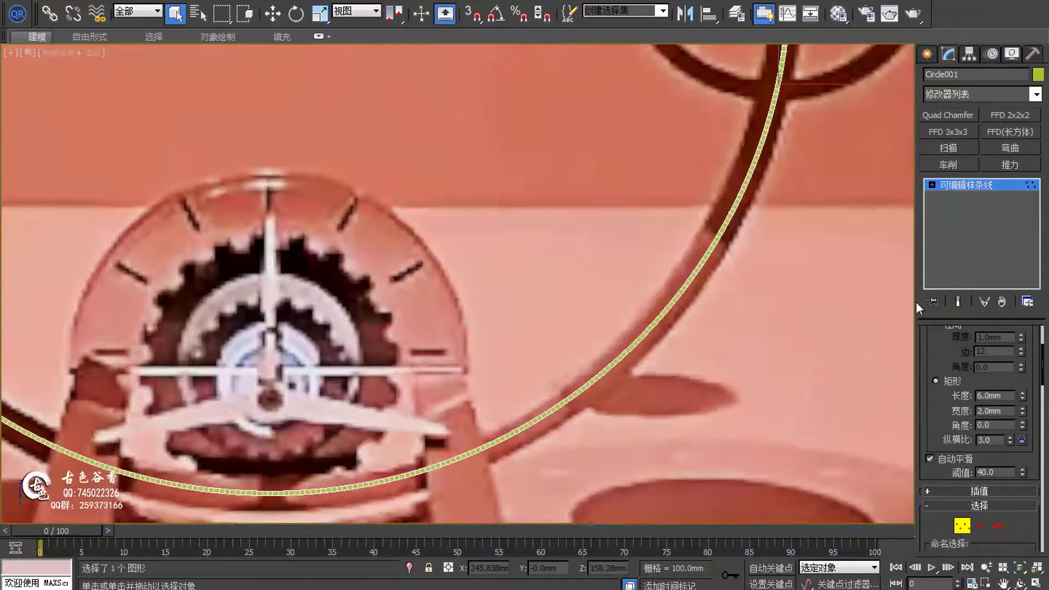
# Step: Render the arm spline in the viewport as a 10 mm wide rectangular strip
pyautogui.press('1')
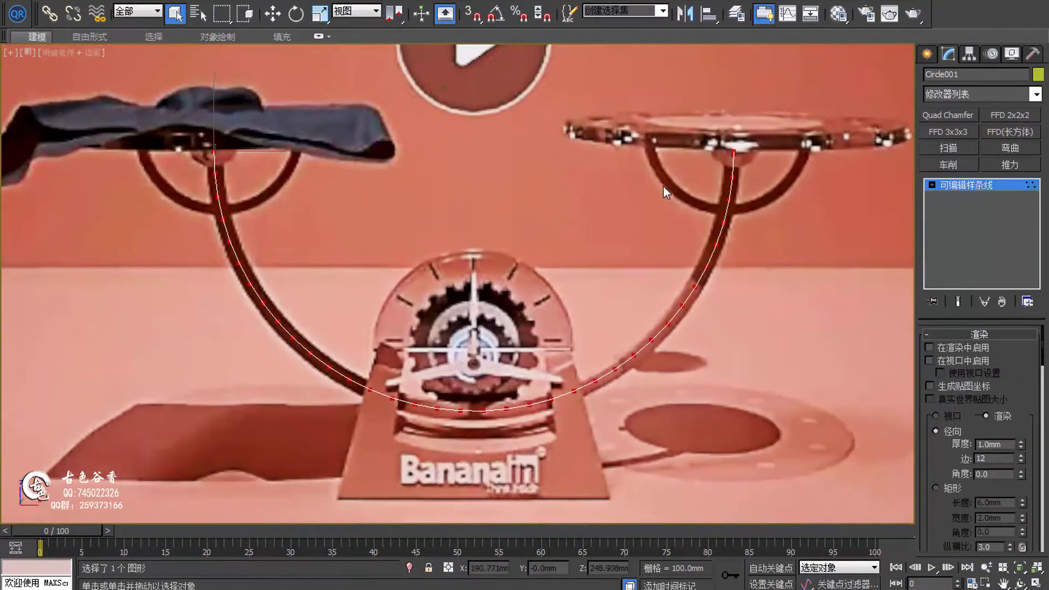
pyautogui.click(929, 348)
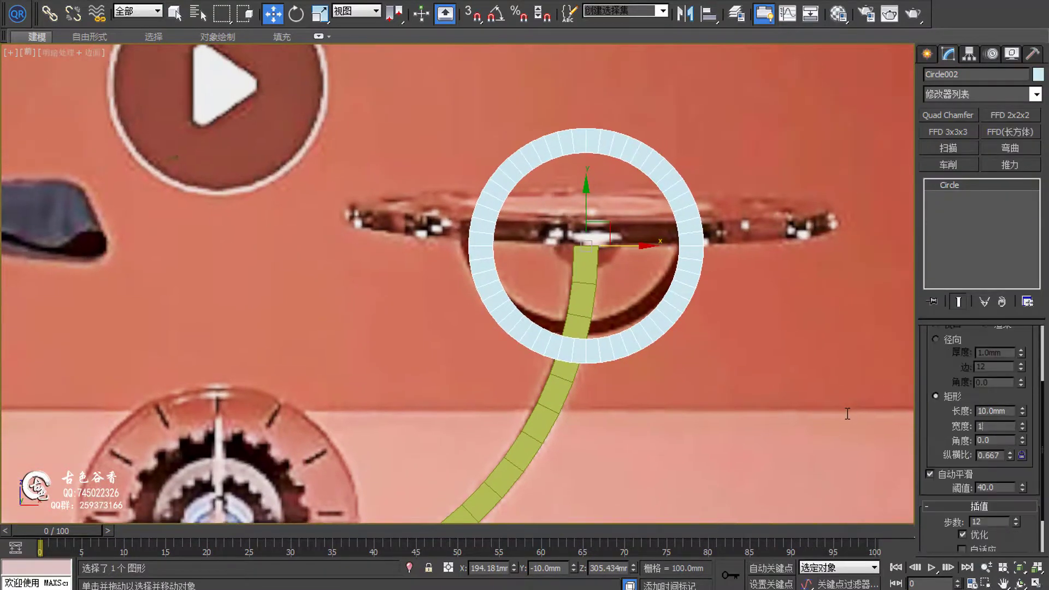
pyautogui.write('0')
pyautogui.press('Return')
pyautogui.scroll(3, 748, 235)
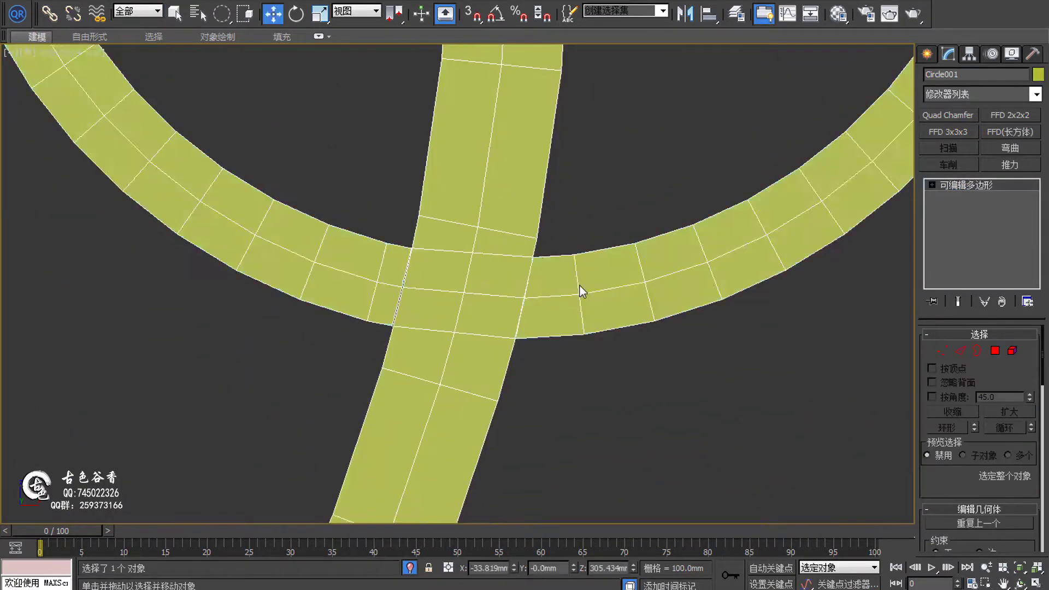
# Step: Switch to Move and zoom in on the vertices where the arm strips cross
pyautogui.press('w')
pyautogui.scroll(-3, 508, 222)
pyautogui.scroll(-2, 574, 270)
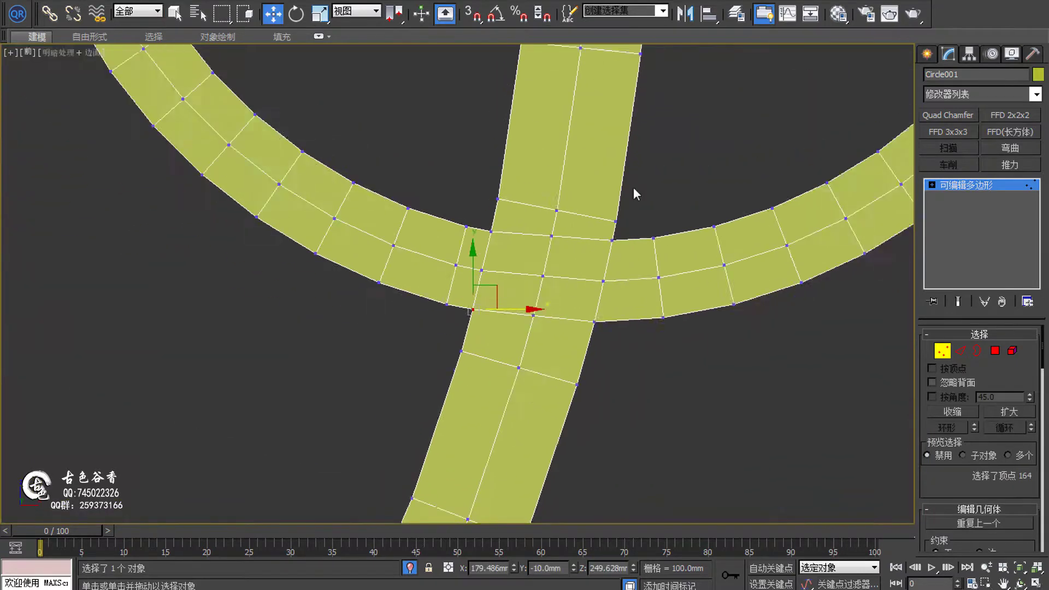
pyautogui.scroll(2, 632, 195)
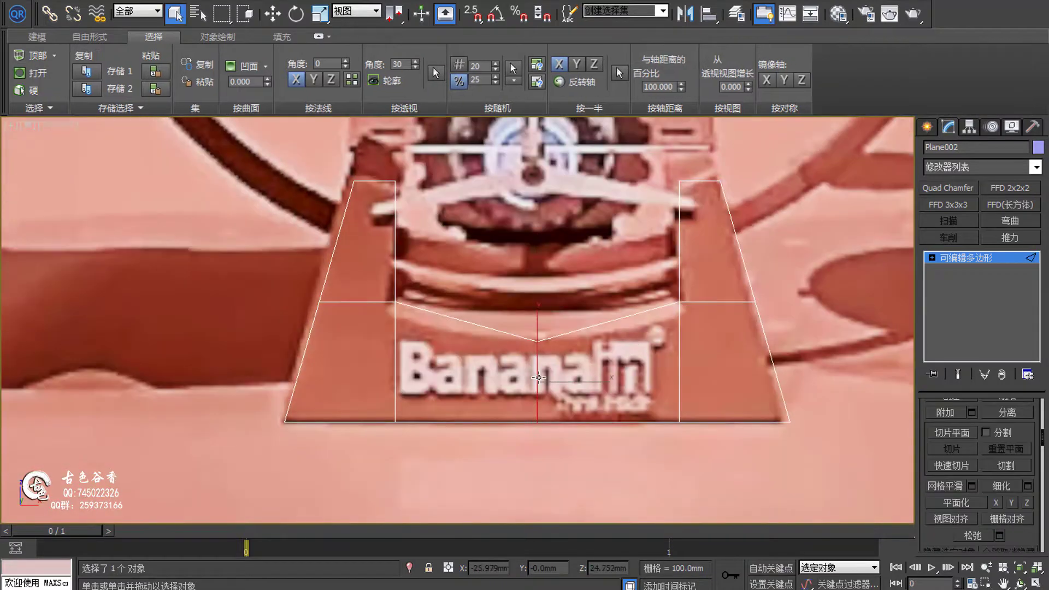
# Step: Move the base plane's middle row of vertices to shape the trapezoid stand
pyautogui.press('1')
pyautogui.press('w')
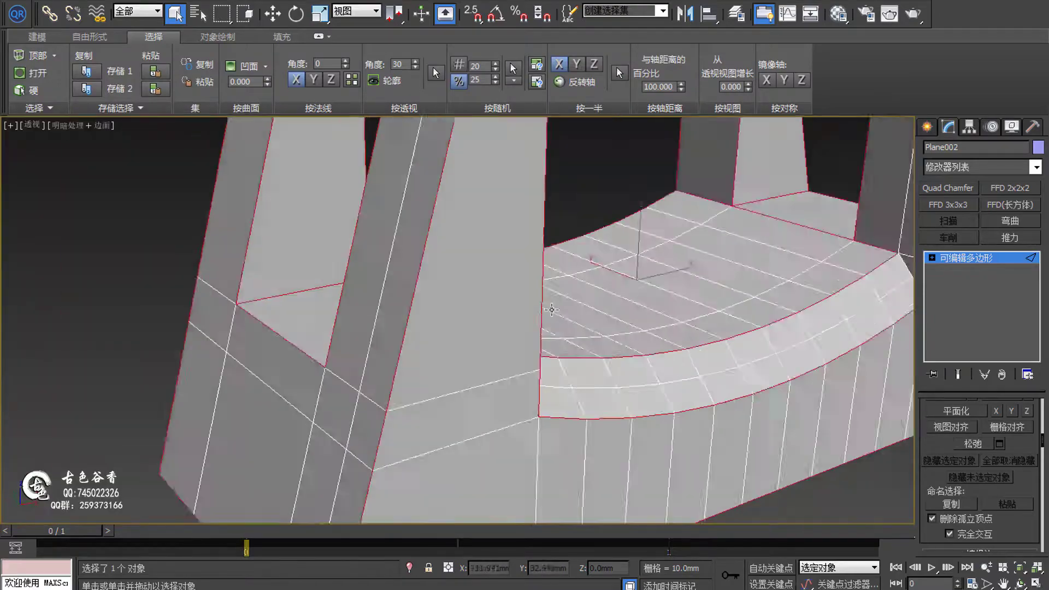
pyautogui.press('1')
pyautogui.moveTo(552, 309); pyautogui.dragTo(375, 247, button='middle')
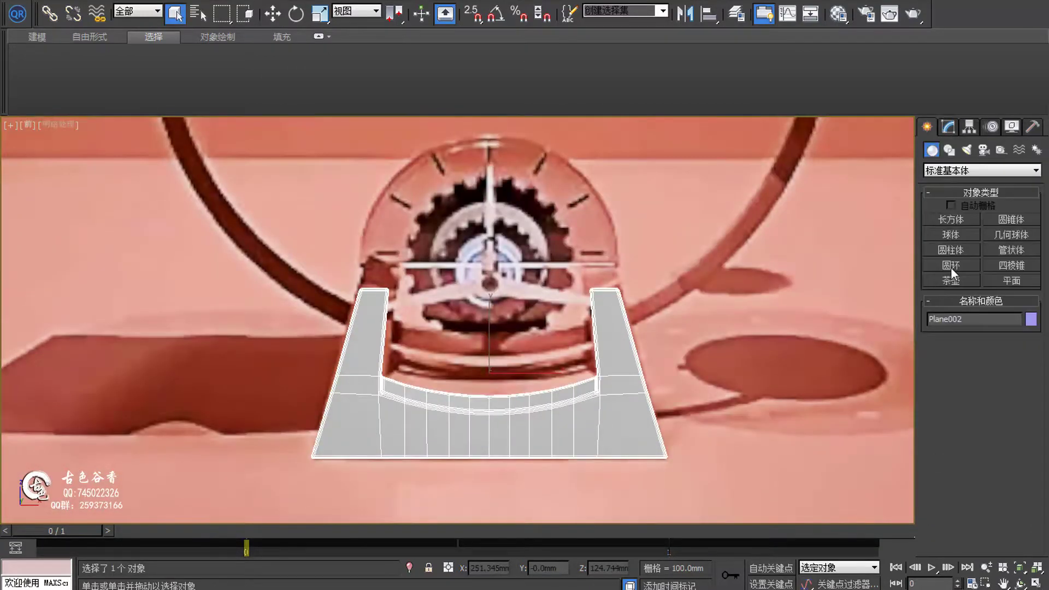
# Step: Create a 90 mm radius cylinder for the round clock dome
pyautogui.click(950, 268)
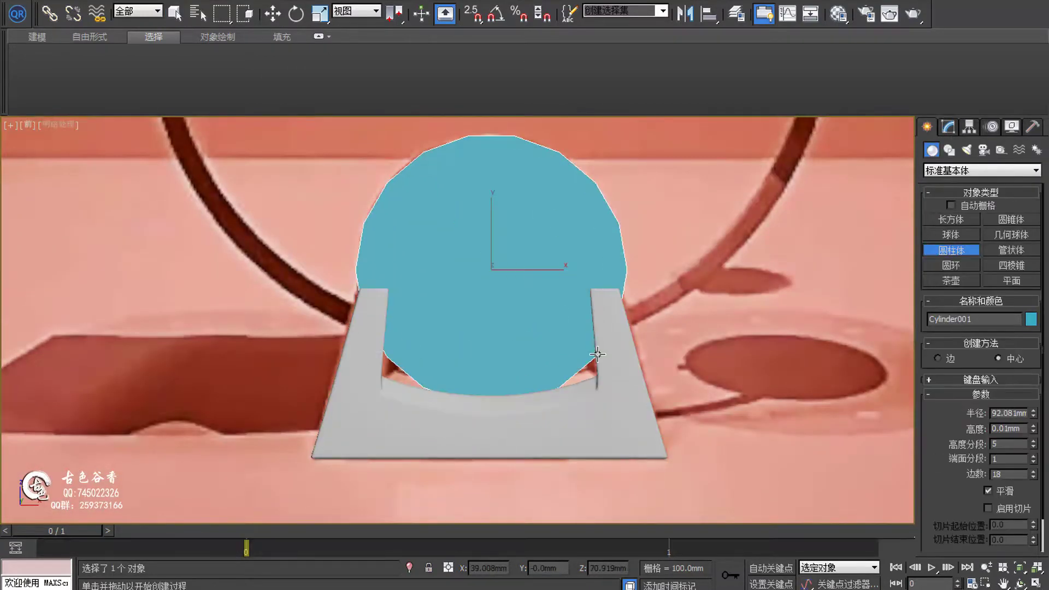
pyautogui.write('90')
pyautogui.press('Return')
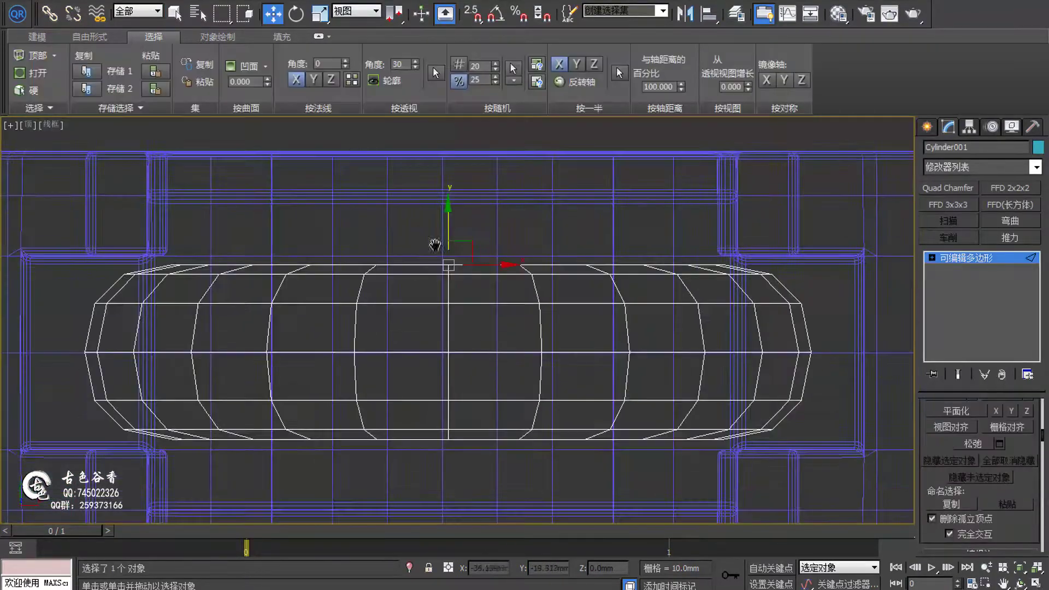
pyautogui.hotkey('alt', 'w')
pyautogui.hotkey('alt', 'w')
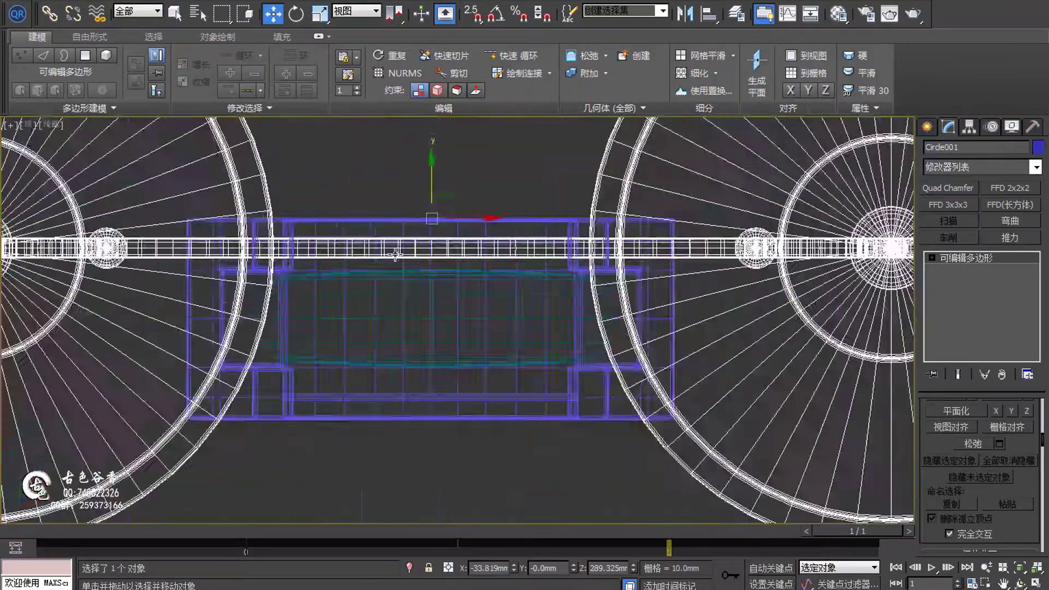
# Step: Select the base piece Plane002 and turn on snapping to existing geometry
pyautogui.click(395, 255)
pyautogui.scroll(3, 437, 262)
pyautogui.scroll(2, 464, 251)
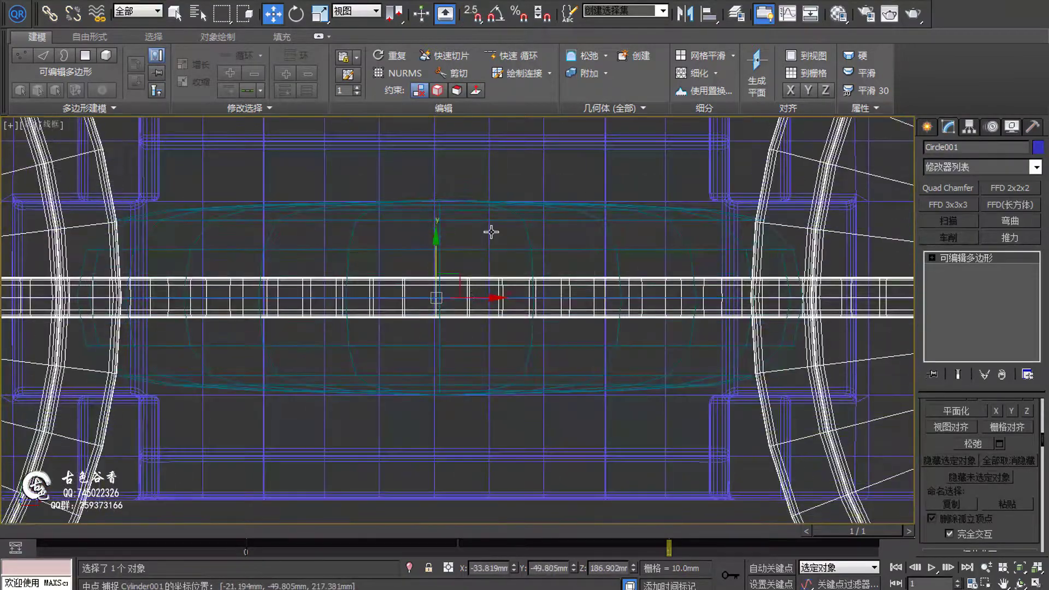
pyautogui.press('s')
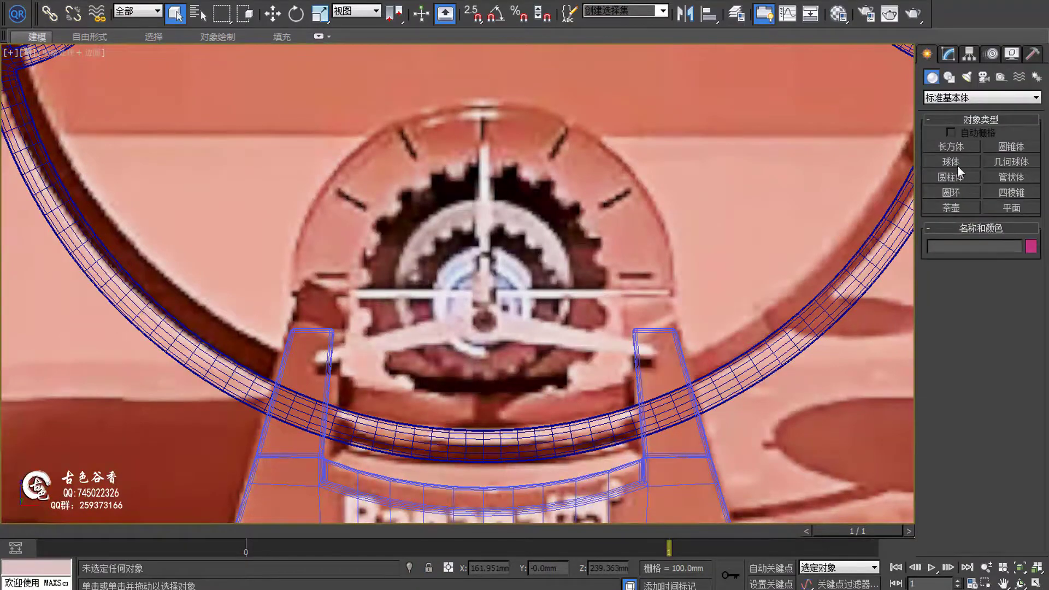
pyautogui.scroll(4, 614, 241)
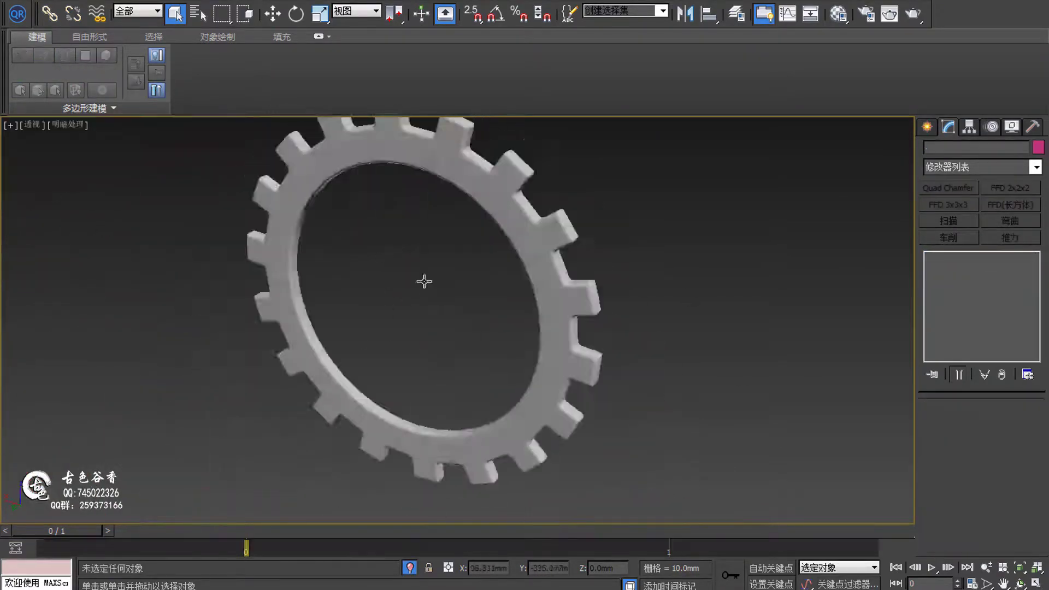
# Step: Align the gear Circle002 to the clock's centre in the reference
pyautogui.moveTo(424, 281); pyautogui.dragTo(661, 284, button='middle')
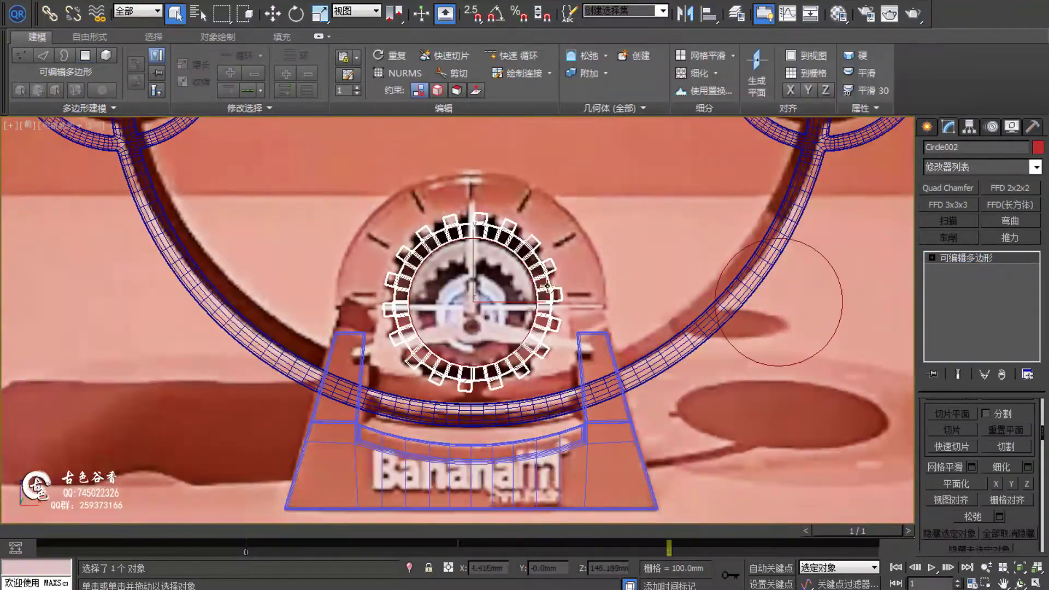
pyautogui.scroll(3, 401, 306)
pyautogui.press('w')
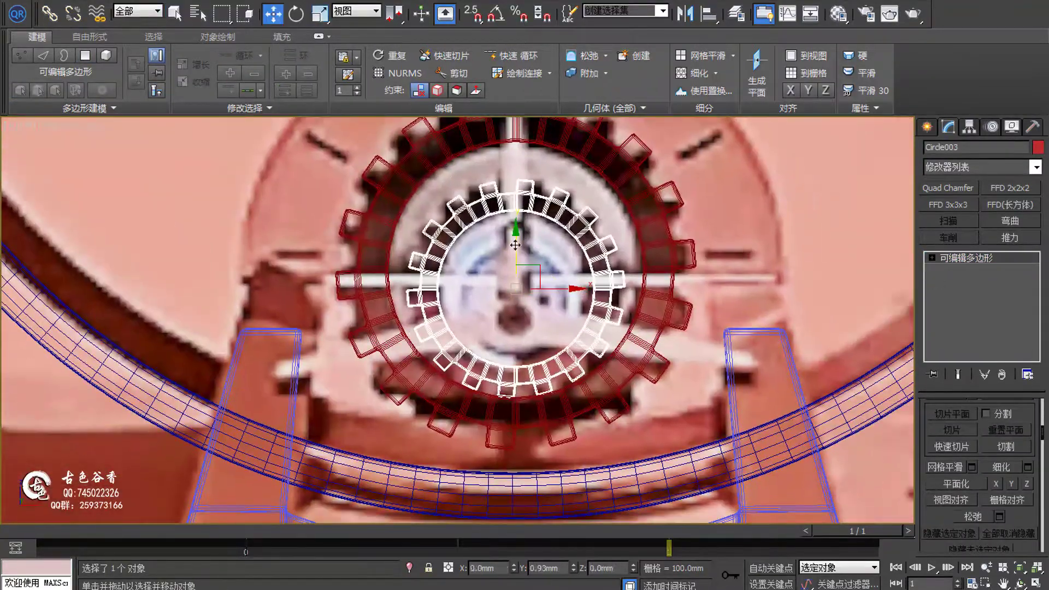
pyautogui.hotkey('alt', 'a')
pyautogui.click(611, 234)
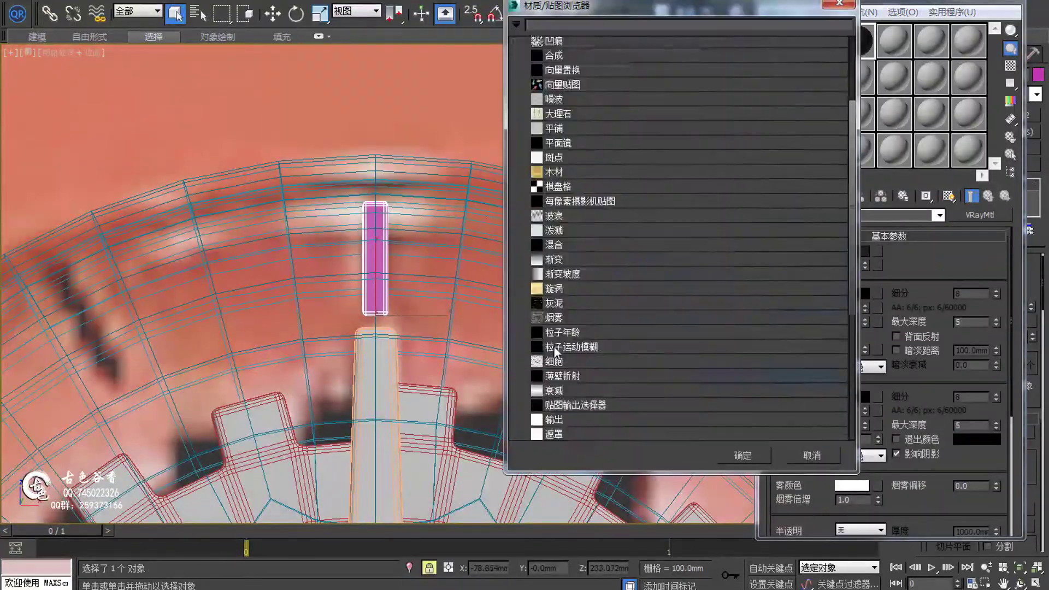
# Step: Confirm the texture map for the material and ready Circle002 for rotation
pyautogui.click(733, 455)
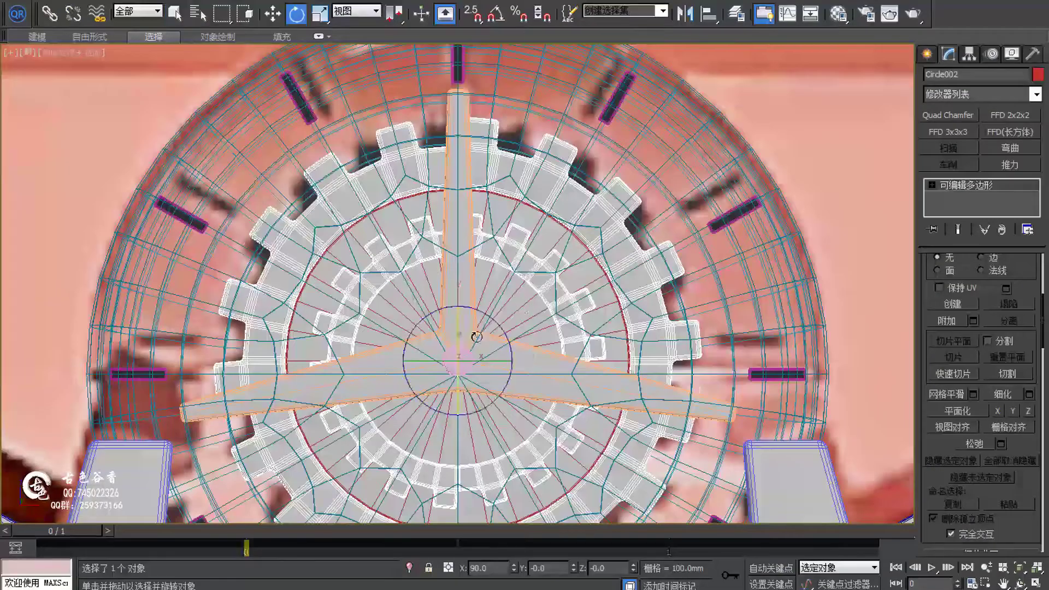
pyautogui.press('e')
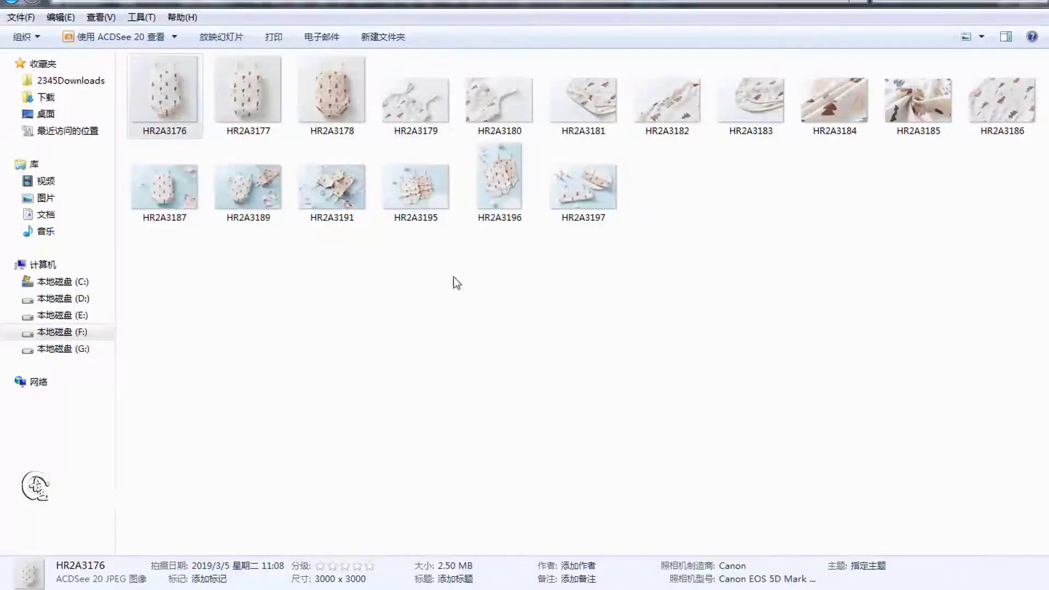
# Step: Batch-rename the 17 photos to 婴儿服01–婴儿服17, then rotate the opened photo about 13° clockwise
pyautogui.press('F2')
pyautogui.write('婴儿服##')
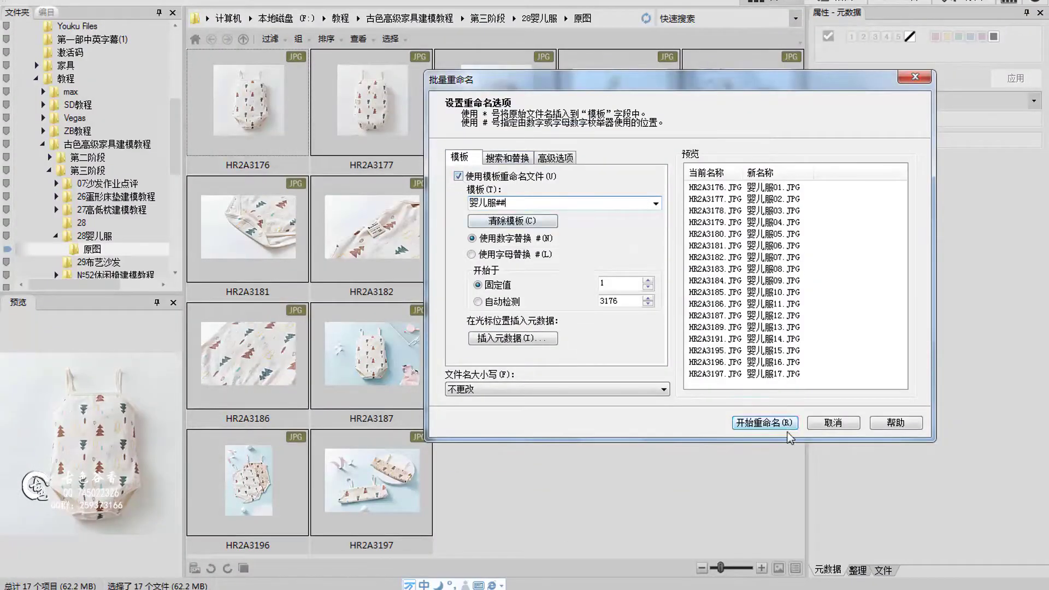
pyautogui.click(787, 427)
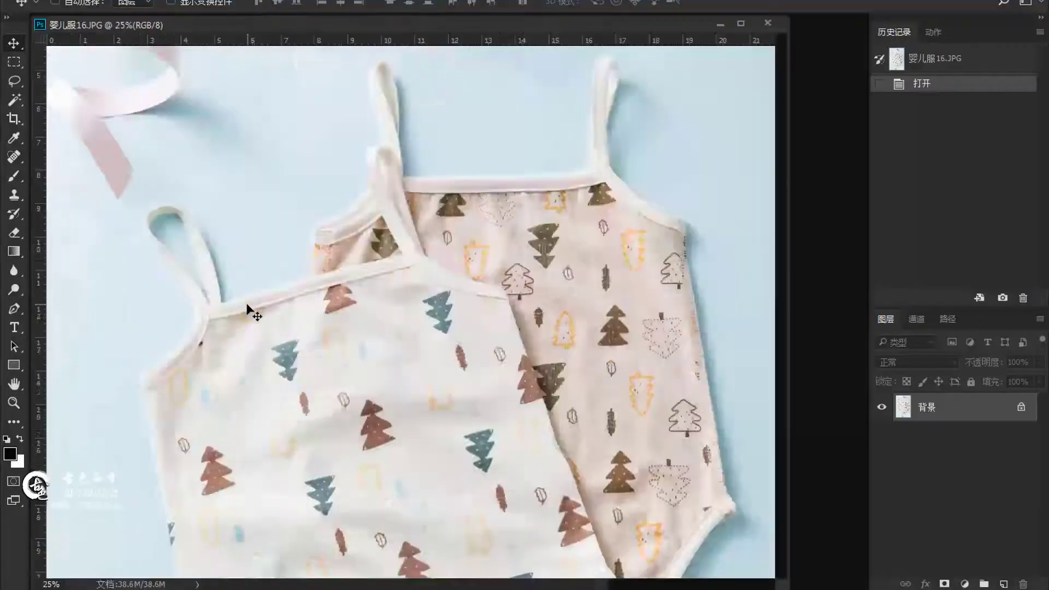
pyautogui.hotkey('ctrl', '-')
pyautogui.hotkey('ctrl', 't')
pyautogui.moveTo(628, 206); pyautogui.dragTo(648, 258)
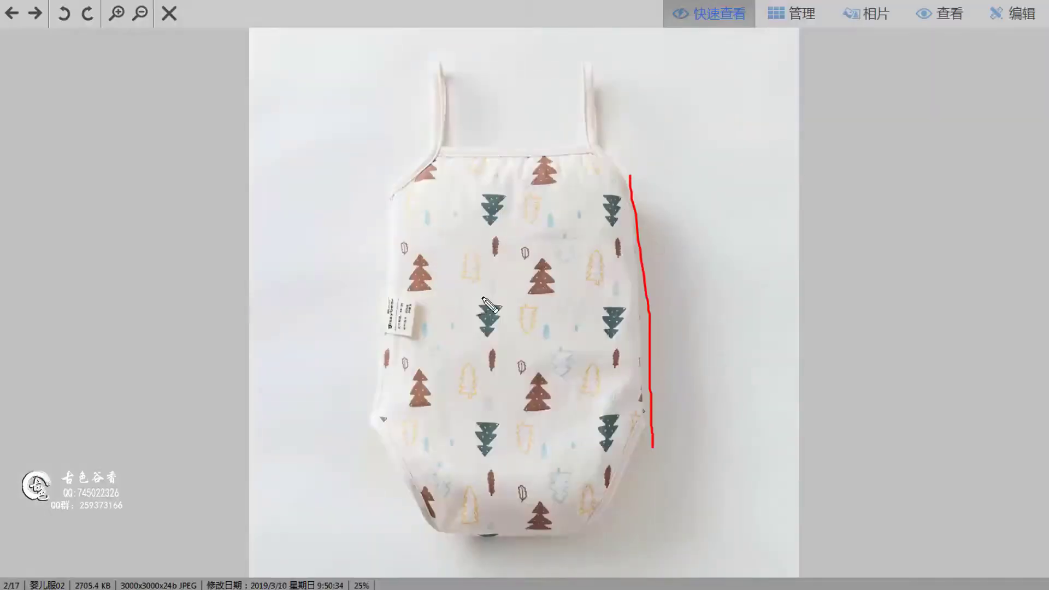
# Step: Crop the photo around the romper, clear the guides and save it as a new file
pyautogui.press('c')
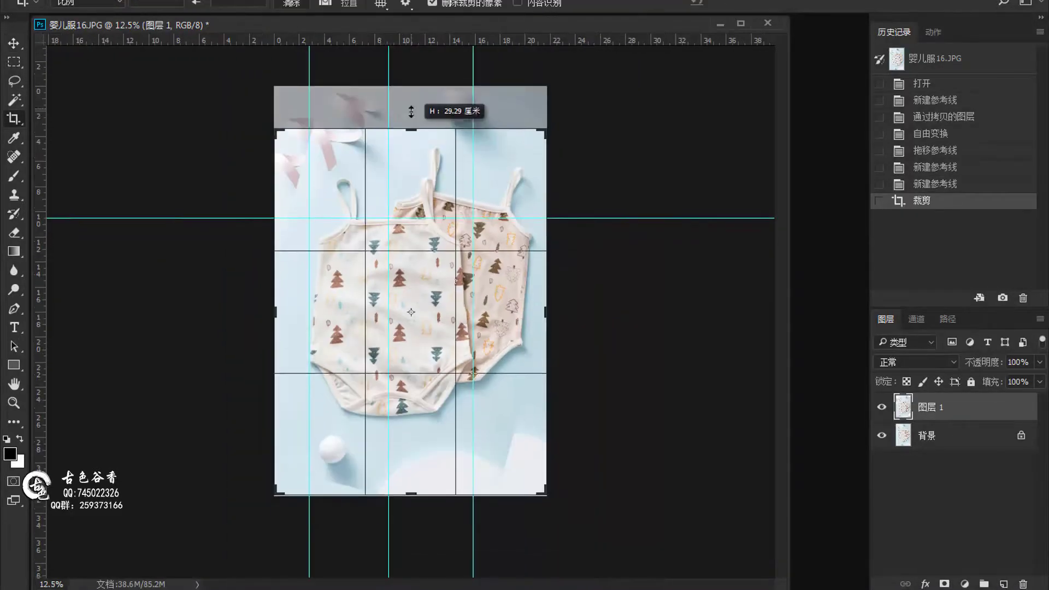
pyautogui.moveTo(410, 492); pyautogui.dragTo(416, 456)
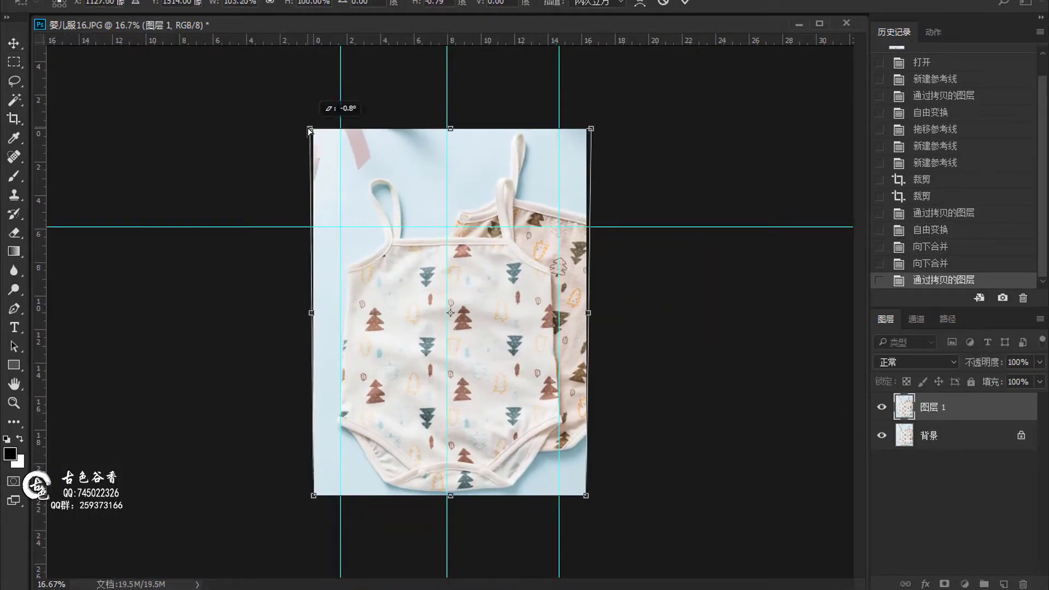
pyautogui.hotkey('alt', 'v')
pyautogui.press('d')
pyautogui.hotkey('ctrl', 'shift', 's')
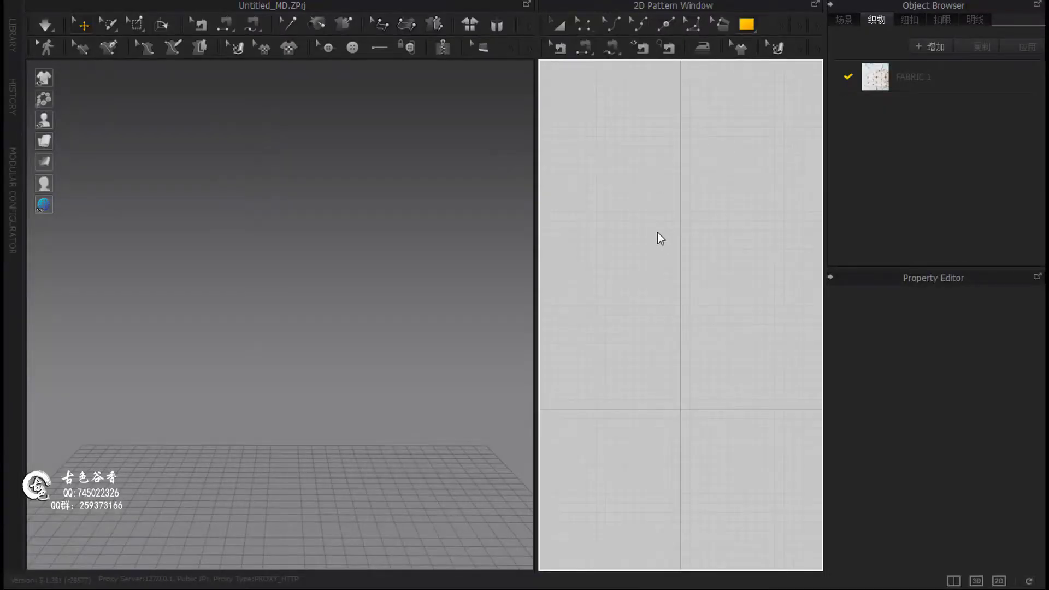
# Step: Create a 1000 × 1200 rectangle pattern
pyautogui.click(657, 232)
pyautogui.doubleClick(538, 183)
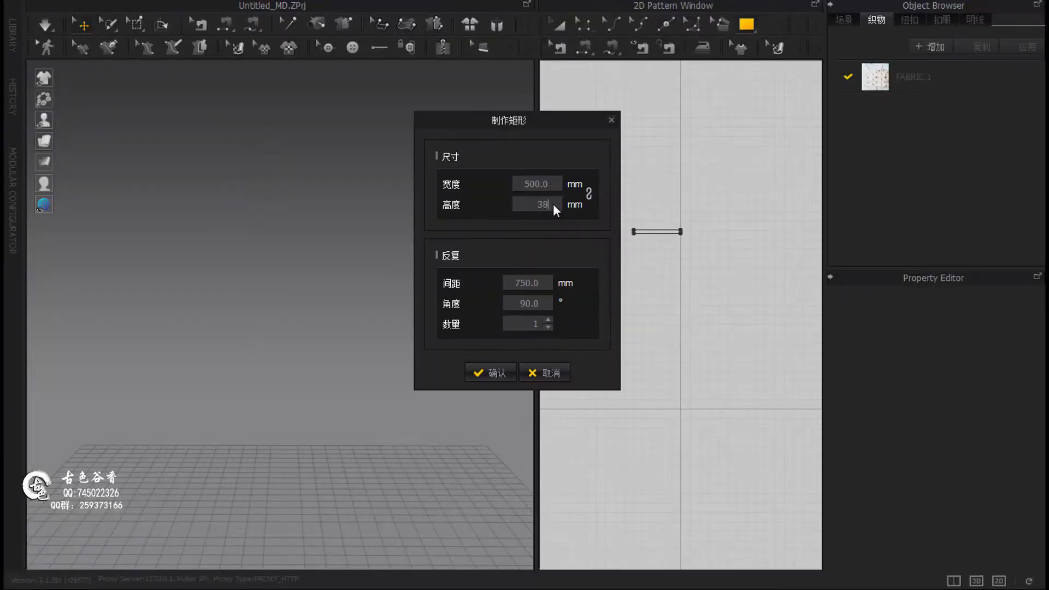
pyautogui.write('250280')
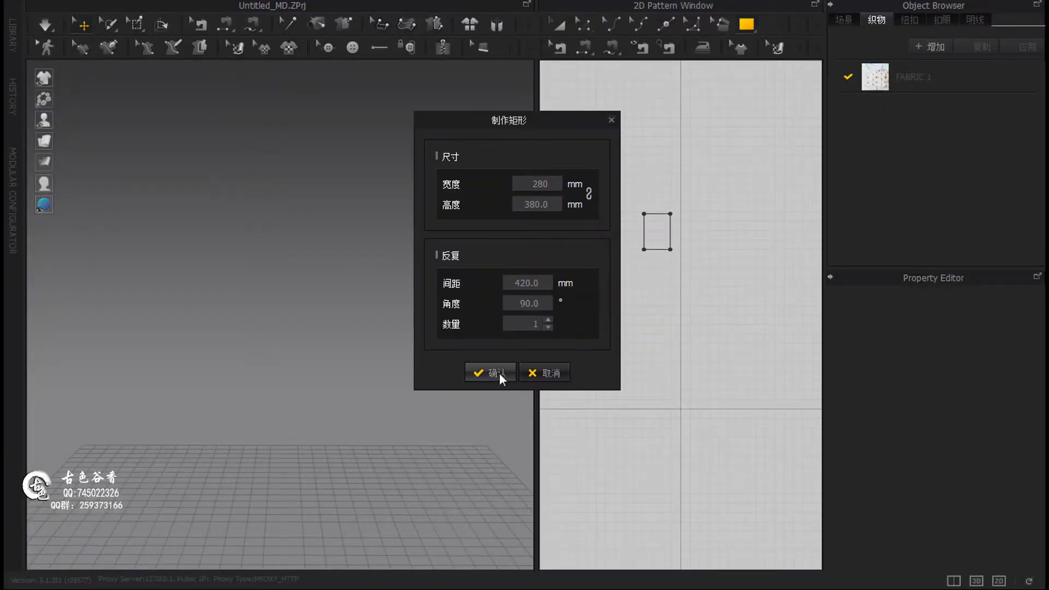
pyautogui.doubleClick(538, 184)
pyautogui.write('1000')
pyautogui.press('Tab')
pyautogui.write('1200')
pyautogui.click(490, 372)
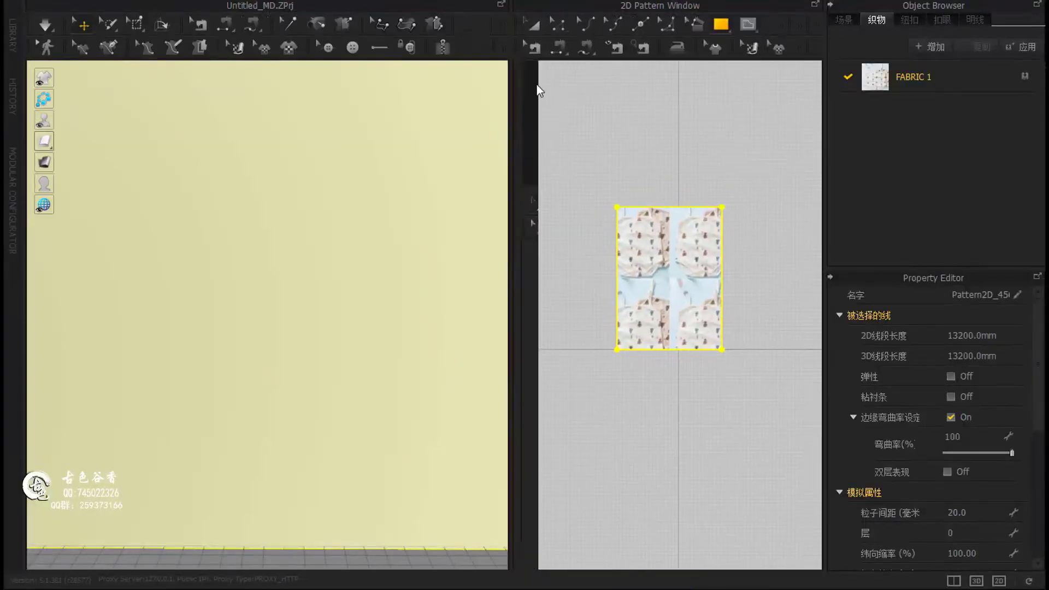
# Step: Apply FABRIC 2 to the rectangle and lower its opacity so the photo shows through
pyautogui.moveTo(538, 89); pyautogui.dragTo(352, 89)
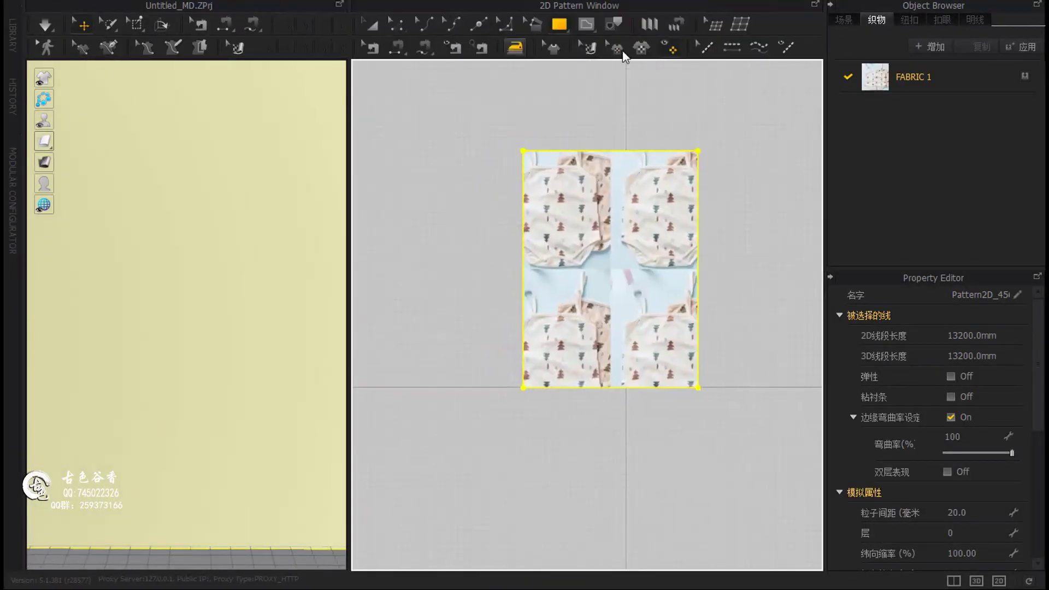
pyautogui.click(589, 47)
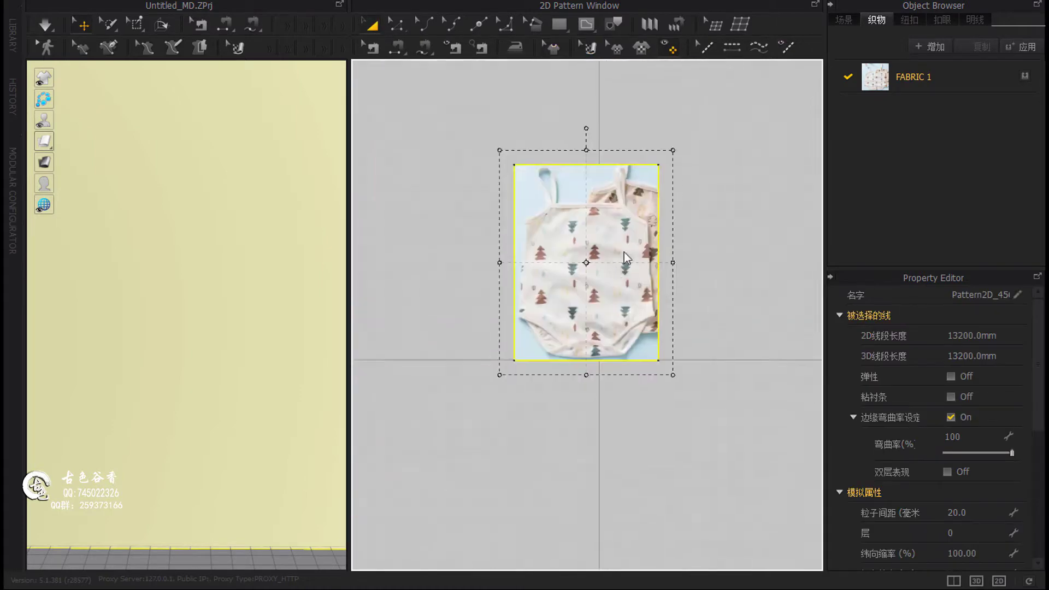
pyautogui.scroll(3, 629, 288)
pyautogui.click(629, 289)
pyautogui.scroll(-5, 628, 289)
pyautogui.press('Escape')
pyautogui.scroll(2, 601, 262)
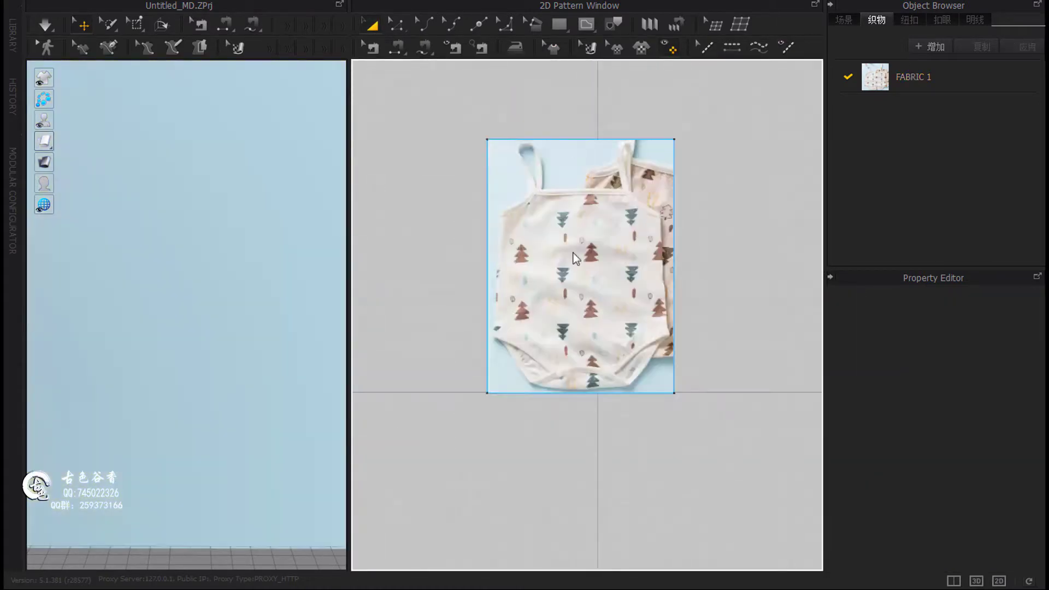
pyautogui.scroll(2, 538, 210)
pyautogui.click(372, 28)
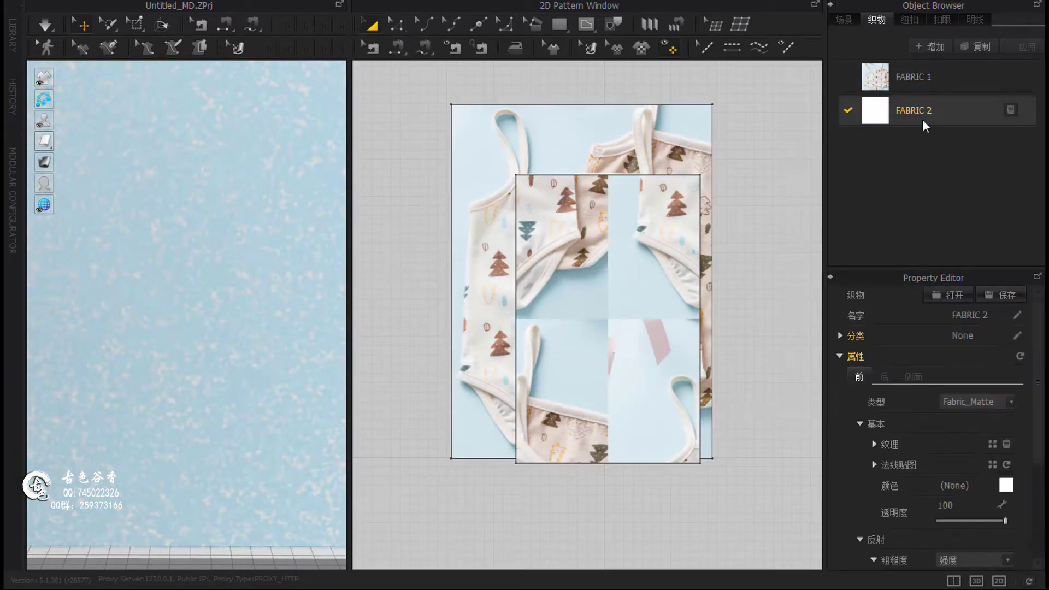
pyautogui.moveTo(924, 126); pyautogui.dragTo(606, 317)
pyautogui.moveTo(1003, 520); pyautogui.dragTo(937, 527)
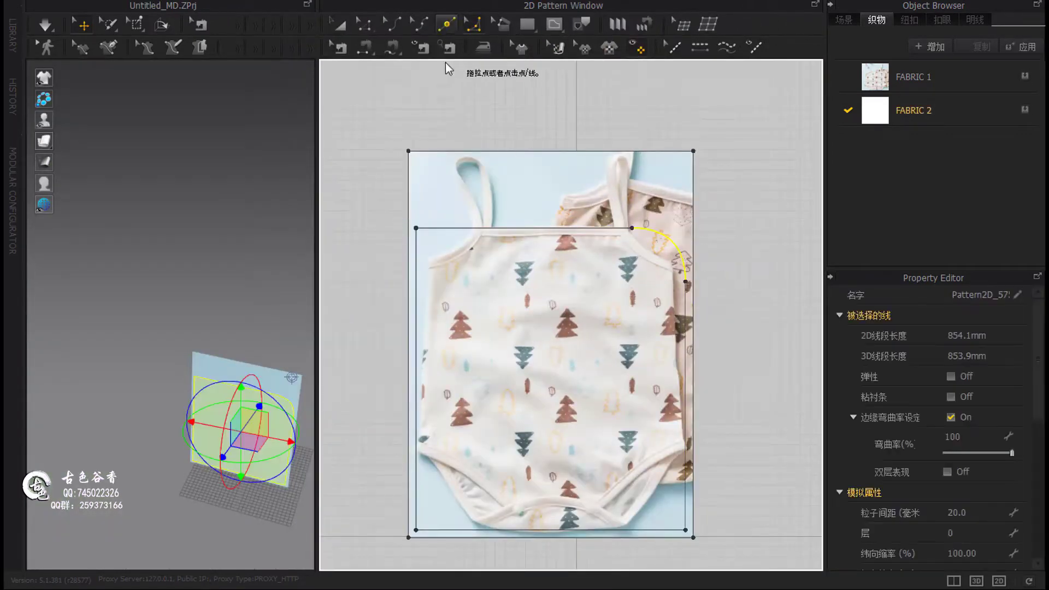
# Step: Curve the armhole edge to follow the reference photo
pyautogui.press('z')
pyautogui.scroll(3, 678, 241)
pyautogui.scroll(2, 678, 241)
pyautogui.moveTo(707, 236); pyautogui.dragTo(670, 240, button='middle')
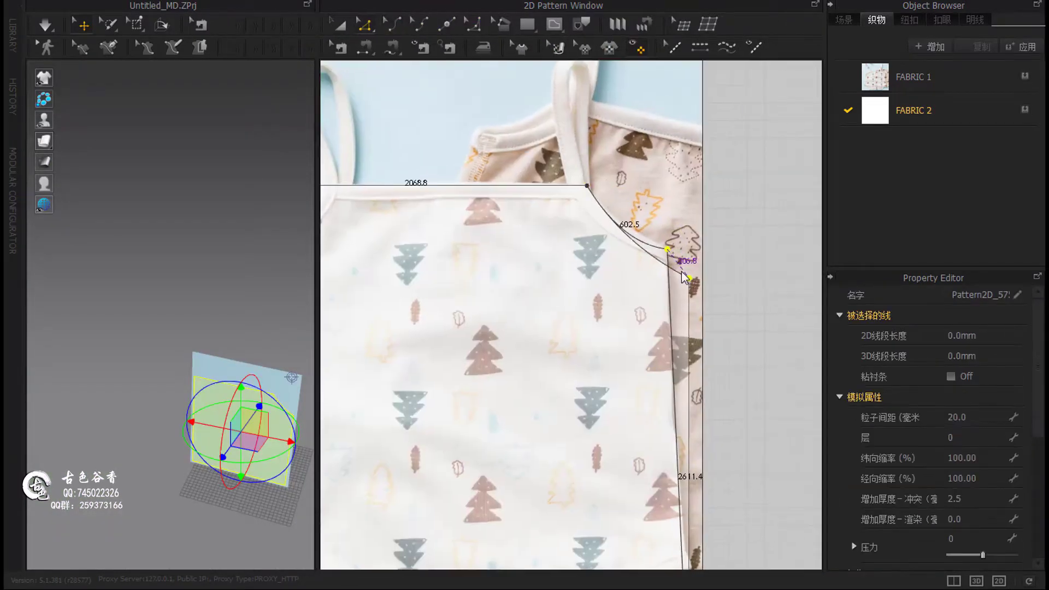
pyautogui.scroll(2, 684, 278)
pyautogui.click(727, 229)
pyautogui.scroll(-2, 590, 272)
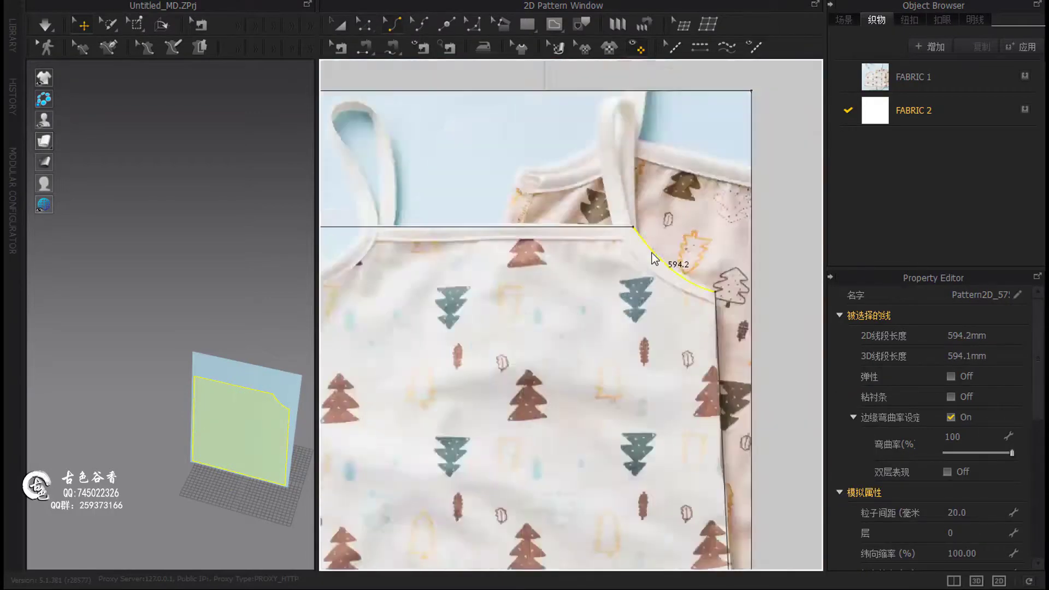
pyautogui.scroll(-2, 673, 348)
# Step: Unfold the half pattern symmetrically into one full romper piece
pyautogui.click(492, 246)
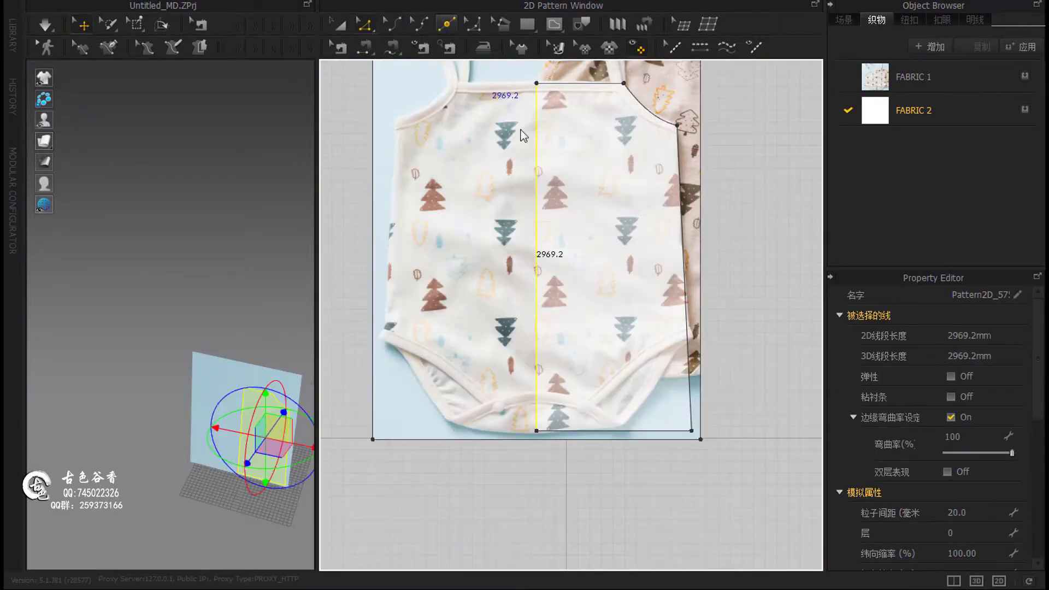
pyautogui.rightClick(538, 245)
pyautogui.click(601, 217)
pyautogui.click(442, 242)
pyautogui.scroll(3, 617, 279)
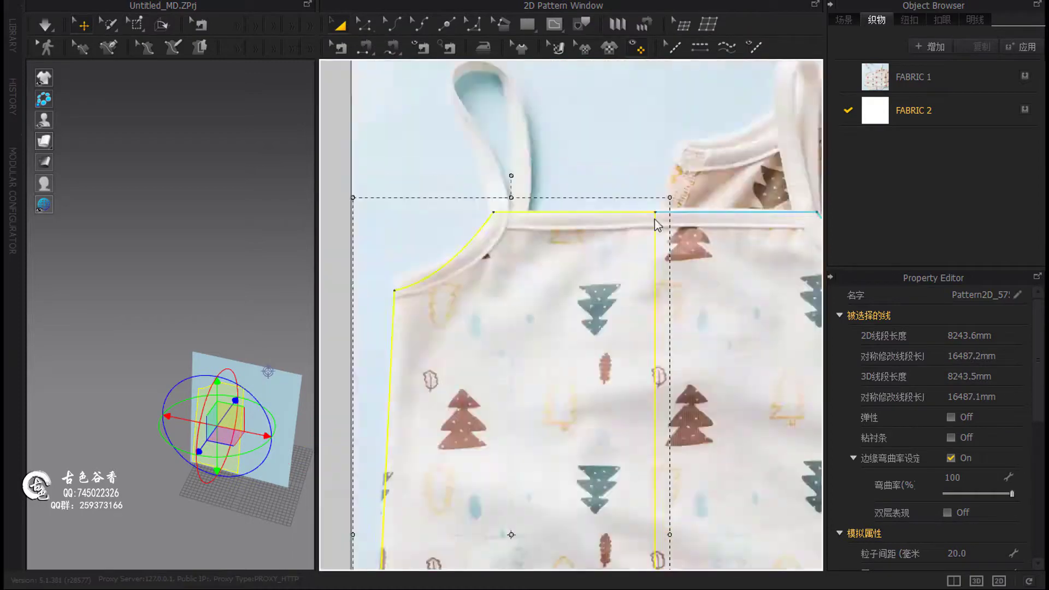
pyautogui.scroll(-3, 612, 273)
pyautogui.scroll(2, 599, 261)
pyautogui.scroll(-2, 600, 261)
pyautogui.scroll(1, 607, 263)
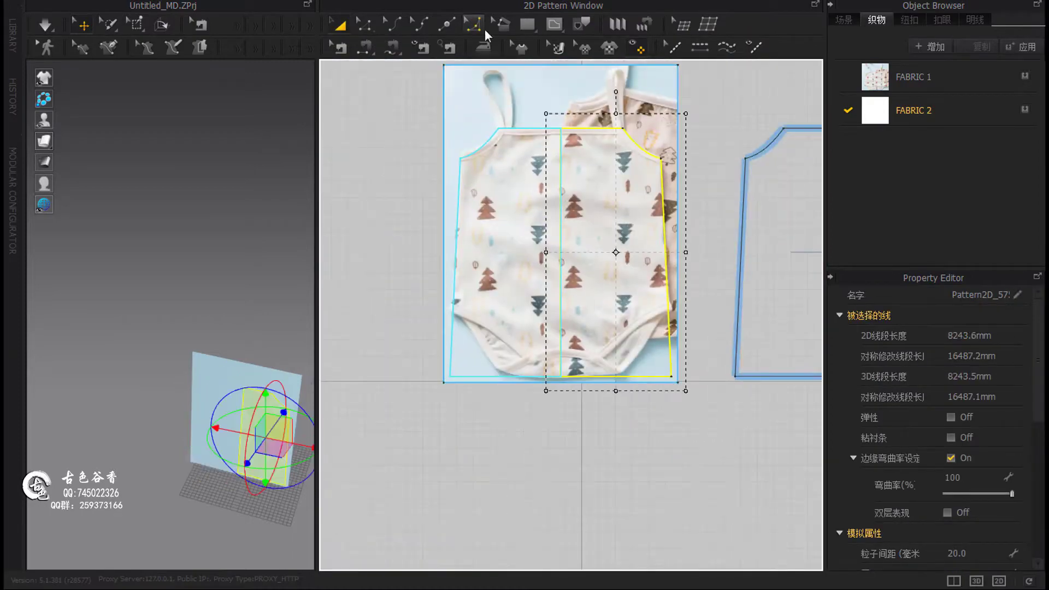
pyautogui.scroll(4, 640, 261)
# Step: Curve the bottom-right corner edge and select the centre line
pyautogui.click(564, 359)
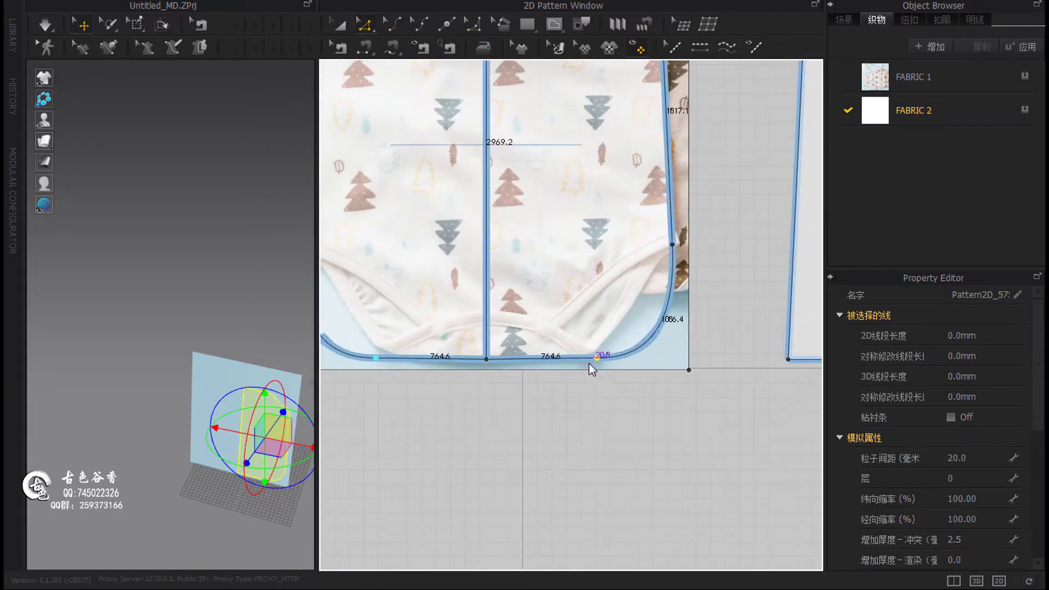
pyautogui.scroll(2, 601, 369)
pyautogui.press('c')
pyautogui.scroll(-3, 676, 250)
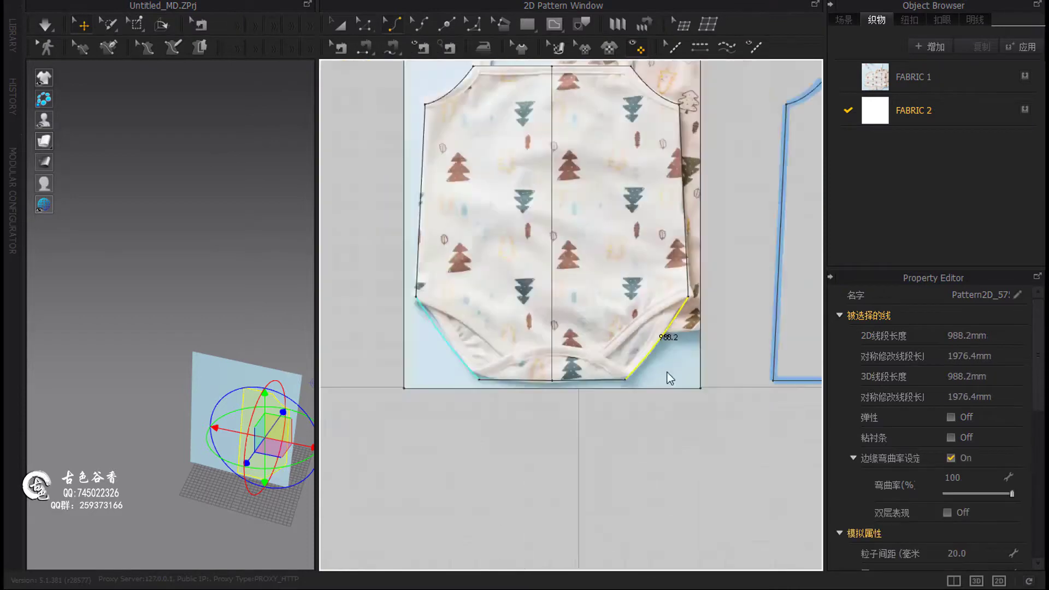
pyautogui.scroll(3, 625, 328)
pyautogui.scroll(-3, 603, 363)
pyautogui.press('a')
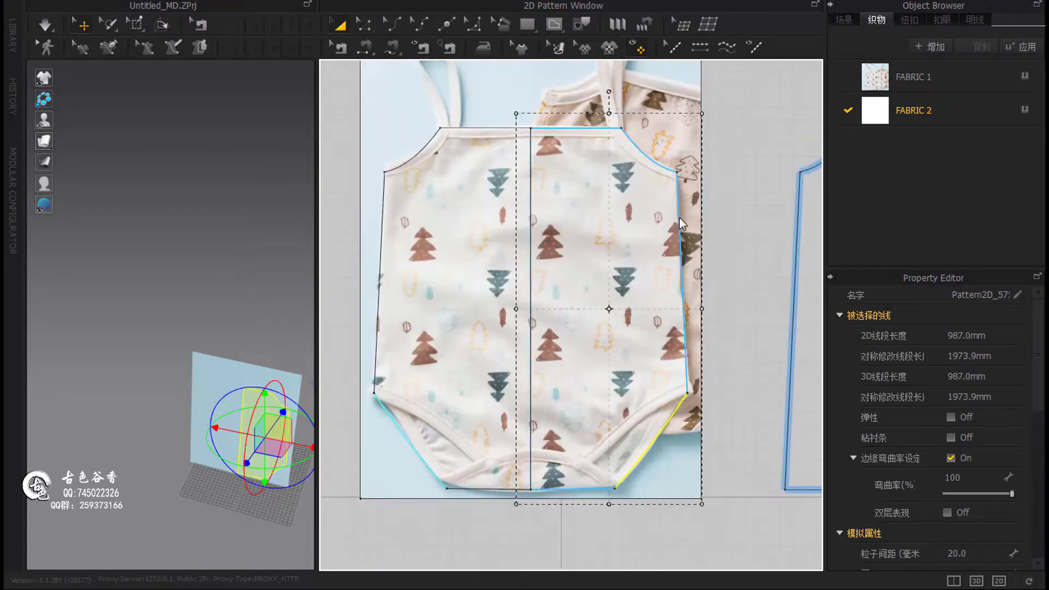
pyautogui.press('z')
pyautogui.scroll(1, 525, 232)
pyautogui.click(524, 232)
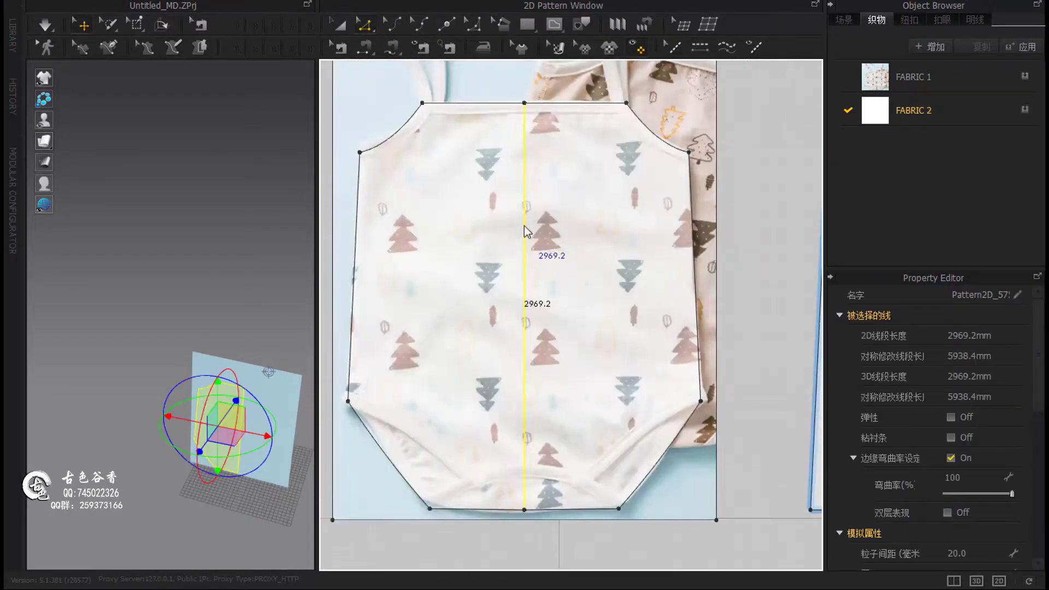
# Step: Select the whole romper piece and recentre the view on its bottom edge
pyautogui.press('a')
pyautogui.click(526, 180)
pyautogui.scroll(1, 587, 228)
pyautogui.scroll(1, 561, 170)
pyautogui.scroll(2, 521, 208)
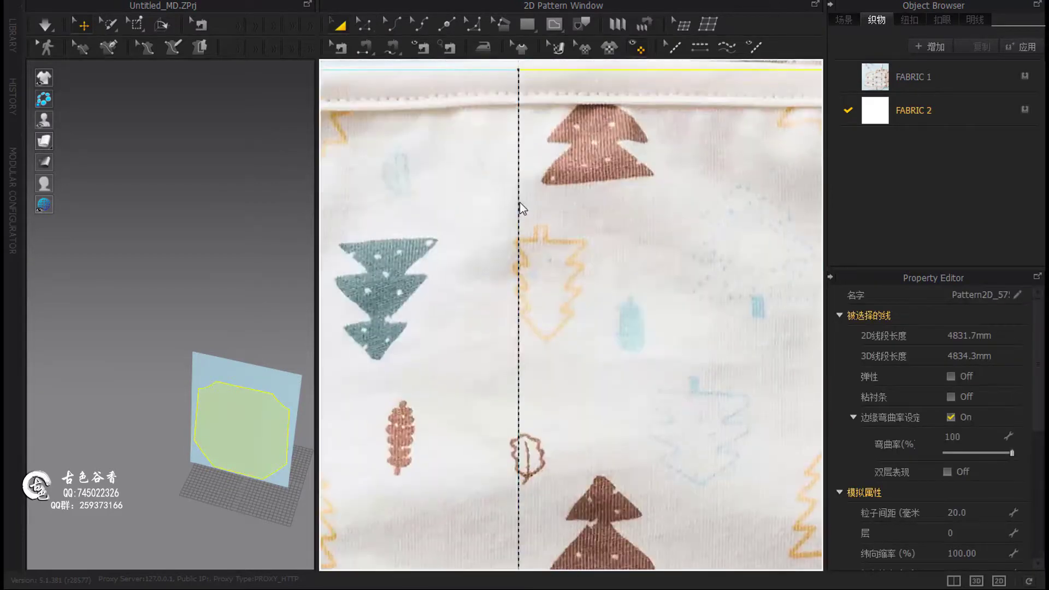
pyautogui.scroll(-5, 663, 250)
pyautogui.rightClick(662, 250)
pyautogui.moveTo(586, 112); pyautogui.dragTo(621, 115, button='middle')
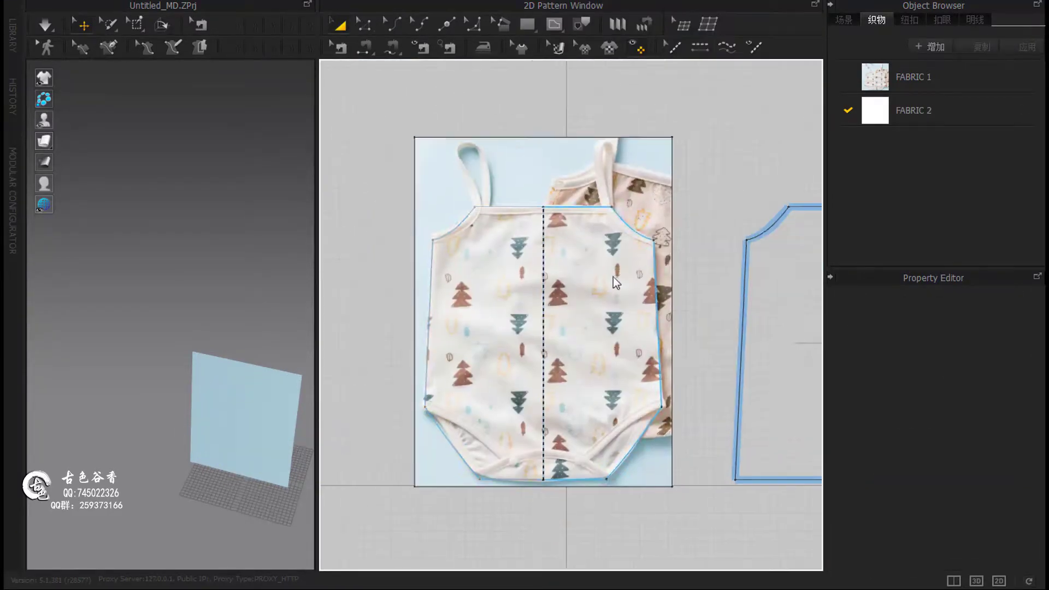
pyautogui.scroll(4, 537, 273)
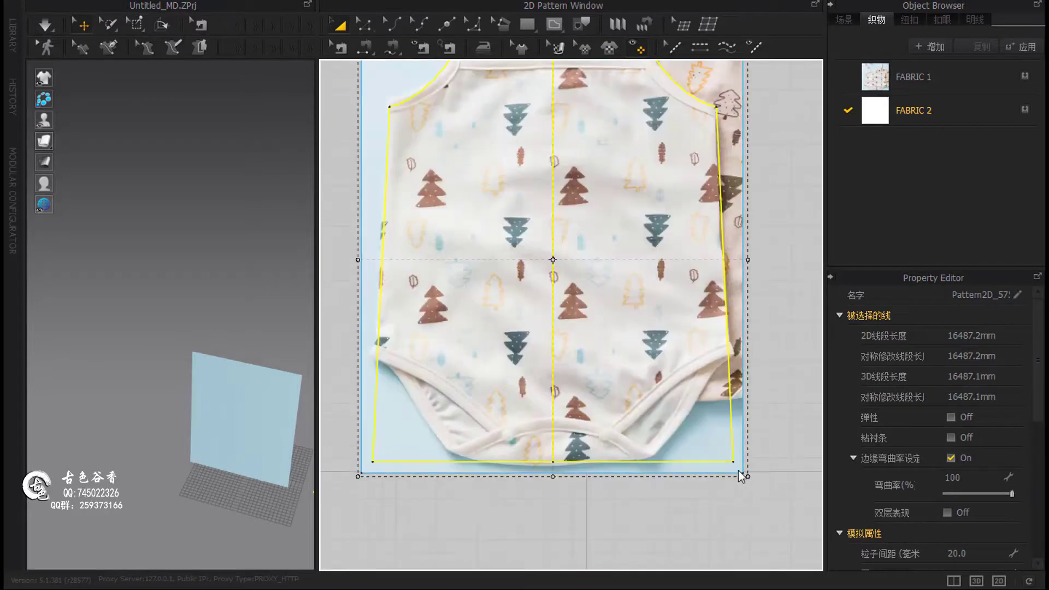
pyautogui.press('x')
pyautogui.moveTo(738, 470); pyautogui.dragTo(687, 424, button='middle')
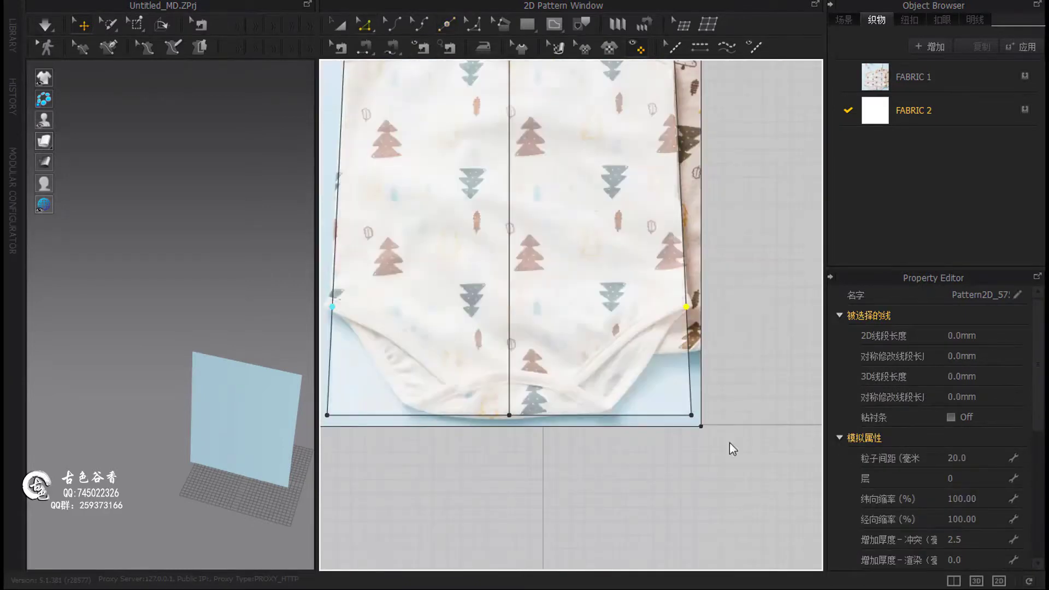
# Step: Pick the crotch centre point and pull its handle to round the crotch edge
pyautogui.scroll(3, 559, 394)
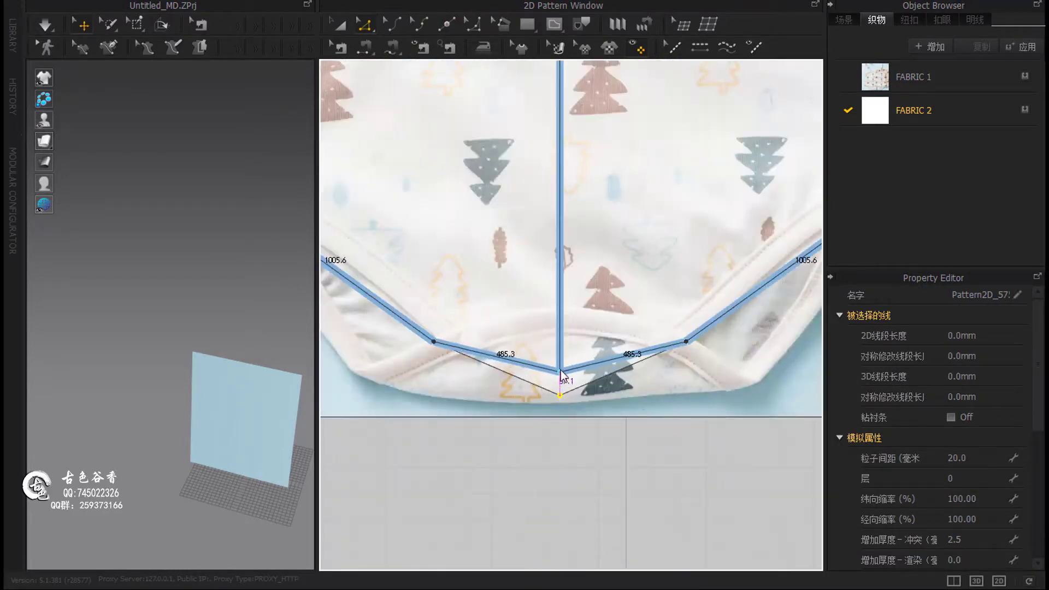
pyautogui.scroll(-5, 649, 352)
pyautogui.scroll(5, 608, 322)
pyautogui.click(608, 322)
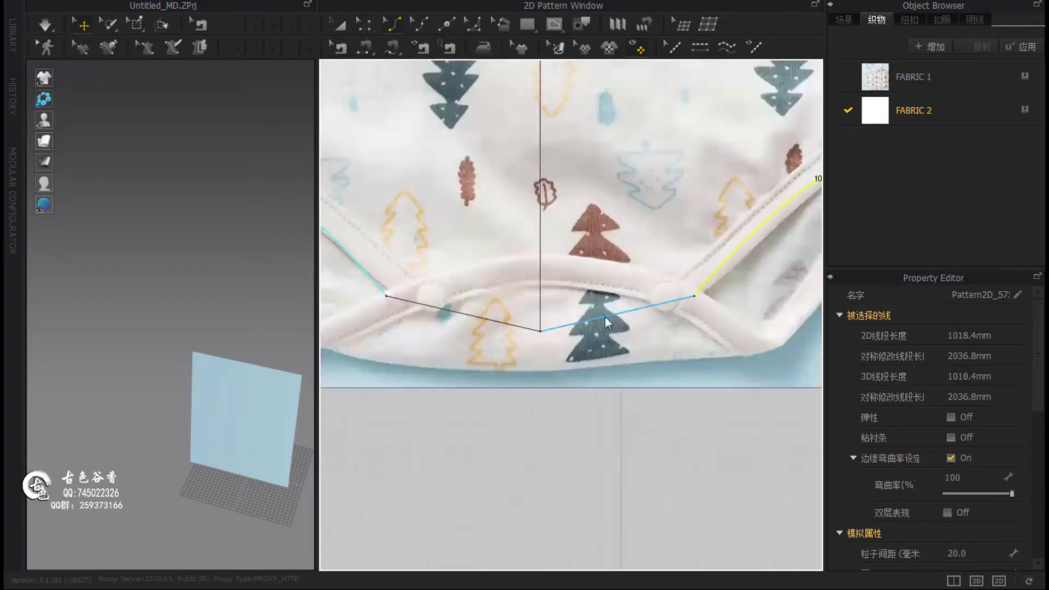
pyautogui.scroll(2, 687, 315)
pyautogui.scroll(-2, 552, 312)
pyautogui.click(644, 304)
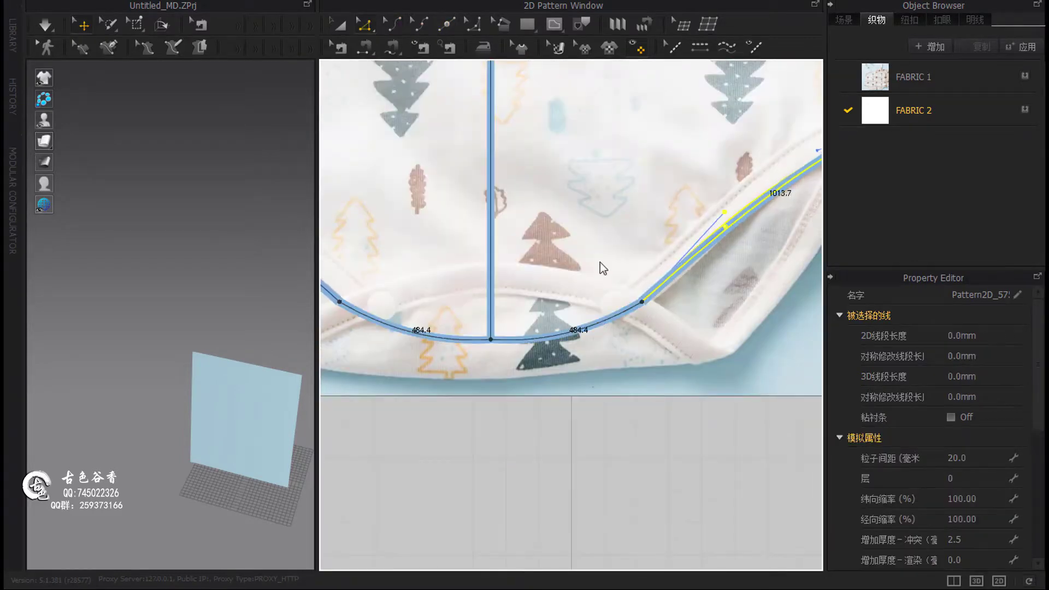
pyautogui.click(491, 339)
pyautogui.scroll(2, 492, 349)
pyautogui.moveTo(648, 379); pyautogui.dragTo(660, 381)
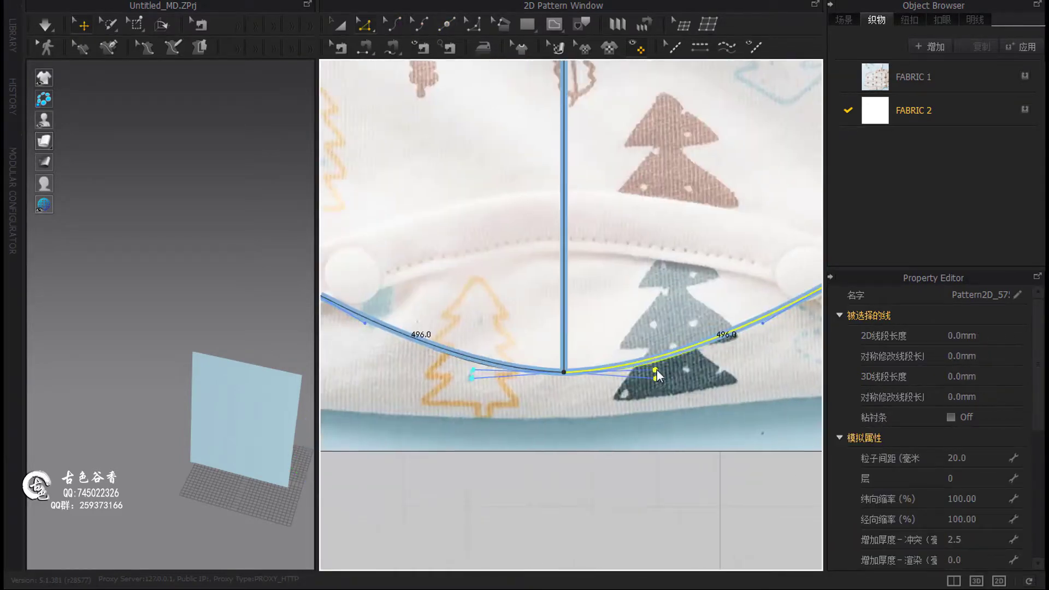
pyautogui.scroll(-3, 657, 376)
pyautogui.scroll(-3, 614, 391)
# Step: Select the whole romper piece and orbit the 3D view to see it
pyautogui.rightClick(327, 295)
pyautogui.click(587, 264)
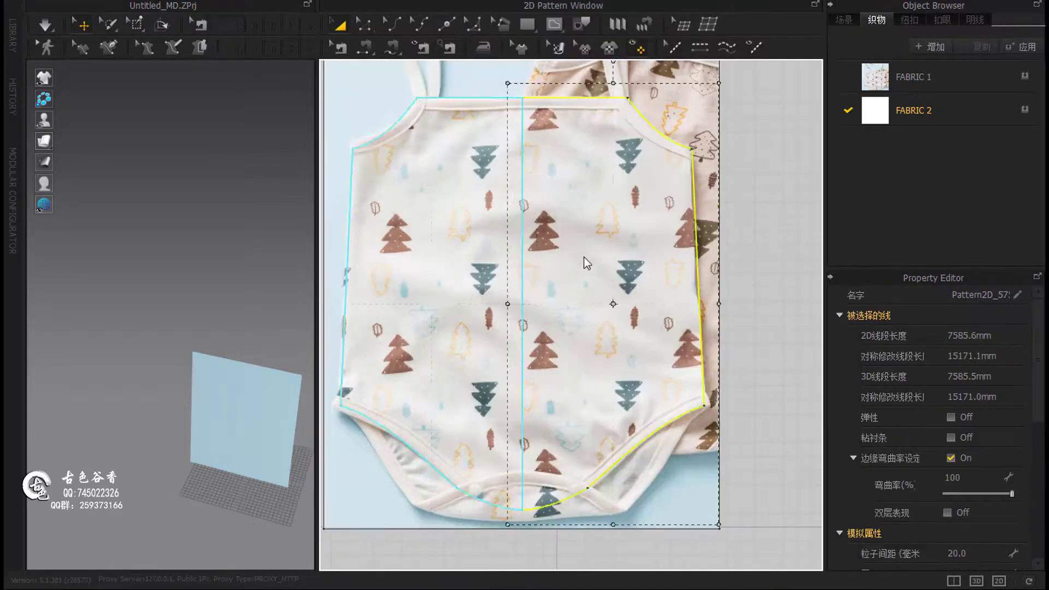
pyautogui.click(366, 26)
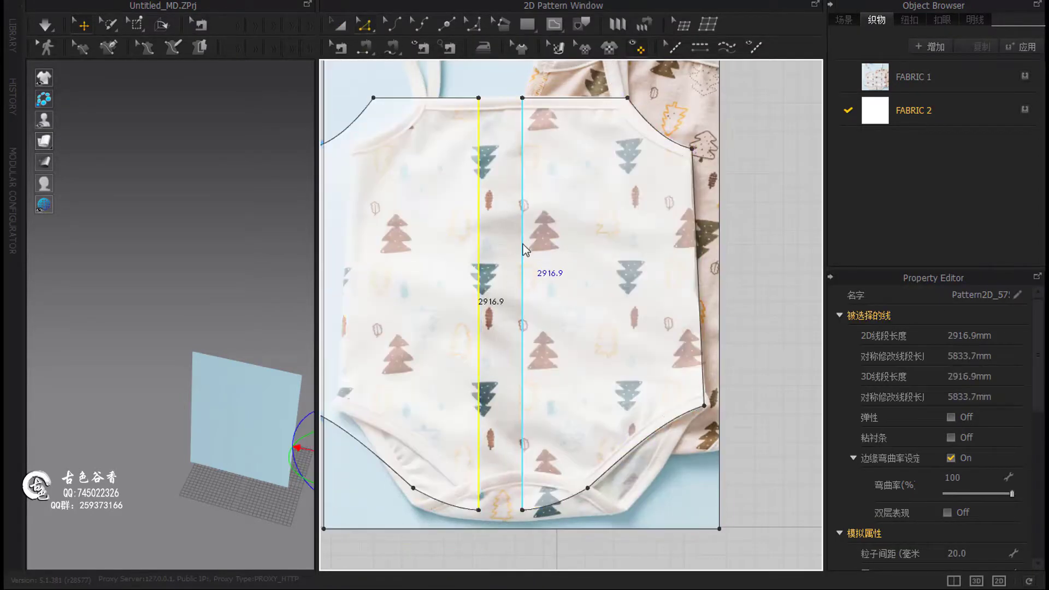
pyautogui.press('a')
pyautogui.scroll(-3, 547, 306)
pyautogui.scroll(-2, 488, 319)
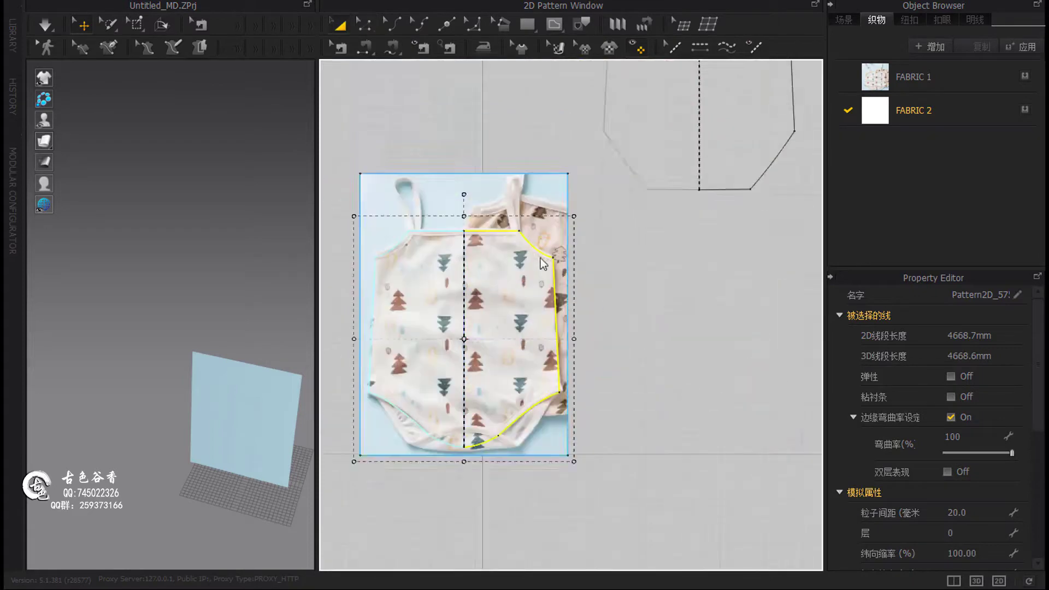
pyautogui.moveTo(274, 344); pyautogui.dragTo(202, 357, button='right')
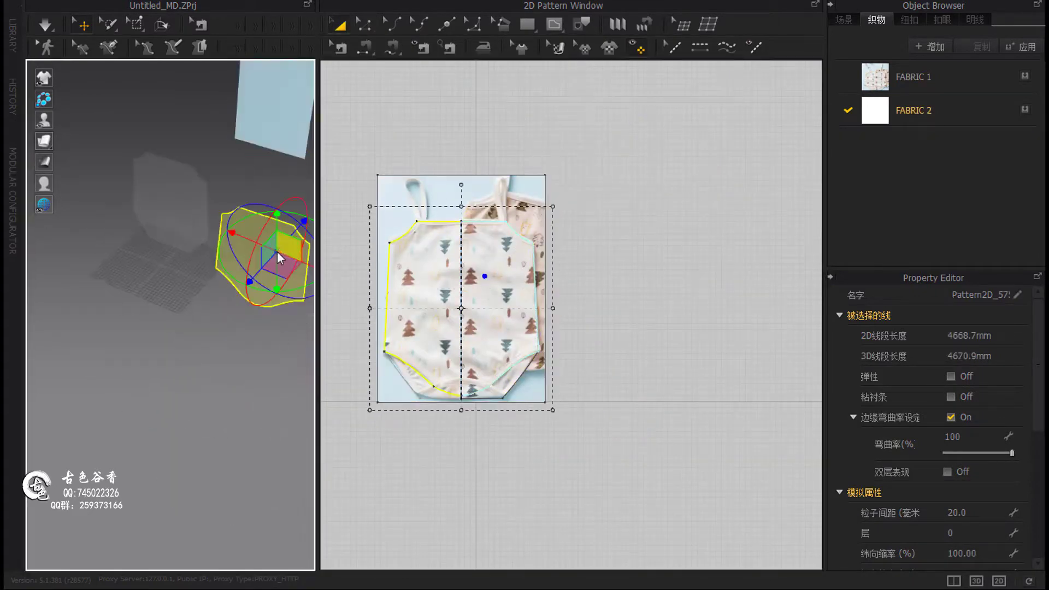
# Step: Recreate the romper piece's cloth mesh, face it front-on and widen the 2D Pattern Window
pyautogui.moveTo(278, 257); pyautogui.dragTo(352, 280, button='right')
pyautogui.moveTo(318, 306); pyautogui.dragTo(659, 306)
pyautogui.scroll(5, 433, 274)
pyautogui.scroll(-5, 1043, 529)
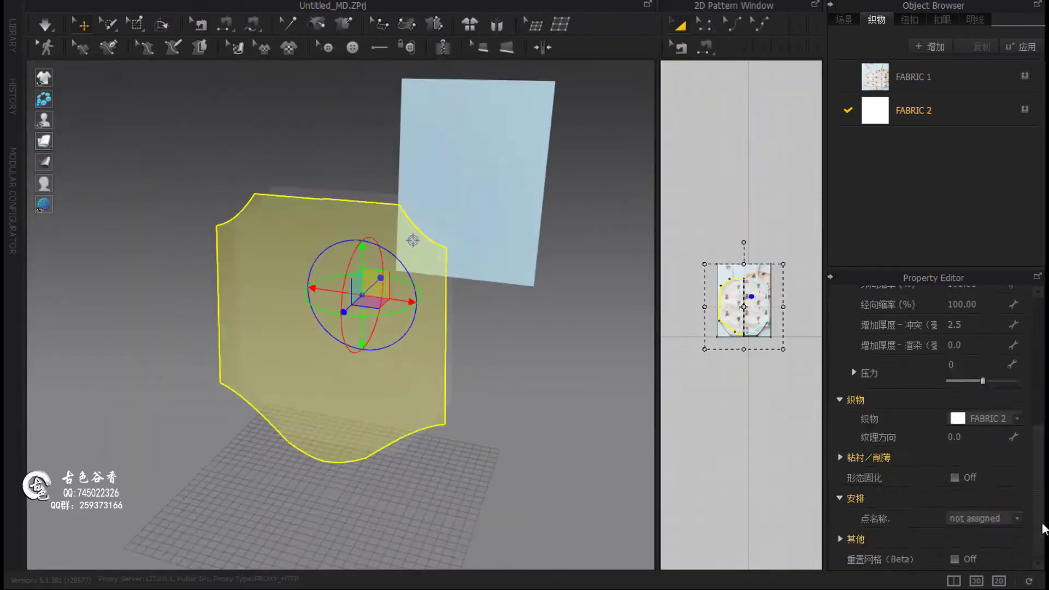
pyautogui.rightClick(350, 175)
pyautogui.click(443, 290)
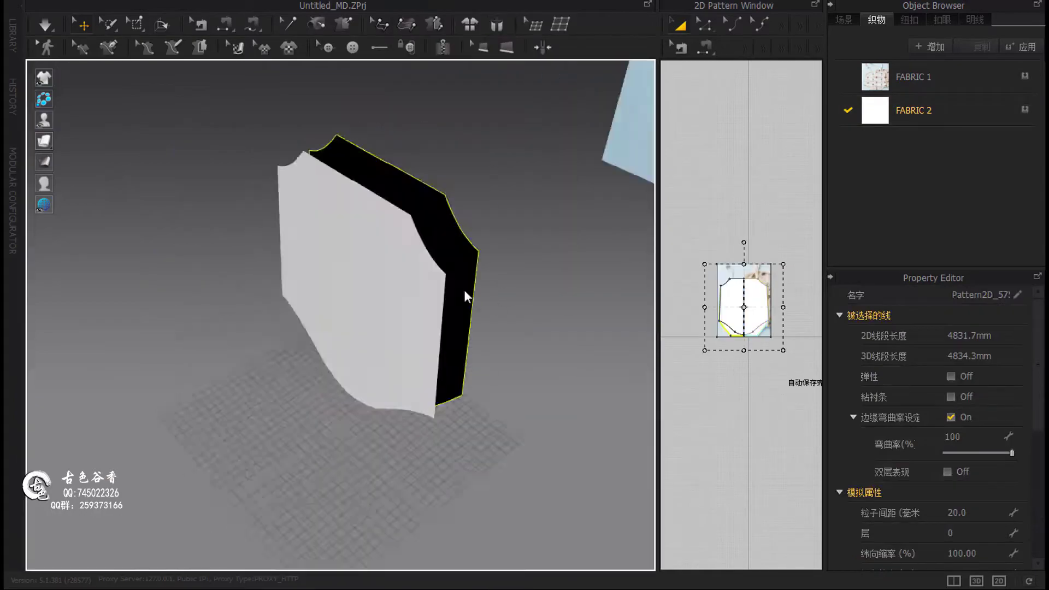
pyautogui.moveTo(465, 297); pyautogui.dragTo(452, 253, button='right')
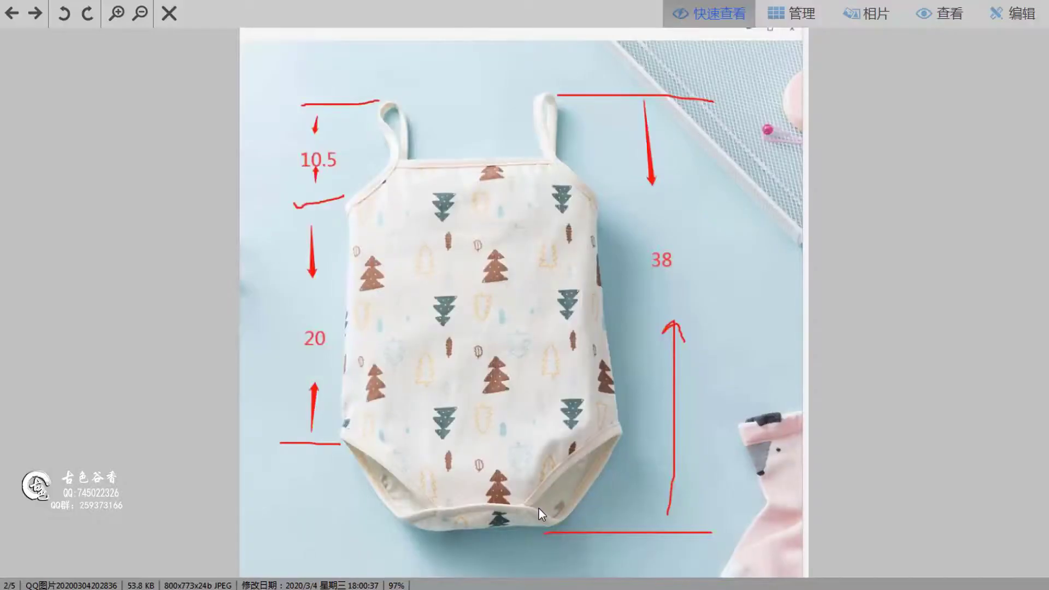
pyautogui.click(753, 312)
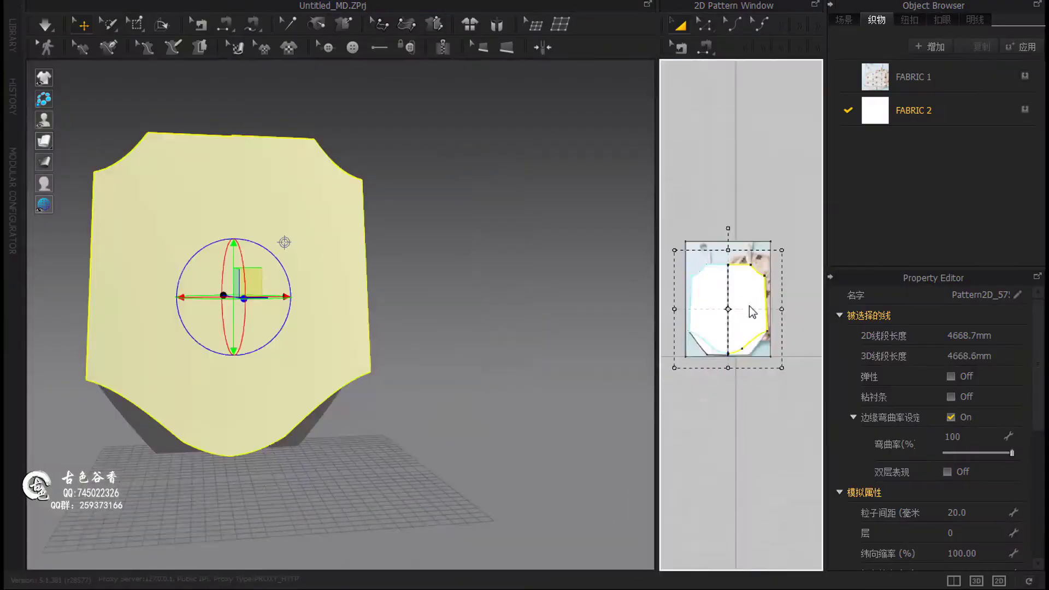
pyautogui.moveTo(656, 79); pyautogui.dragTo(384, 218)
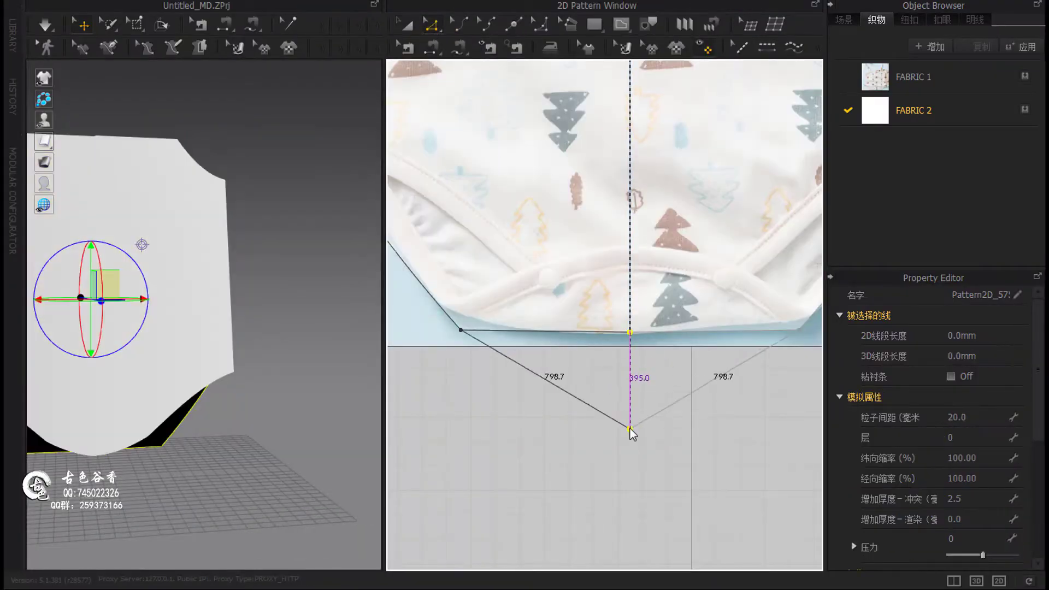
# Step: Pull the bottom point down, curve the lower edges and duplicate the pattern piece
pyautogui.moveTo(631, 433); pyautogui.dragTo(605, 404)
pyautogui.click(673, 375)
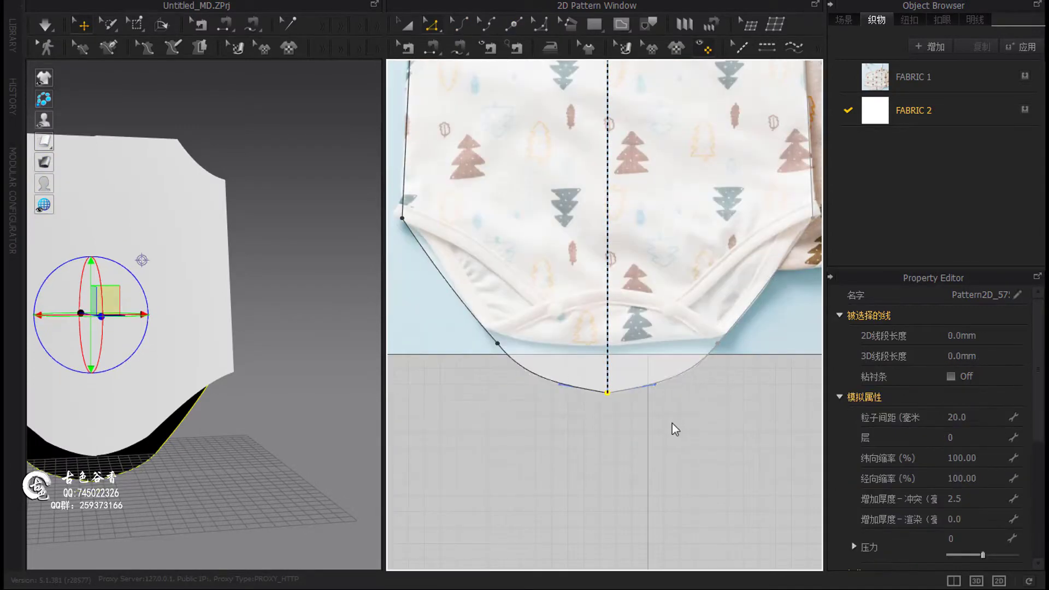
pyautogui.scroll(-1, 676, 429)
pyautogui.scroll(-1, 721, 349)
pyautogui.scroll(-1, 684, 372)
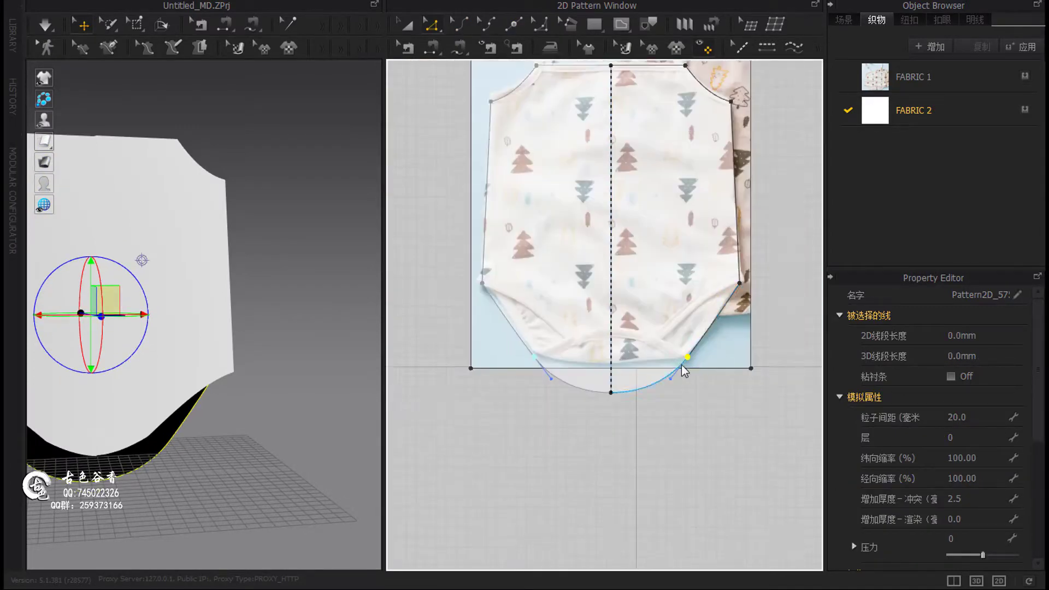
pyautogui.press('a')
pyautogui.hotkey('ctrl', 'a')
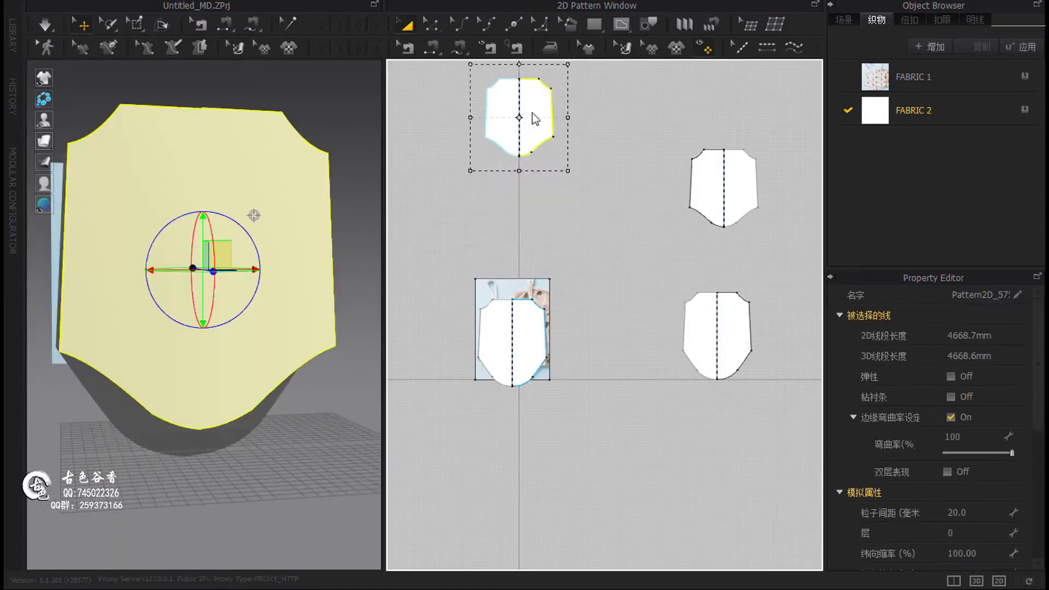
# Step: Sew the front piece to its duplicate along the matching edge and start the simulation
pyautogui.scroll(5, 274, 310)
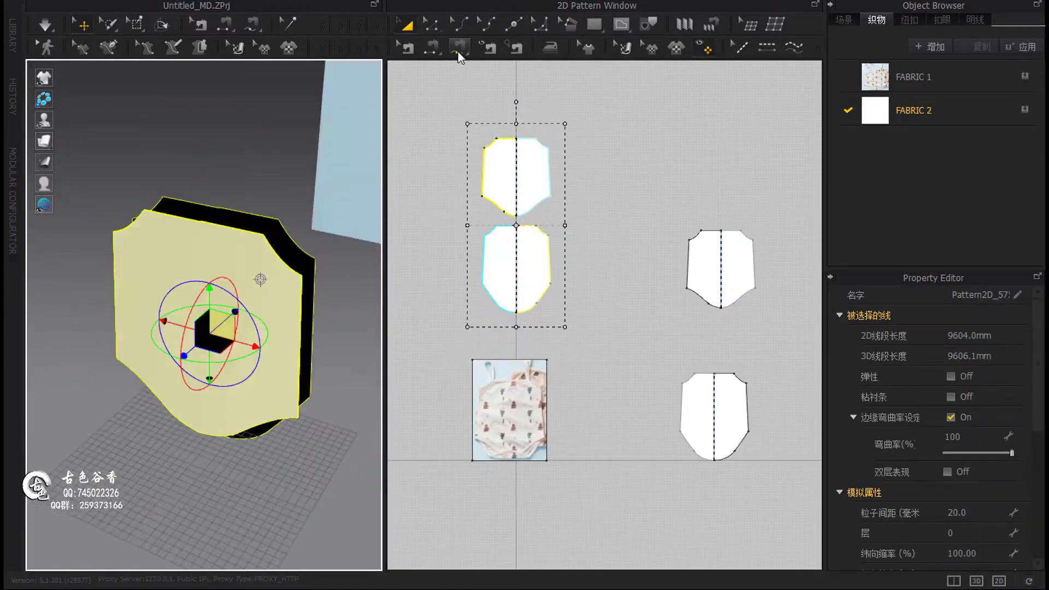
pyautogui.click(433, 50)
pyautogui.click(270, 282)
pyautogui.moveTo(257, 278)
pyautogui.mouseDown(button='right')
pyautogui.moveTo(323, 341)
pyautogui.moveTo(215, 372)
pyautogui.moveTo(384, 395)
pyautogui.mouseUp(button='right')
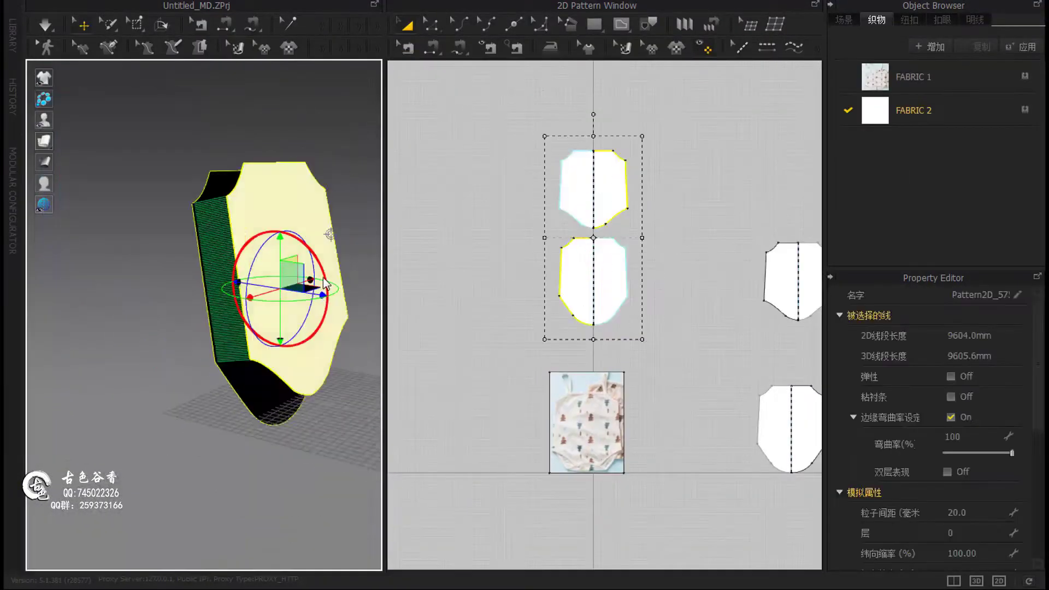
pyautogui.press('space')
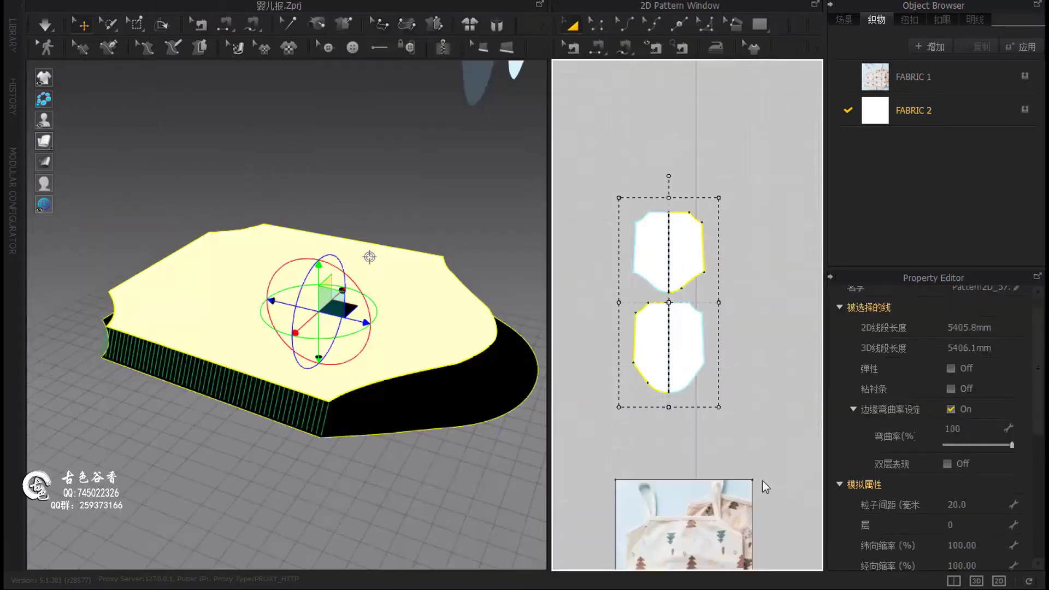
# Step: Apply the Cotton_Voile preset to the fabric and select the simulated garment
pyautogui.click(885, 122)
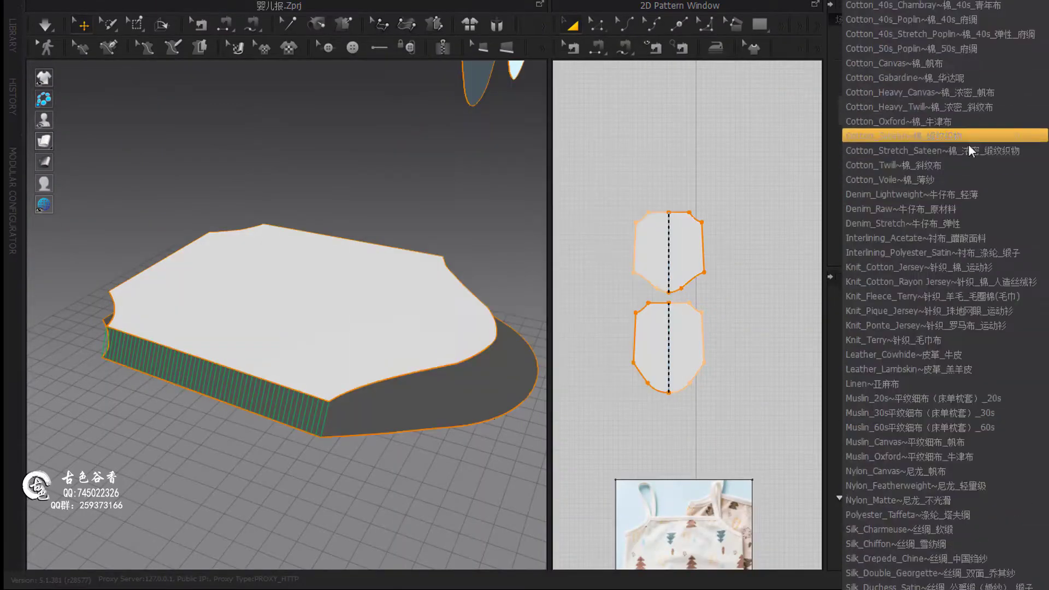
pyautogui.click(918, 179)
pyautogui.click(330, 330)
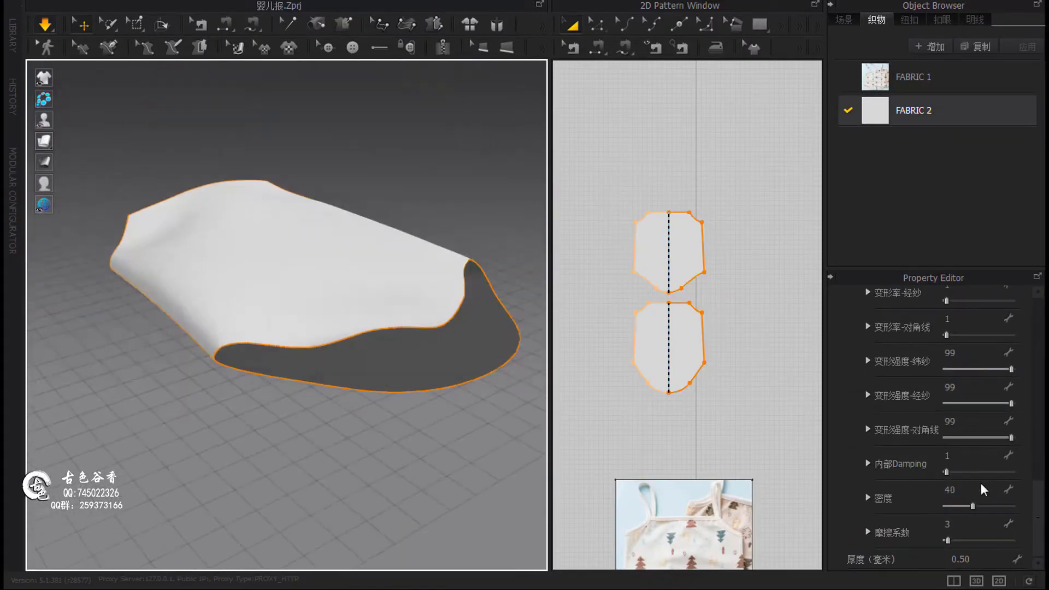
pyautogui.click(402, 280)
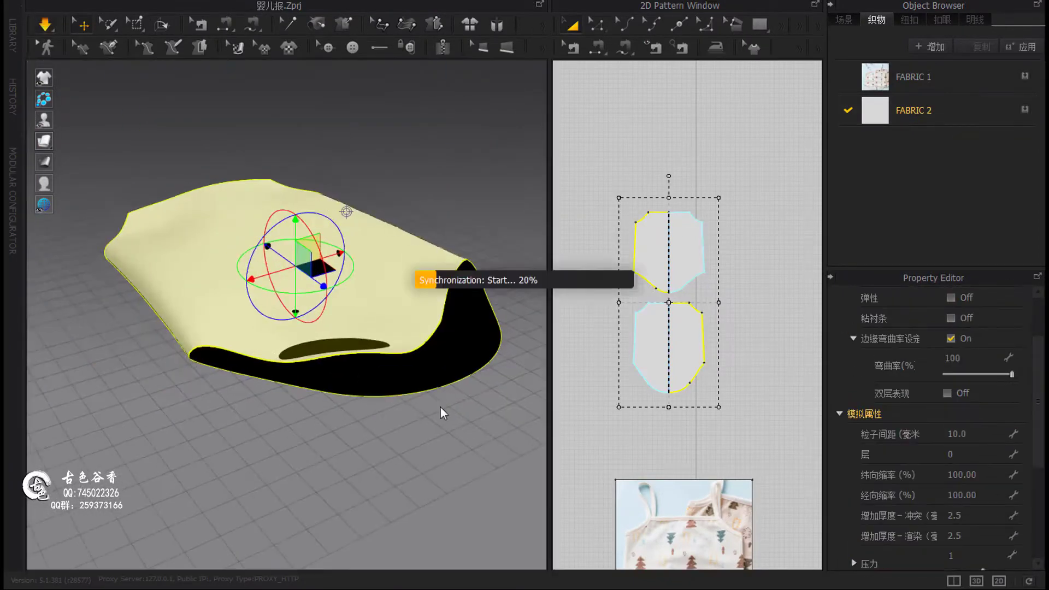
# Step: Give FABRIC 2 the Denim_Raw physical preset and inspect the draped cloth from the side
pyautogui.click(914, 109)
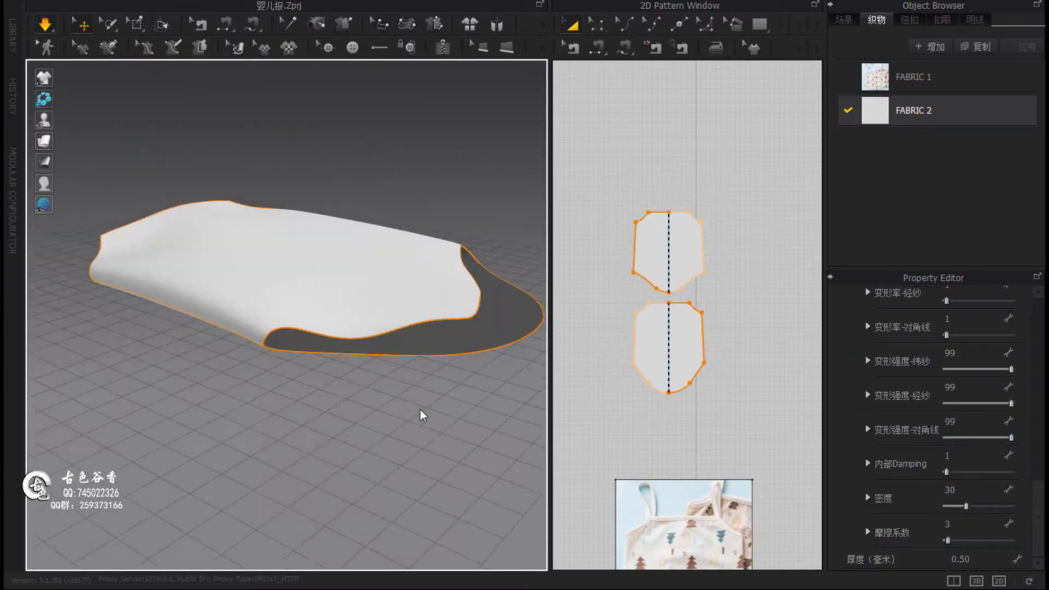
pyautogui.click(988, 290)
pyautogui.click(924, 71)
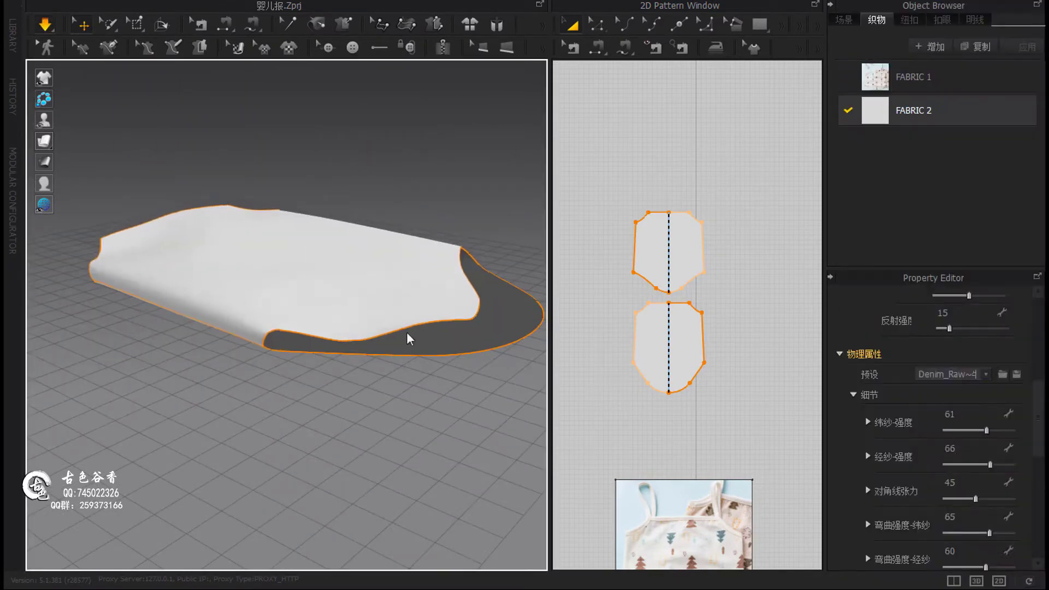
pyautogui.moveTo(503, 259)
pyautogui.mouseDown(button='right')
pyautogui.moveTo(409, 433)
pyautogui.moveTo(351, 328)
pyautogui.moveTo(385, 379)
pyautogui.mouseUp(button='right')
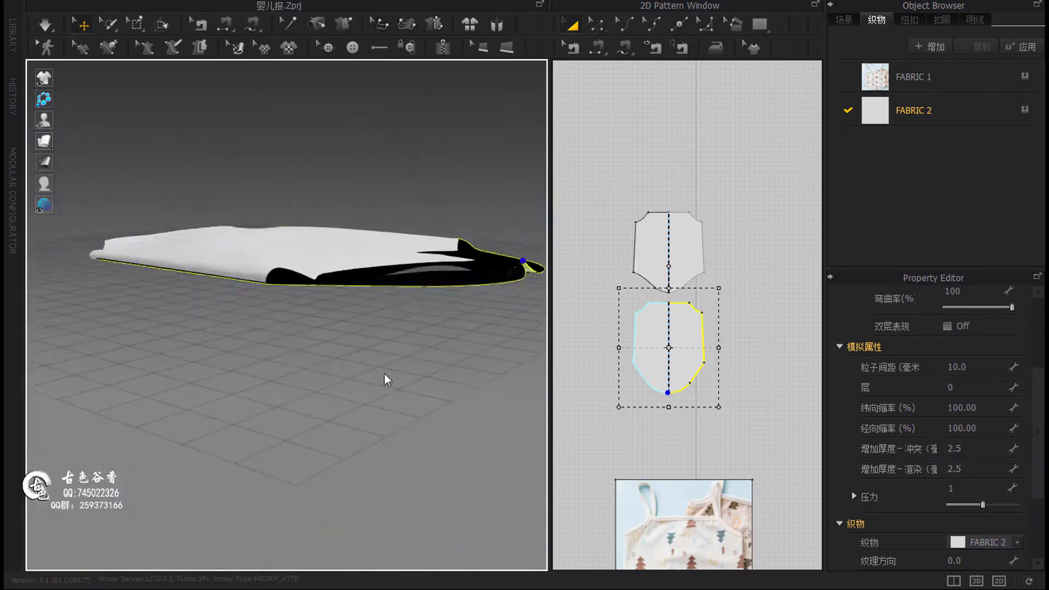
# Step: Orbit around the selected cloth piece to inspect it from high and low angles
pyautogui.moveTo(402, 343)
pyautogui.mouseDown(button='right')
pyautogui.moveTo(389, 361)
pyautogui.moveTo(363, 328)
pyautogui.moveTo(151, 295)
pyautogui.mouseUp(button='right')
pyautogui.click(152, 283)
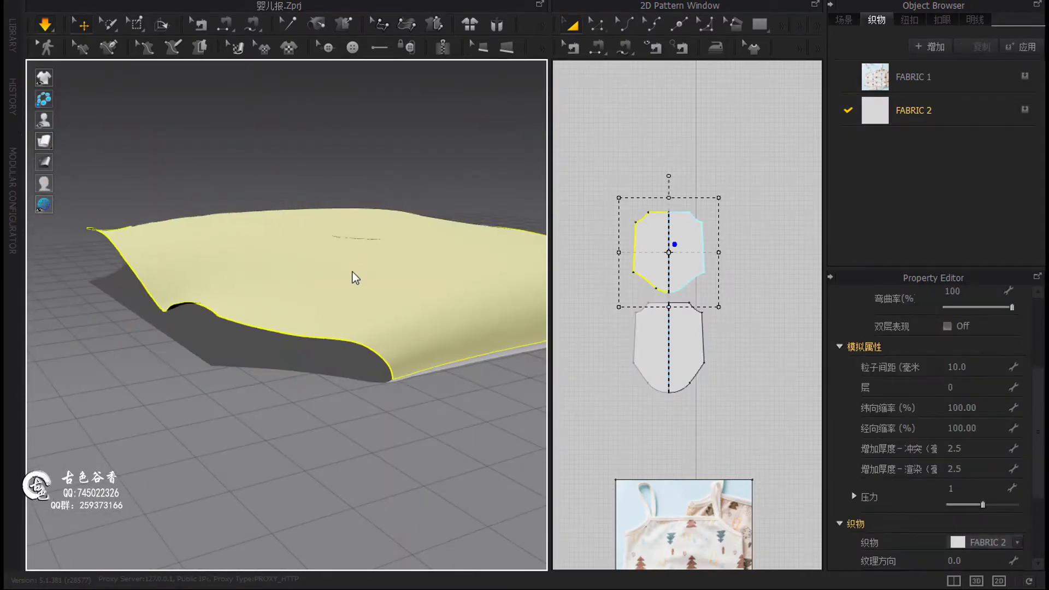
pyautogui.moveTo(355, 277)
pyautogui.mouseDown(button='right')
pyautogui.moveTo(433, 250)
pyautogui.moveTo(277, 363)
pyautogui.mouseUp(button='right')
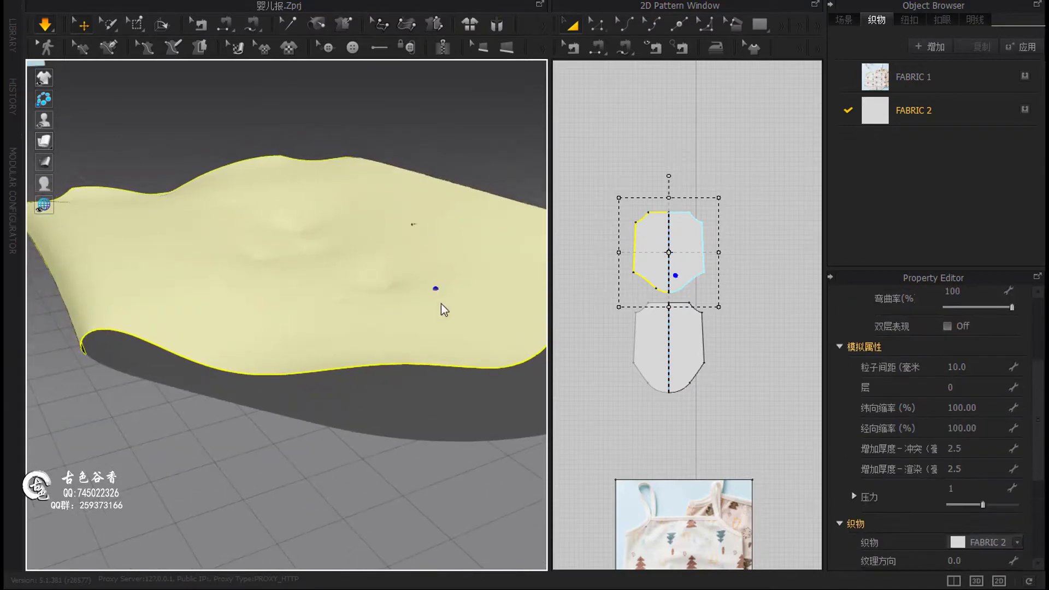
pyautogui.moveTo(442, 308); pyautogui.dragTo(345, 418, button='right')
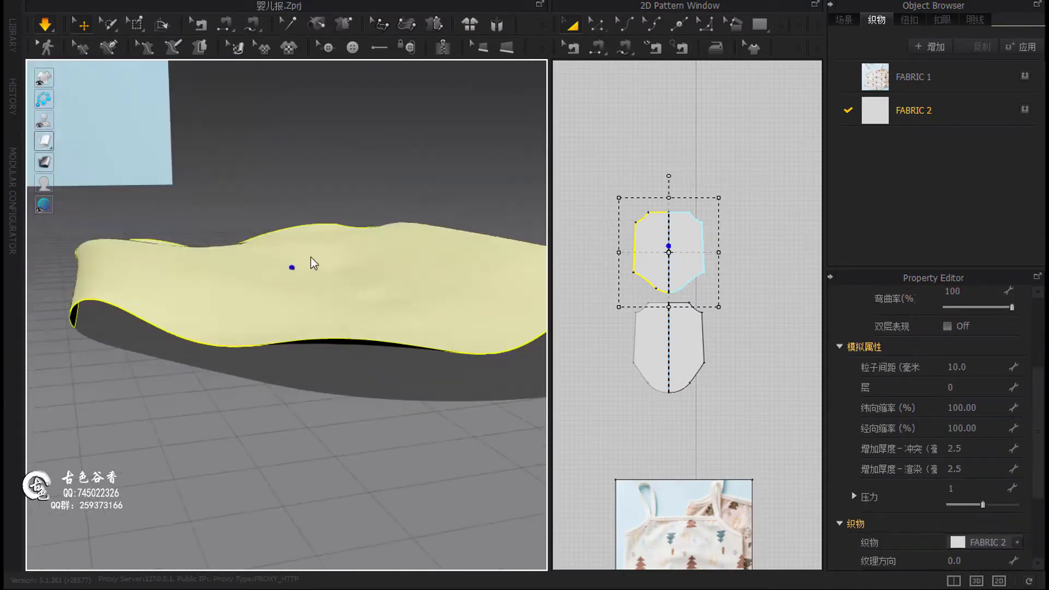
pyautogui.moveTo(312, 257); pyautogui.dragTo(307, 366, button='right')
pyautogui.click(283, 316)
pyautogui.moveTo(283, 316)
pyautogui.mouseDown(button='right')
pyautogui.moveTo(381, 375)
pyautogui.moveTo(122, 175)
pyautogui.mouseUp(button='right')
pyautogui.scroll(-5, 375, 298)
pyautogui.scroll(-3, 630, 390)
# Step: Box-select the right pair of pattern pieces and move it beside the sewn pair
pyautogui.click(630, 390)
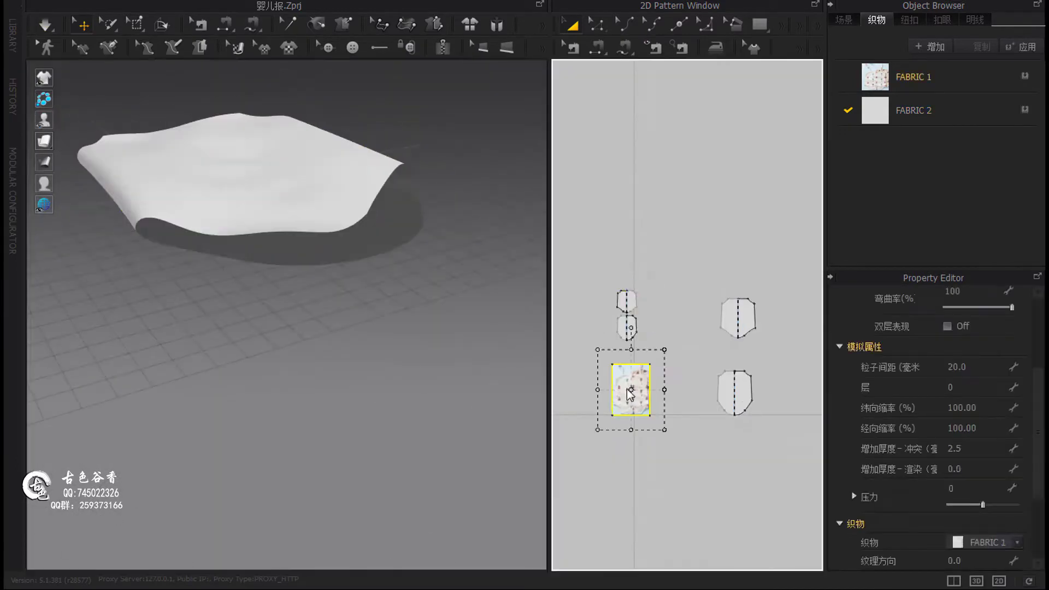
pyautogui.moveTo(305, 328); pyautogui.dragTo(340, 251, button='right')
pyautogui.click(319, 306)
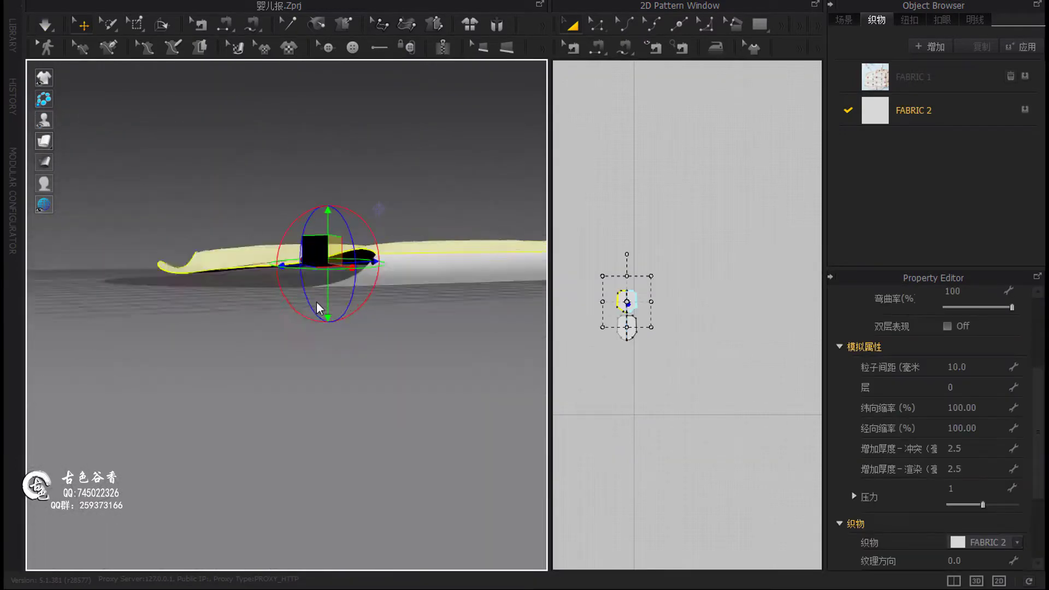
pyautogui.moveTo(318, 306)
pyautogui.mouseDown(button='right')
pyautogui.moveTo(421, 322)
pyautogui.moveTo(633, 211)
pyautogui.moveTo(318, 300)
pyautogui.moveTo(300, 346)
pyautogui.moveTo(389, 326)
pyautogui.moveTo(691, 375)
pyautogui.mouseUp(button='right')
pyautogui.moveTo(415, 396)
pyautogui.mouseDown(button='right')
pyautogui.moveTo(433, 487)
pyautogui.moveTo(410, 312)
pyautogui.mouseUp(button='right')
pyautogui.scroll(3, 765, 382)
pyautogui.moveTo(750, 339); pyautogui.dragTo(699, 257)
pyautogui.moveTo(403, 343); pyautogui.dragTo(389, 391, button='right')
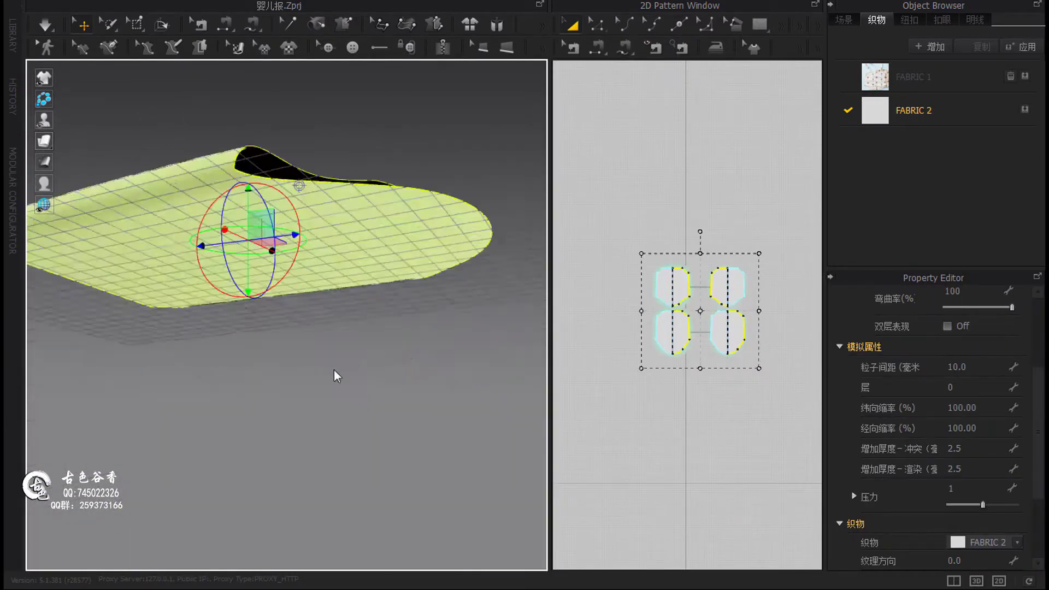
pyautogui.click(388, 391)
pyautogui.scroll(3, 459, 323)
pyautogui.scroll(3, 688, 246)
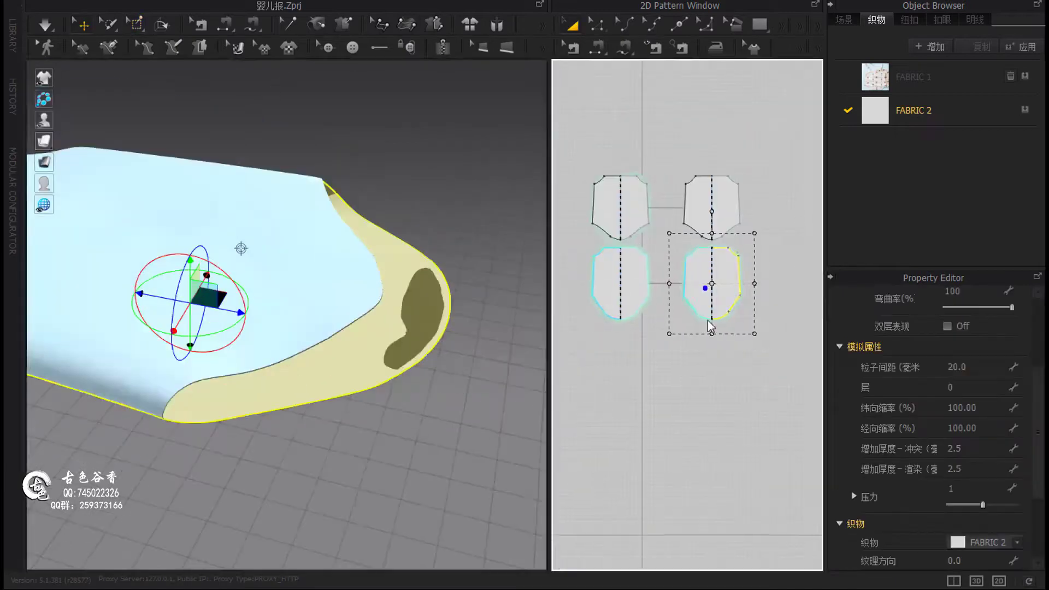
# Step: Simulate and pull the cloth piece's folded rounded bottom edge into place
pyautogui.press('space')
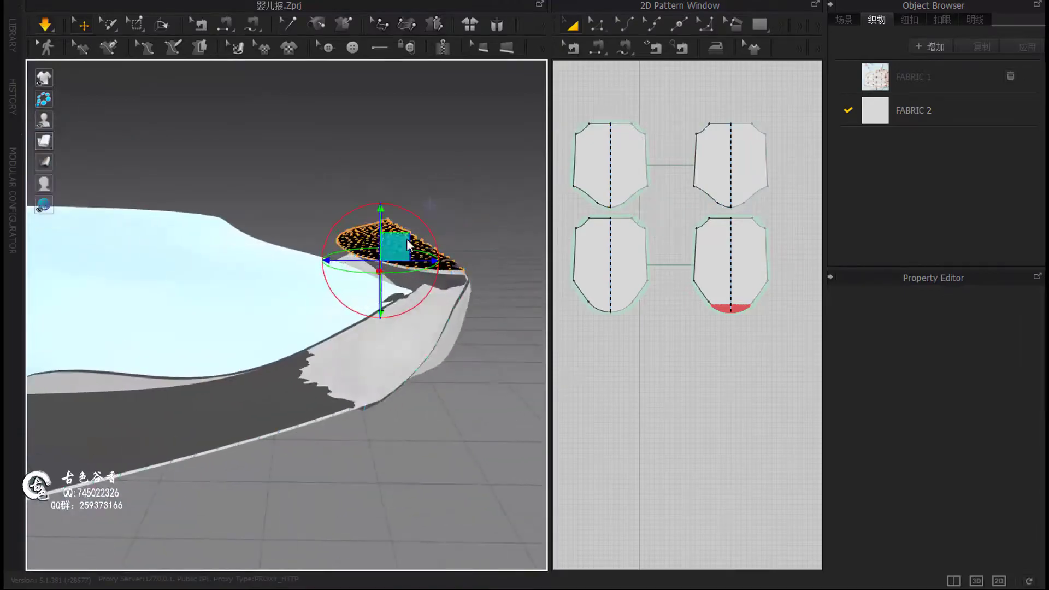
pyautogui.moveTo(348, 268); pyautogui.dragTo(305, 381)
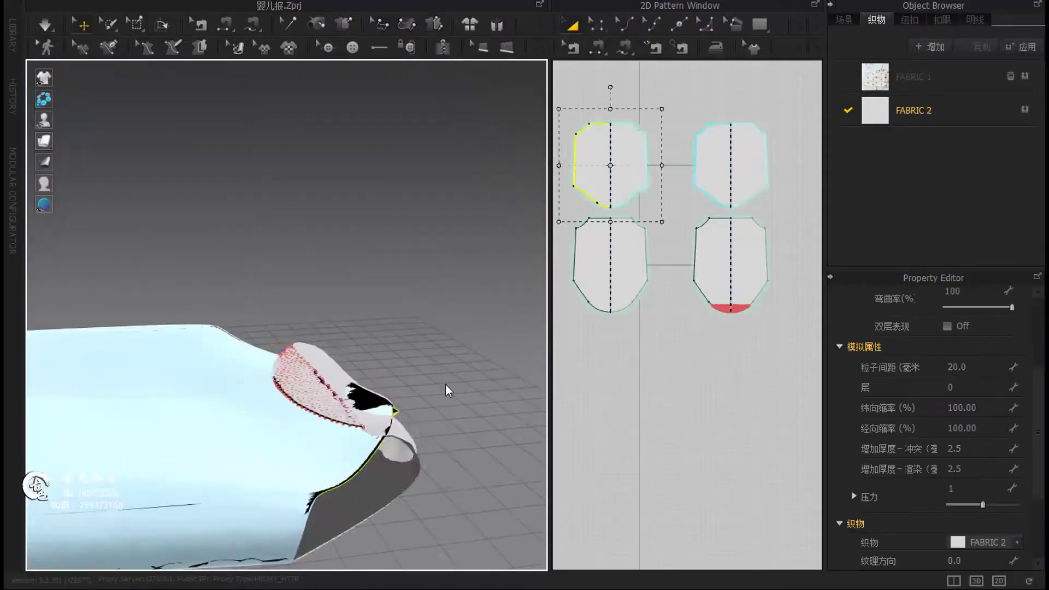
pyautogui.moveTo(305, 381); pyautogui.dragTo(358, 327)
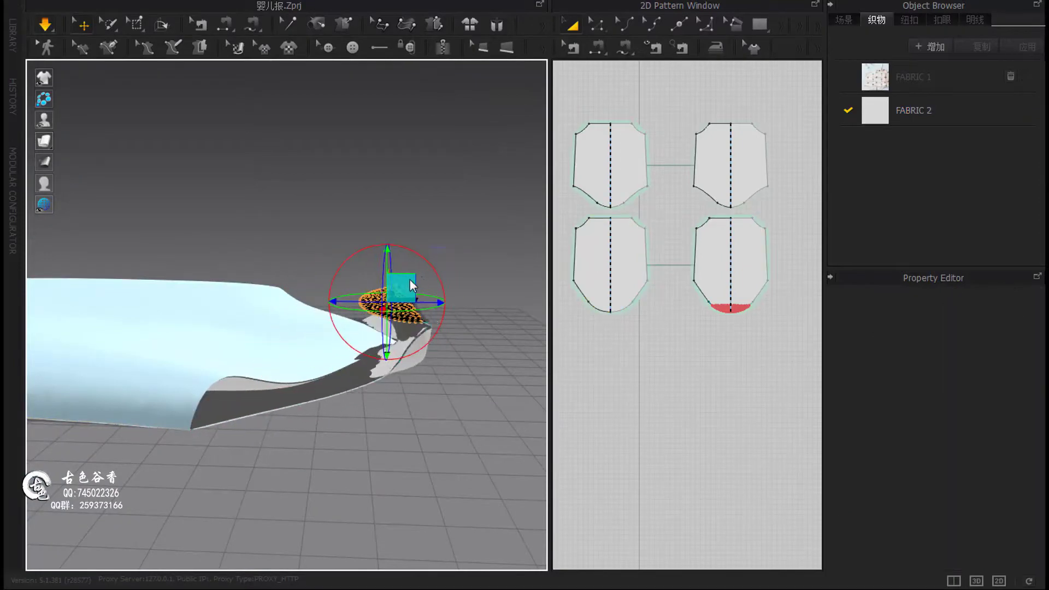
pyautogui.click(385, 300)
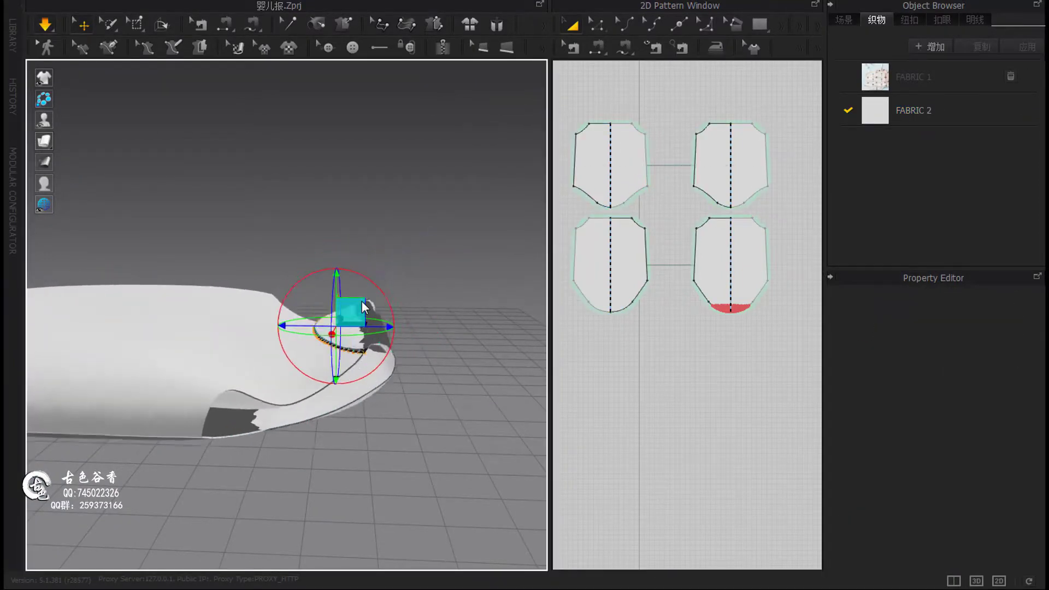
pyautogui.moveTo(383, 357)
pyautogui.mouseDown(button='right')
pyautogui.moveTo(398, 306)
pyautogui.moveTo(406, 374)
pyautogui.mouseUp(button='right')
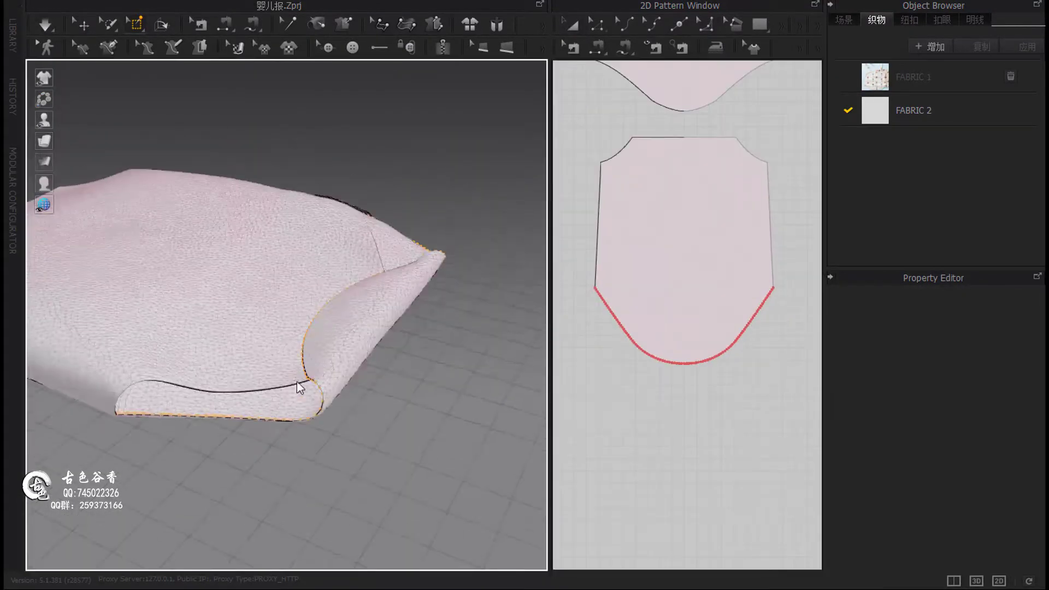
pyautogui.moveTo(424, 362)
pyautogui.mouseDown(button='right')
pyautogui.moveTo(270, 385)
pyautogui.moveTo(421, 333)
pyautogui.mouseUp(button='right')
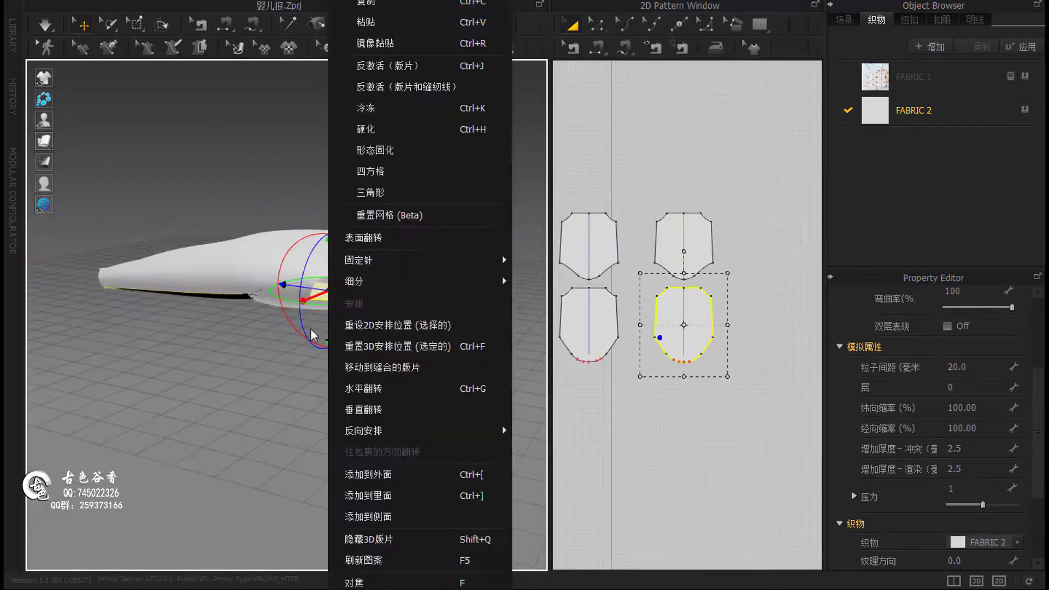
# Step: Simulate the stitched romper pieces and orbit to check the drape from the side
pyautogui.moveTo(403, 375); pyautogui.dragTo(214, 261, button='right')
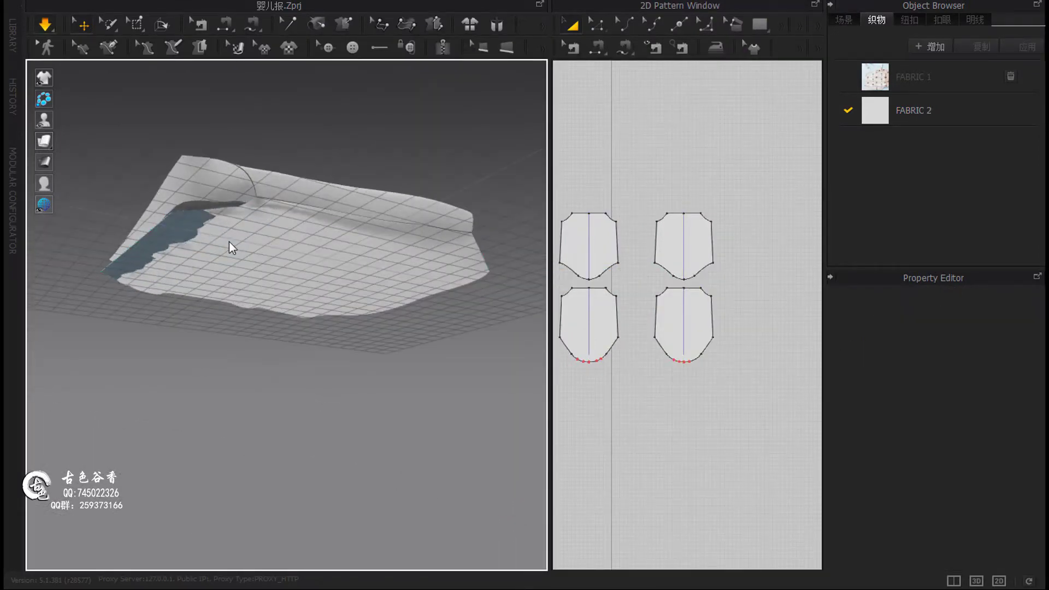
pyautogui.click(198, 214)
pyautogui.moveTo(154, 211)
pyautogui.mouseDown(button='right')
pyautogui.moveTo(403, 311)
pyautogui.moveTo(313, 332)
pyautogui.mouseUp(button='right')
pyautogui.scroll(5, 314, 332)
pyautogui.press('space')
pyautogui.click(395, 388)
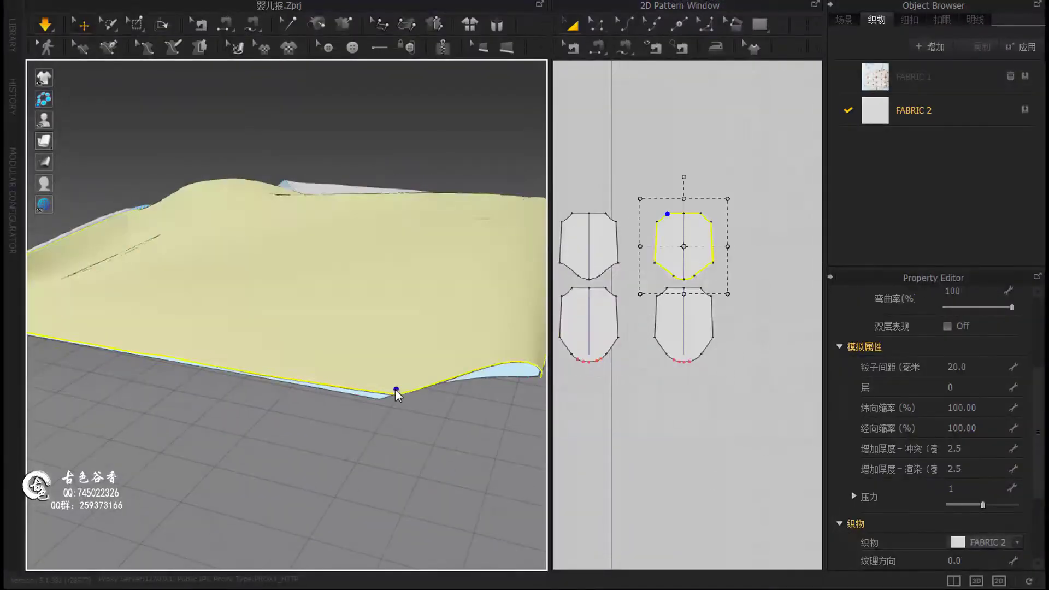
pyautogui.moveTo(415, 377)
pyautogui.mouseDown(button='right')
pyautogui.moveTo(450, 357)
pyautogui.moveTo(463, 430)
pyautogui.moveTo(414, 345)
pyautogui.moveTo(322, 294)
pyautogui.moveTo(419, 253)
pyautogui.moveTo(293, 264)
pyautogui.moveTo(344, 273)
pyautogui.moveTo(280, 373)
pyautogui.moveTo(403, 310)
pyautogui.moveTo(468, 328)
pyautogui.mouseUp(button='right')
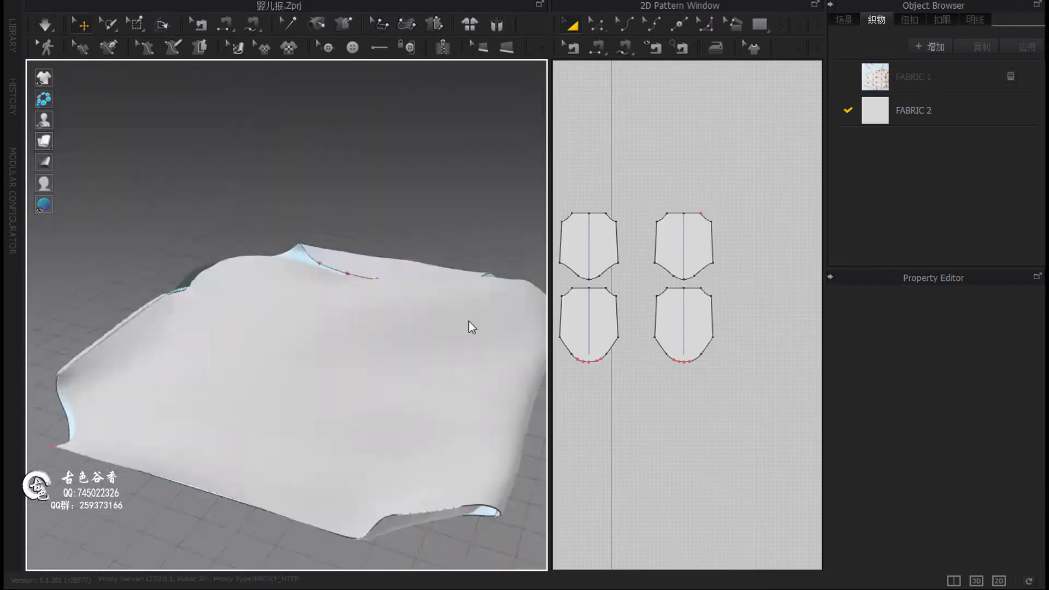
pyautogui.click(679, 270)
# Step: Select the waistband strip with Select/Move and orbit to inspect it
pyautogui.scroll(5, 679, 270)
pyautogui.click(572, 24)
pyautogui.click(655, 273)
pyautogui.scroll(5, 655, 260)
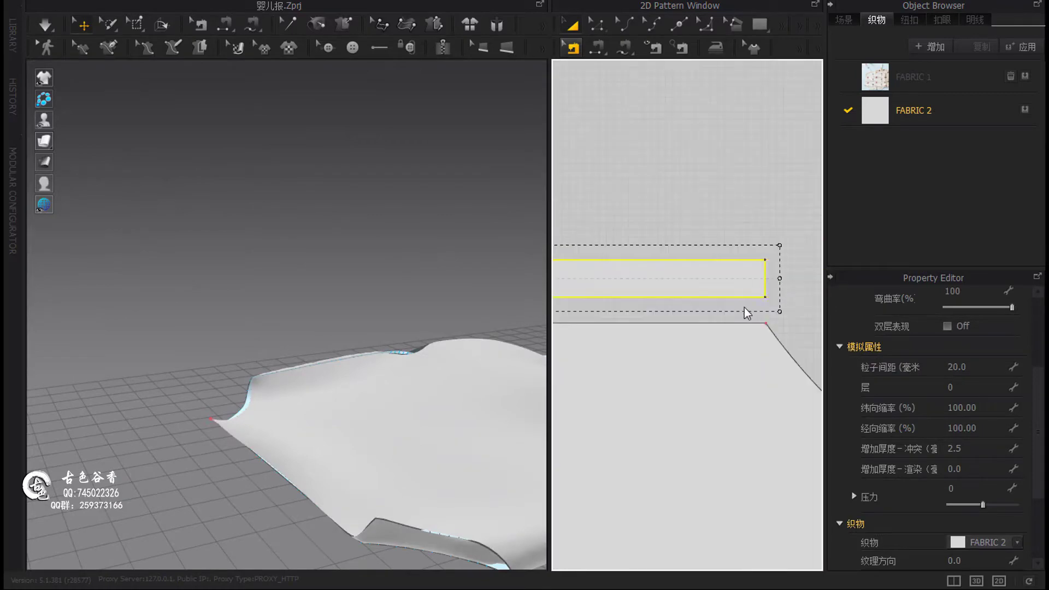
pyautogui.scroll(-5, 747, 313)
pyautogui.scroll(-10, 328, 218)
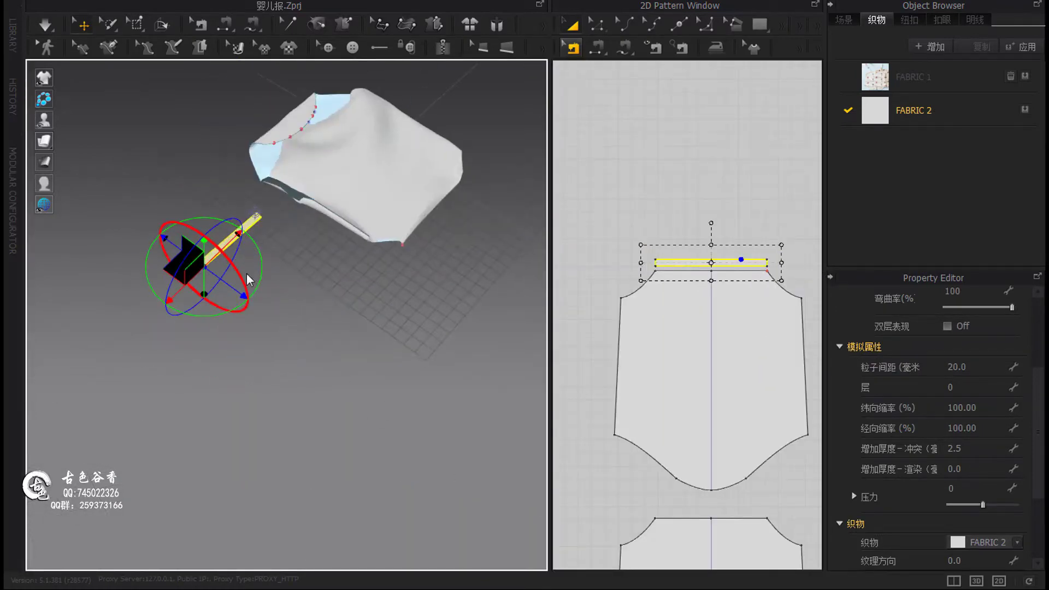
pyautogui.moveTo(247, 280)
pyautogui.mouseDown(button='right')
pyautogui.moveTo(350, 322)
pyautogui.moveTo(421, 386)
pyautogui.moveTo(429, 374)
pyautogui.moveTo(363, 415)
pyautogui.moveTo(372, 396)
pyautogui.moveTo(327, 328)
pyautogui.mouseUp(button='right')
pyautogui.scroll(8, 363, 331)
pyautogui.scroll(-2, 710, 284)
pyautogui.scroll(-3, 140, 188)
pyautogui.moveTo(141, 187)
pyautogui.mouseDown(button='right')
pyautogui.moveTo(400, 324)
pyautogui.moveTo(382, 322)
pyautogui.mouseUp(button='right')
# Step: Move the yellow waistband strip up beside the garment's top edge
pyautogui.moveTo(438, 212)
pyautogui.mouseDown(button='right')
pyautogui.moveTo(328, 262)
pyautogui.moveTo(276, 351)
pyautogui.moveTo(397, 244)
pyautogui.moveTo(210, 306)
pyautogui.mouseUp(button='right')
pyautogui.click(222, 267)
pyautogui.scroll(5, 221, 268)
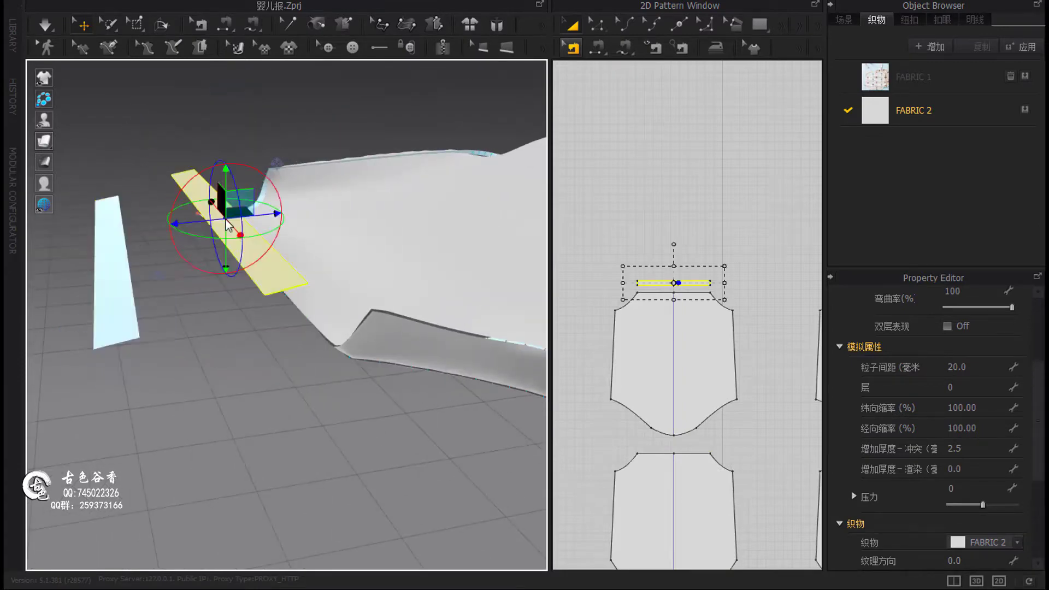
pyautogui.moveTo(228, 224); pyautogui.dragTo(246, 235, button='right')
pyautogui.scroll(5, 335, 176)
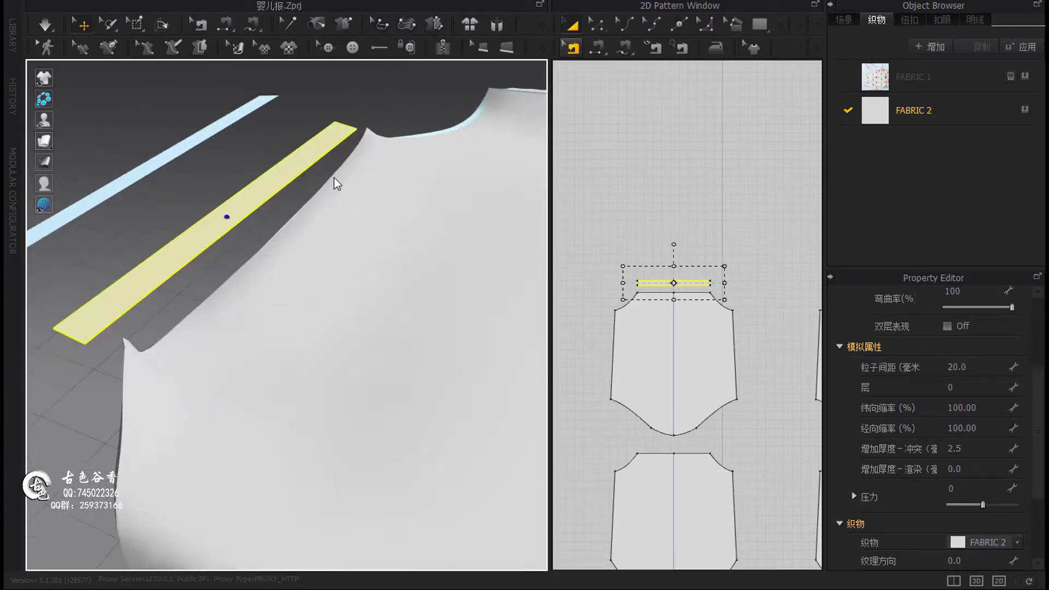
pyautogui.click(599, 48)
pyautogui.scroll(3, 637, 309)
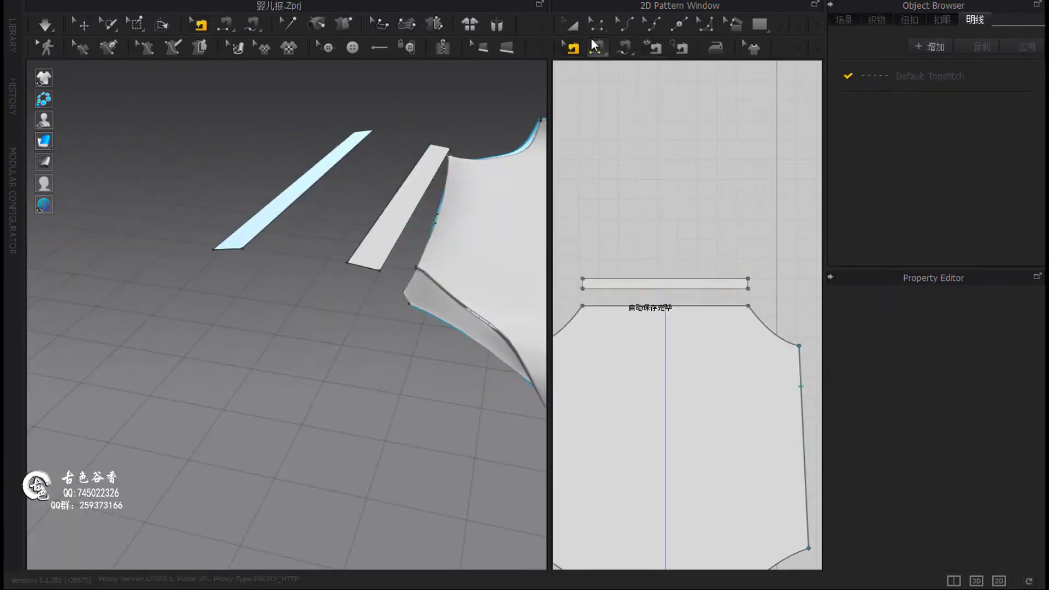
# Step: Select the garment-edge seam and the strip piece, checking them from a low side view
pyautogui.click(476, 281)
pyautogui.moveTo(477, 280); pyautogui.dragTo(434, 234, button='right')
pyautogui.scroll(3, 424, 329)
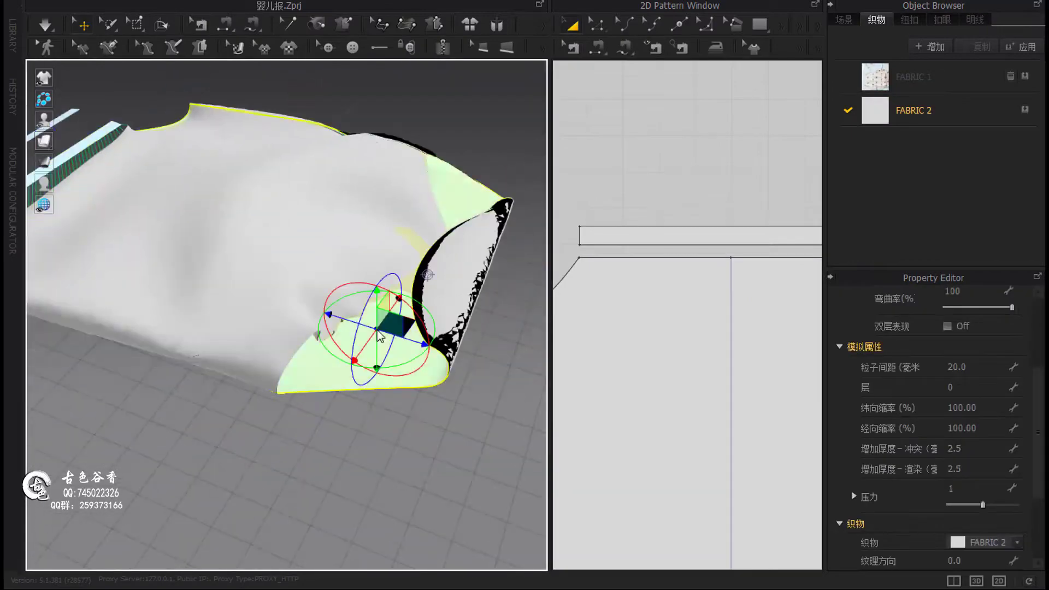
pyautogui.scroll(2, 445, 361)
pyautogui.scroll(5, 432, 328)
pyautogui.scroll(4, 408, 254)
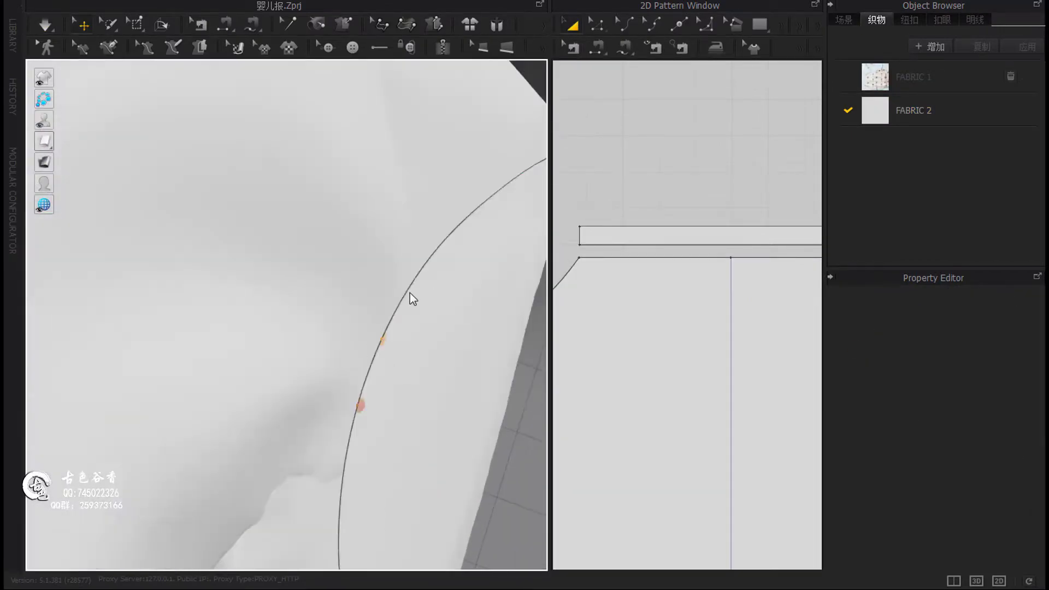
pyautogui.scroll(2, 383, 344)
pyautogui.scroll(-8, 349, 394)
pyautogui.moveTo(353, 324); pyautogui.dragTo(456, 316, button='right')
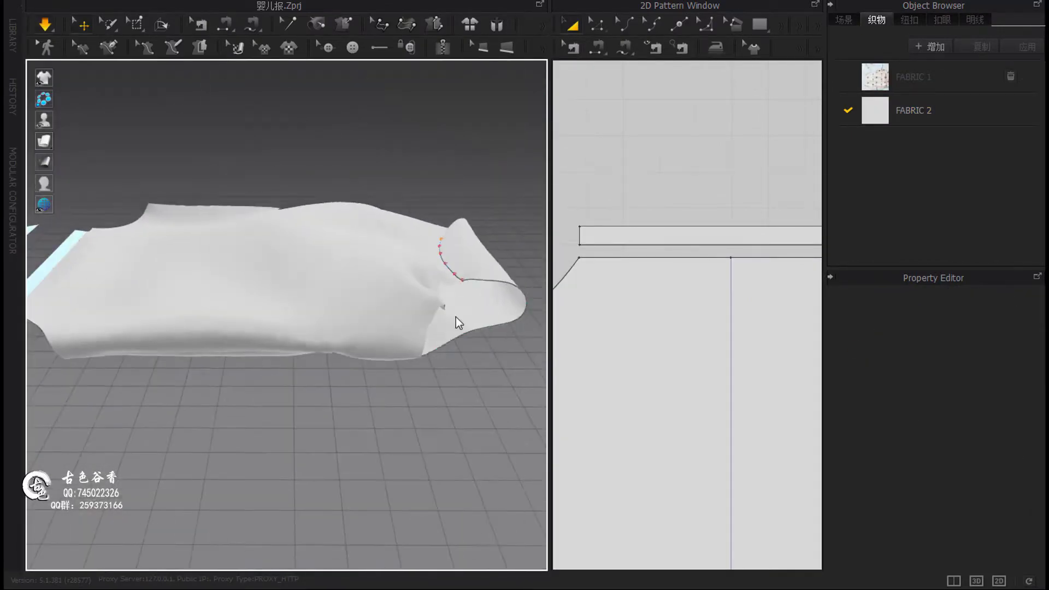
pyautogui.moveTo(497, 373)
pyautogui.mouseDown(button='right')
pyautogui.moveTo(320, 346)
pyautogui.moveTo(415, 313)
pyautogui.mouseUp(button='right')
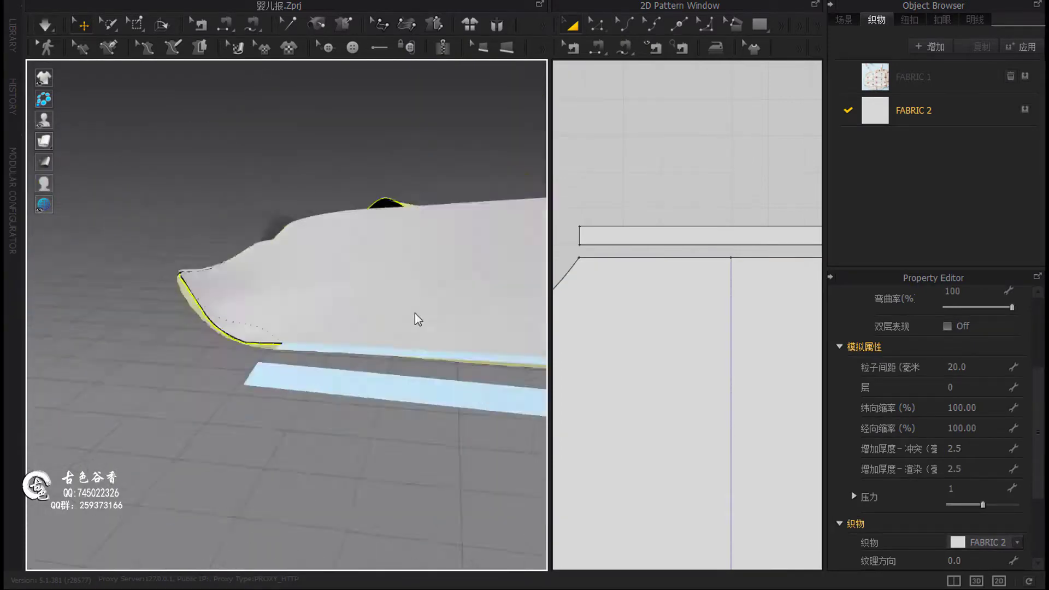
pyautogui.click(194, 310)
pyautogui.moveTo(193, 309)
pyautogui.mouseDown(button='right')
pyautogui.moveTo(271, 365)
pyautogui.moveTo(288, 316)
pyautogui.moveTo(253, 417)
pyautogui.moveTo(279, 244)
pyautogui.moveTo(404, 247)
pyautogui.moveTo(343, 304)
pyautogui.moveTo(301, 228)
pyautogui.moveTo(492, 299)
pyautogui.moveTo(412, 252)
pyautogui.mouseUp(button='right')
# Step: Simulate and pull the folded cloth flat, then select the upper body piece
pyautogui.press('space')
pyautogui.click(301, 229)
pyautogui.press('space')
pyautogui.click(412, 247)
pyautogui.press('space')
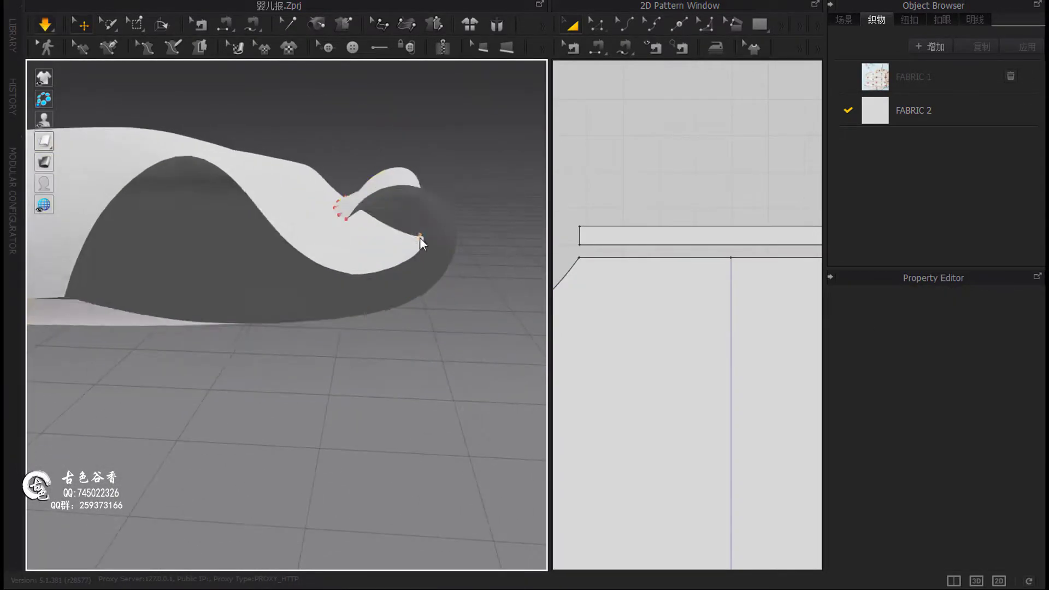
pyautogui.moveTo(293, 181); pyautogui.dragTo(426, 273)
pyautogui.scroll(-5, 391, 310)
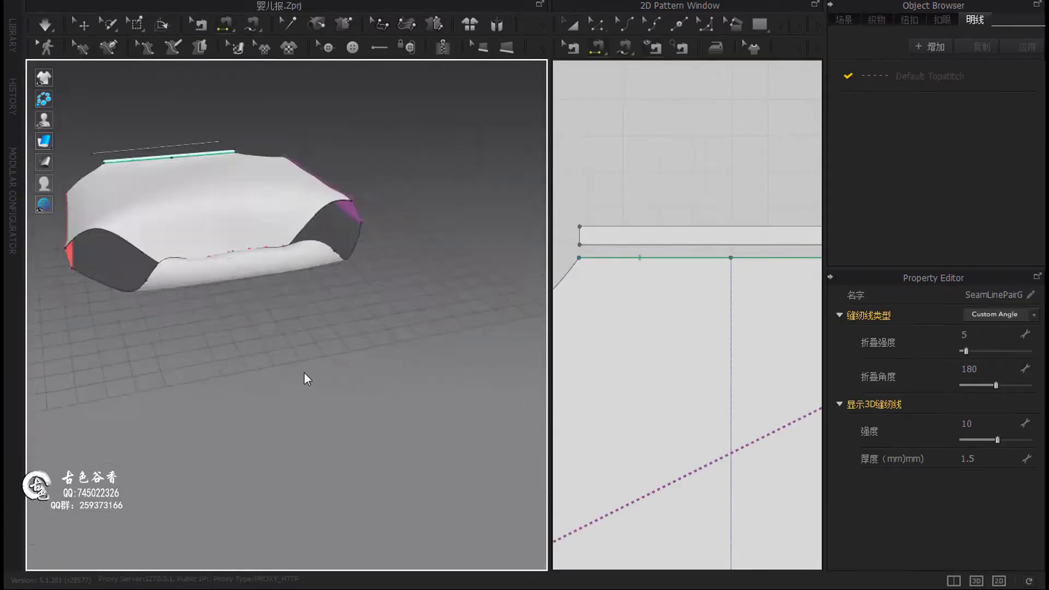
pyautogui.press('space')
pyautogui.moveTo(365, 405); pyautogui.dragTo(347, 353)
pyautogui.click(694, 346)
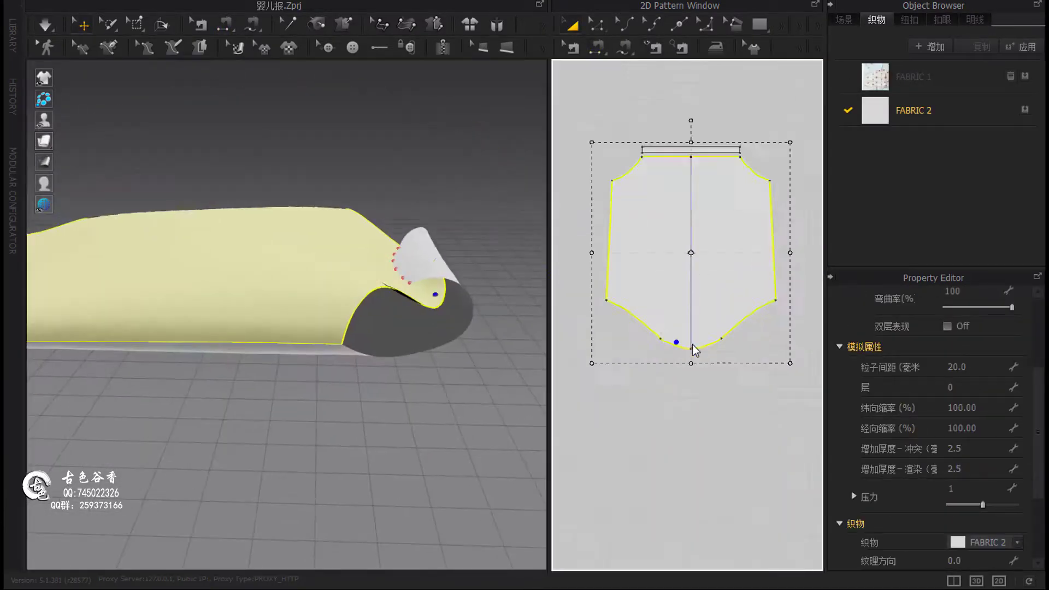
pyautogui.press('space')
pyautogui.scroll(3, 694, 342)
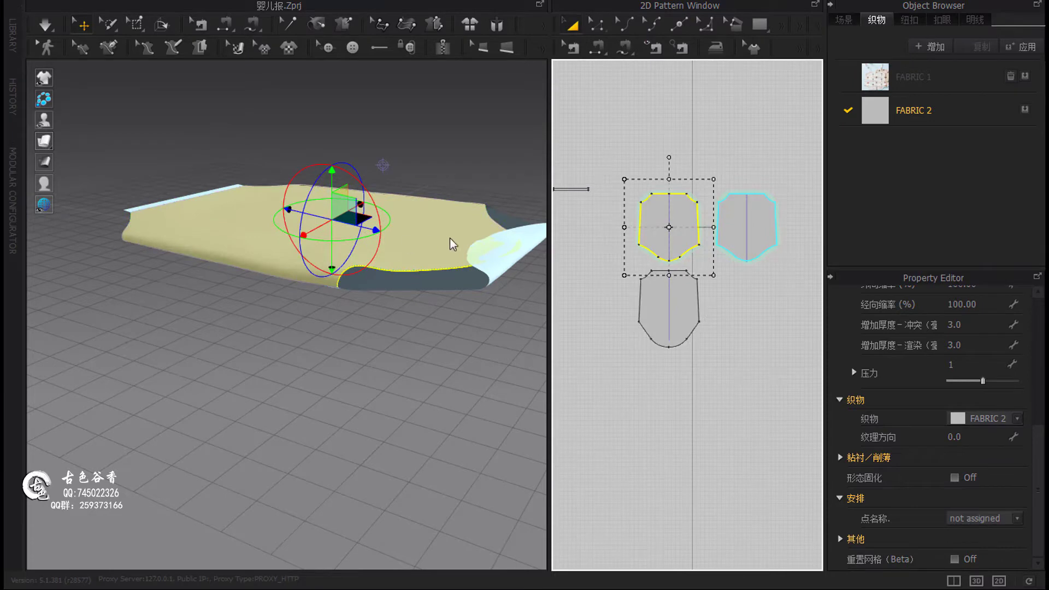
# Step: Select the right upper pattern piece and apply the Denim_Lightweight preset to FABRIC 2
pyautogui.moveTo(450, 244); pyautogui.dragTo(377, 222, button='right')
pyautogui.rightClick(377, 222)
pyautogui.press('Escape')
pyautogui.click(355, 271)
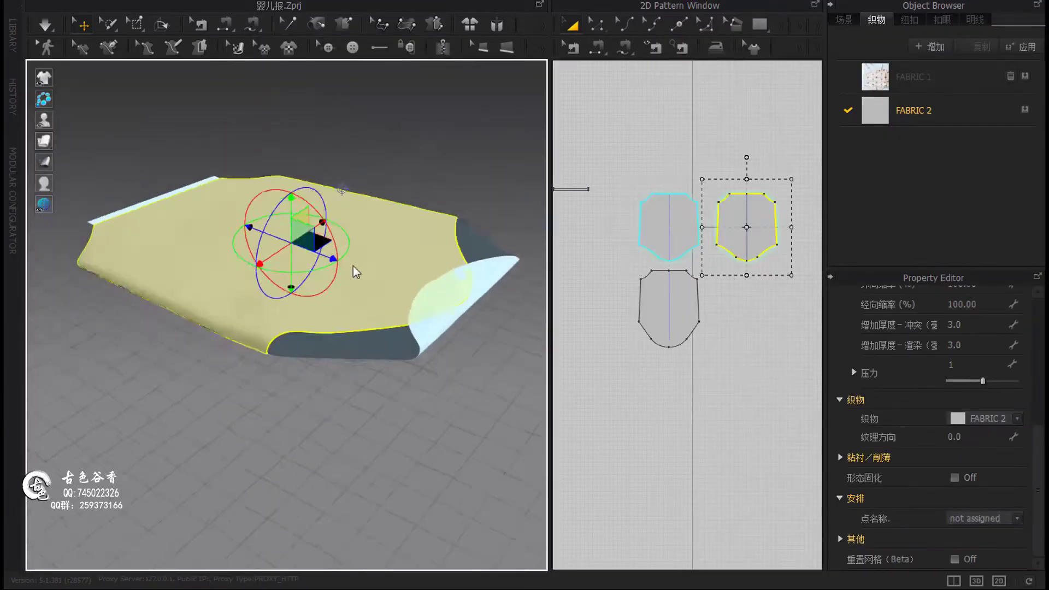
pyautogui.click(955, 392)
pyautogui.write('1')
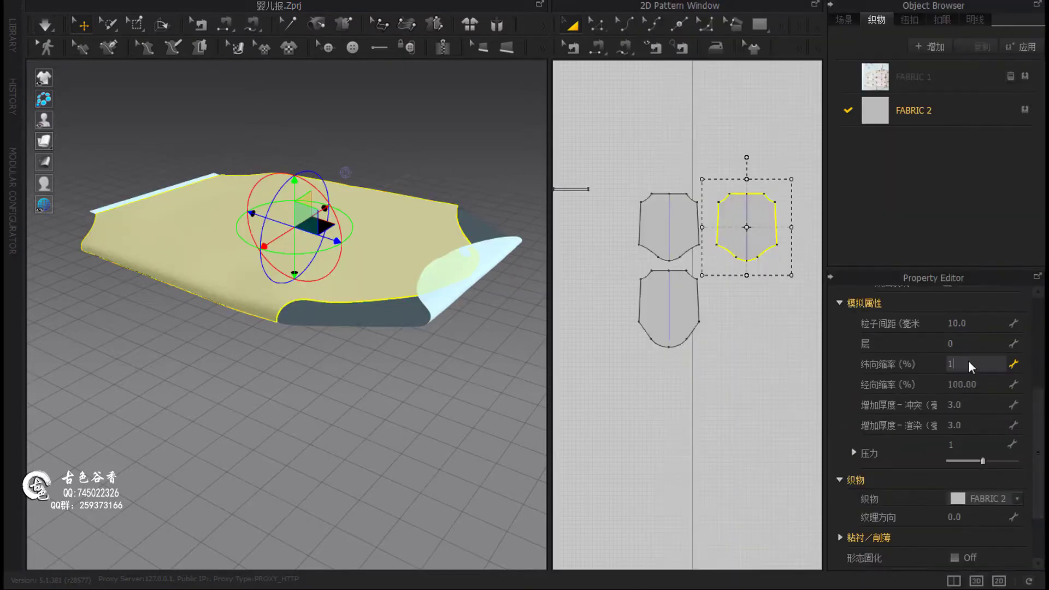
# Step: Try 105% shrinkage on the piece, then undo it back to 100%
pyautogui.write('05')
pyautogui.press('Return')
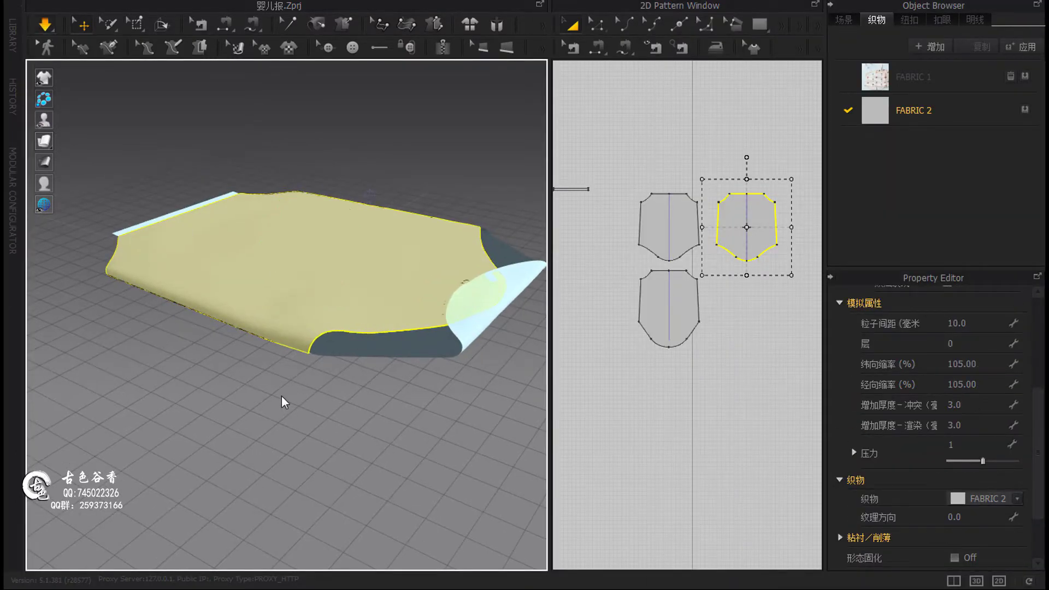
pyautogui.hotkey('ctrl', 'z')
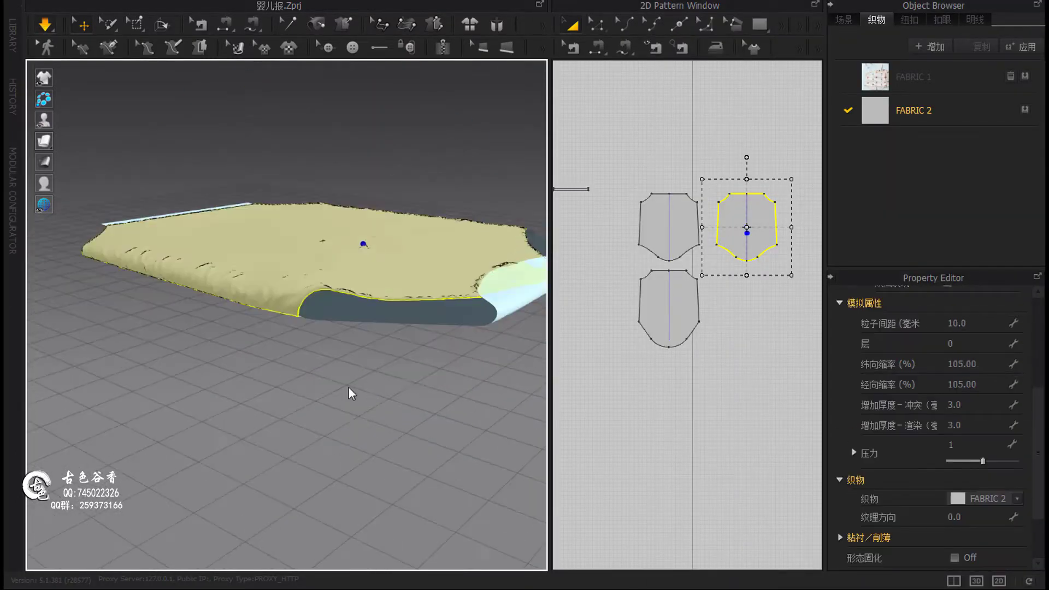
pyautogui.press('space')
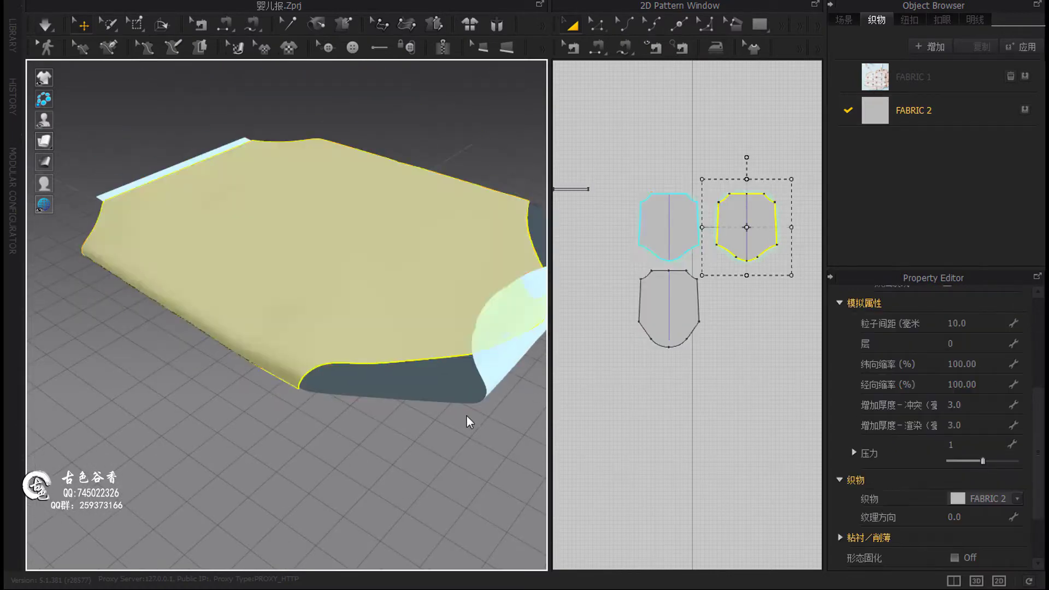
pyautogui.click(914, 110)
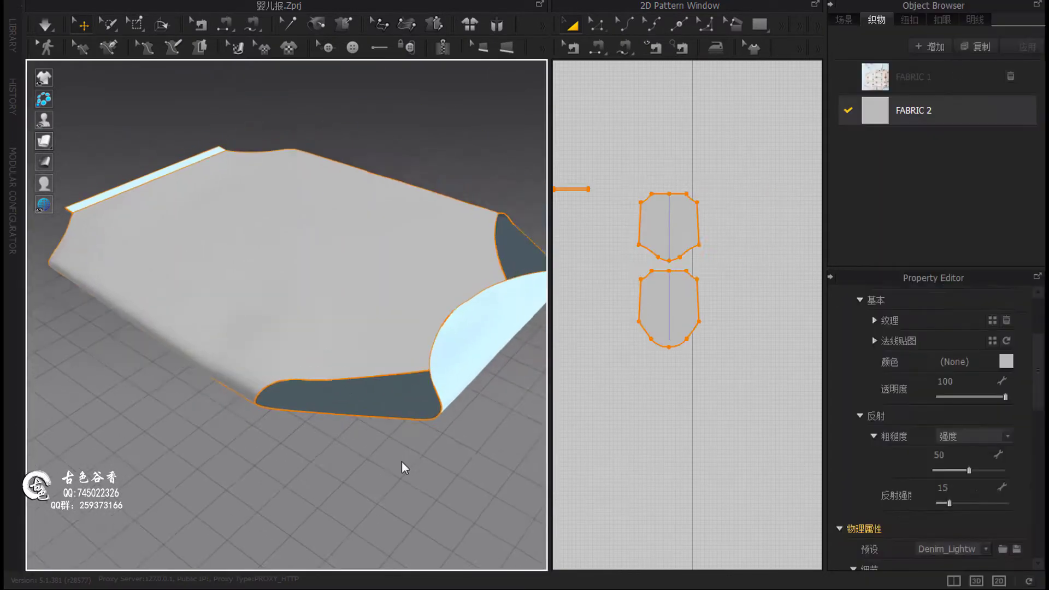
# Step: Set FABRIC 2's physical properties to density 26 and thickness 0.52
pyautogui.scroll(5, 664, 315)
pyautogui.scroll(3, 673, 327)
pyautogui.scroll(3, 634, 386)
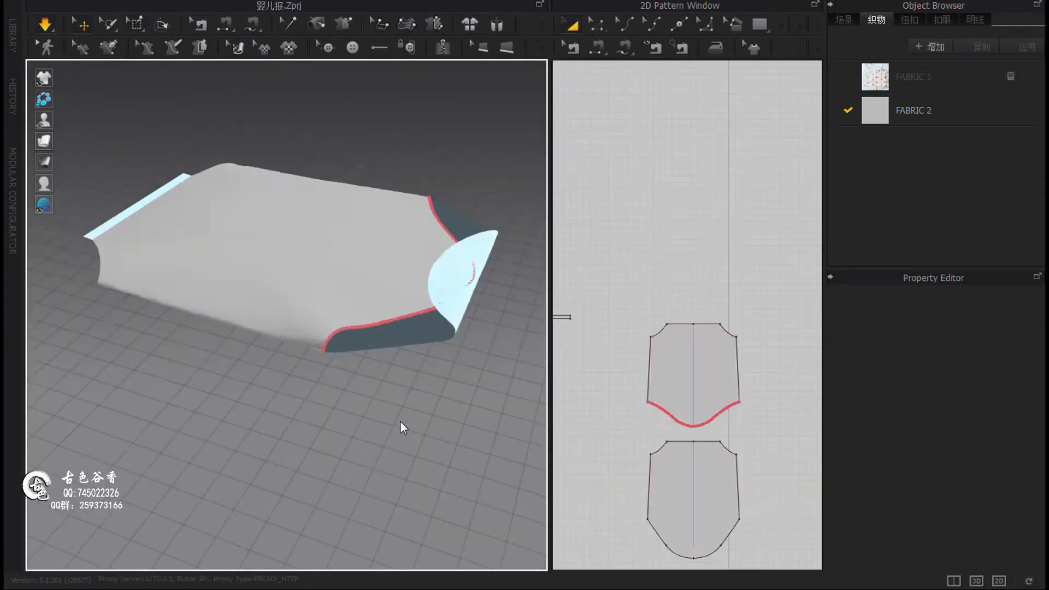
pyautogui.click(942, 182)
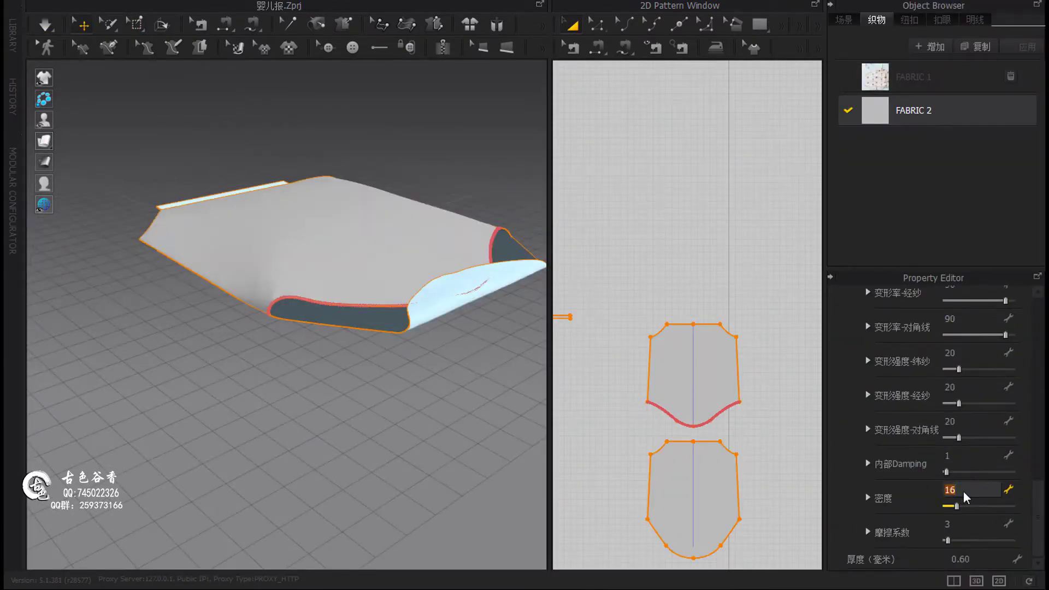
pyautogui.click(270, 393)
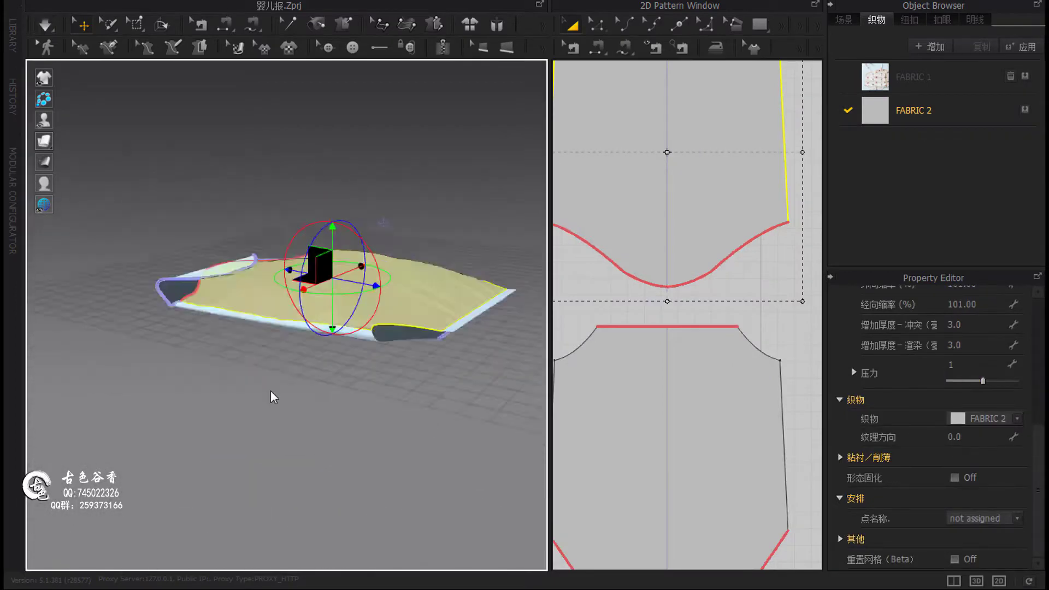
pyautogui.click(881, 118)
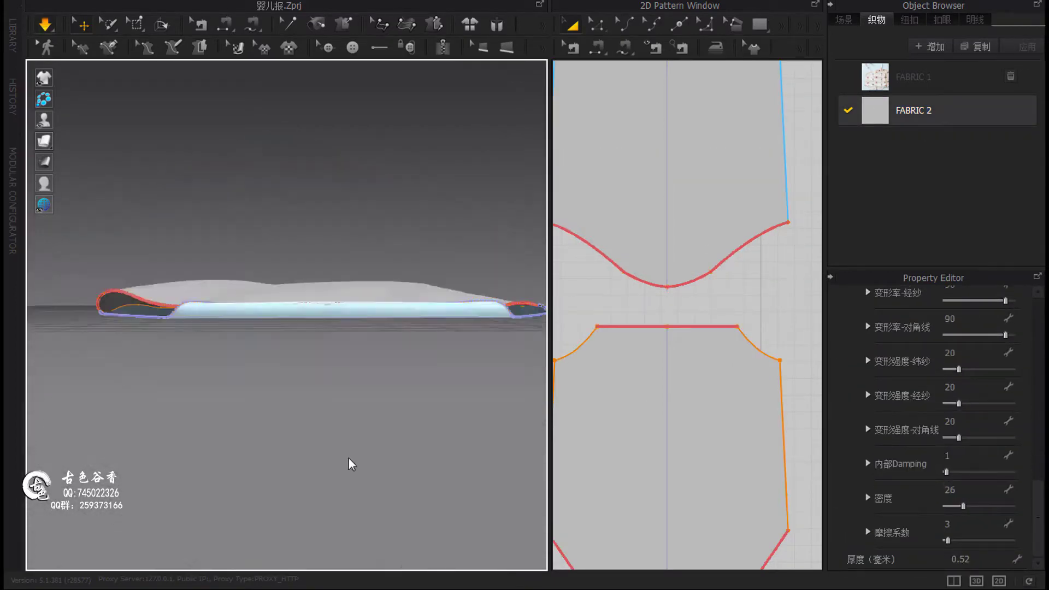
pyautogui.moveTo(347, 461)
pyautogui.mouseDown(button='right')
pyautogui.moveTo(281, 356)
pyautogui.moveTo(173, 260)
pyautogui.moveTo(438, 388)
pyautogui.mouseUp(button='right')
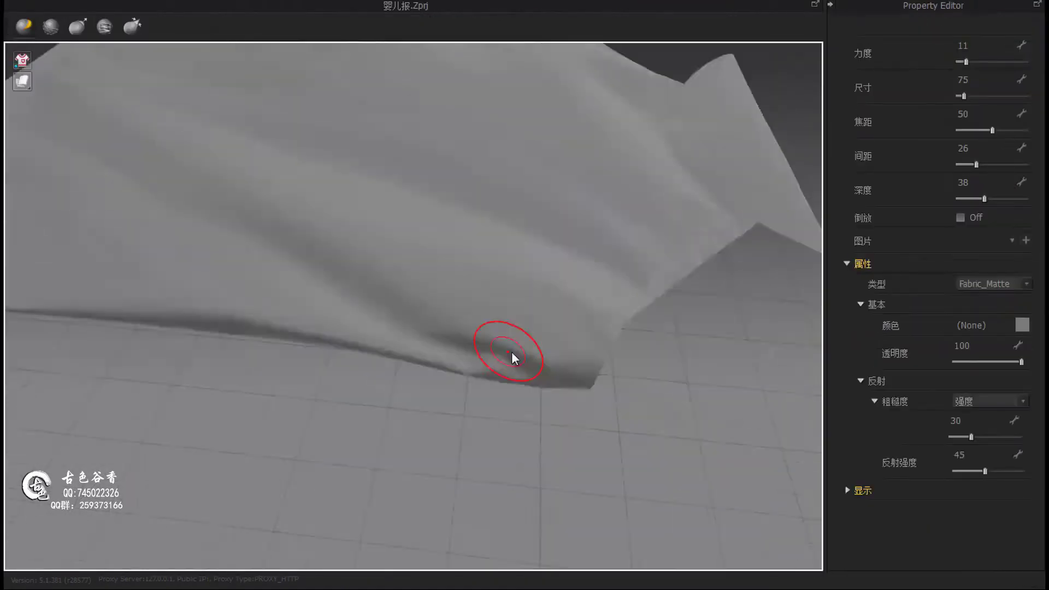
# Step: Orbit the render preview of the flat cloth, then return to the pattern layout with F6
pyautogui.moveTo(522, 268)
pyautogui.mouseDown(button='right')
pyautogui.moveTo(284, 356)
pyautogui.moveTo(616, 323)
pyautogui.moveTo(761, 243)
pyautogui.moveTo(570, 442)
pyautogui.moveTo(647, 217)
pyautogui.moveTo(484, 291)
pyautogui.mouseUp(button='right')
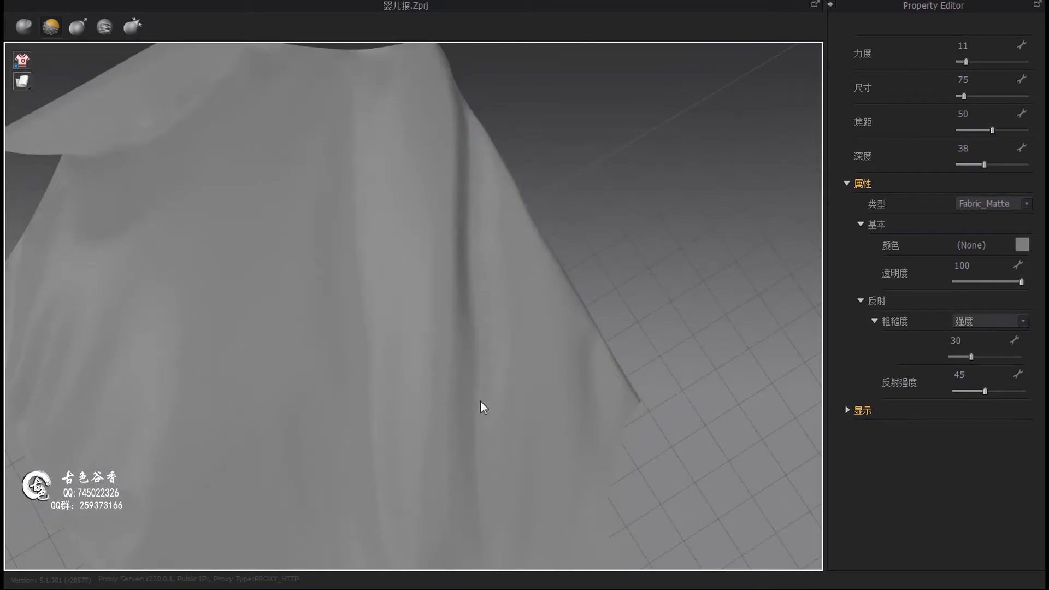
pyautogui.moveTo(484, 407); pyautogui.dragTo(506, 324, button='right')
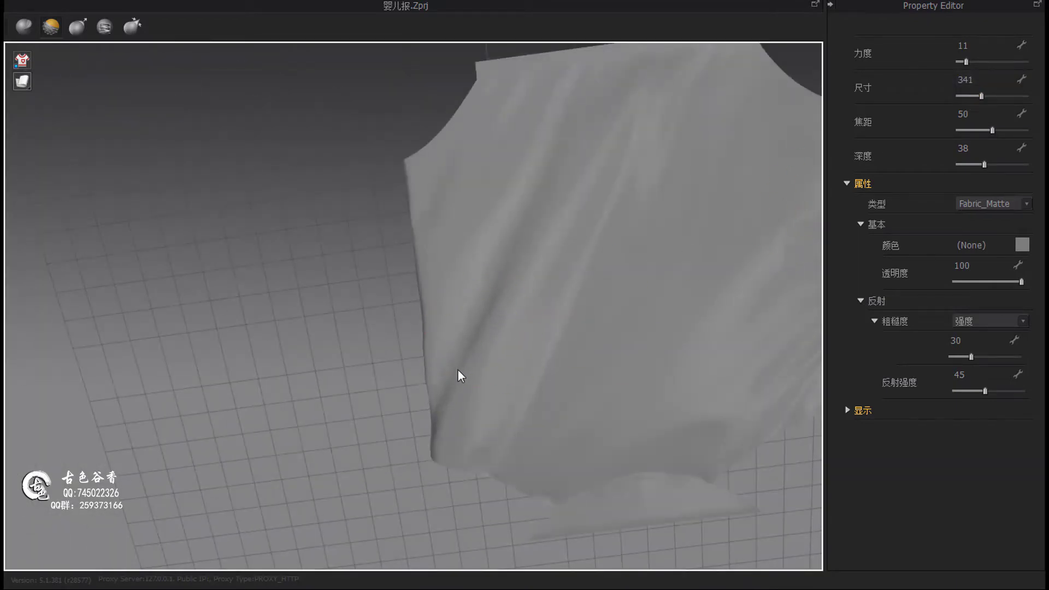
pyautogui.moveTo(461, 375)
pyautogui.mouseDown(button='right')
pyautogui.moveTo(451, 253)
pyautogui.moveTo(520, 327)
pyautogui.moveTo(89, 42)
pyautogui.mouseUp(button='right')
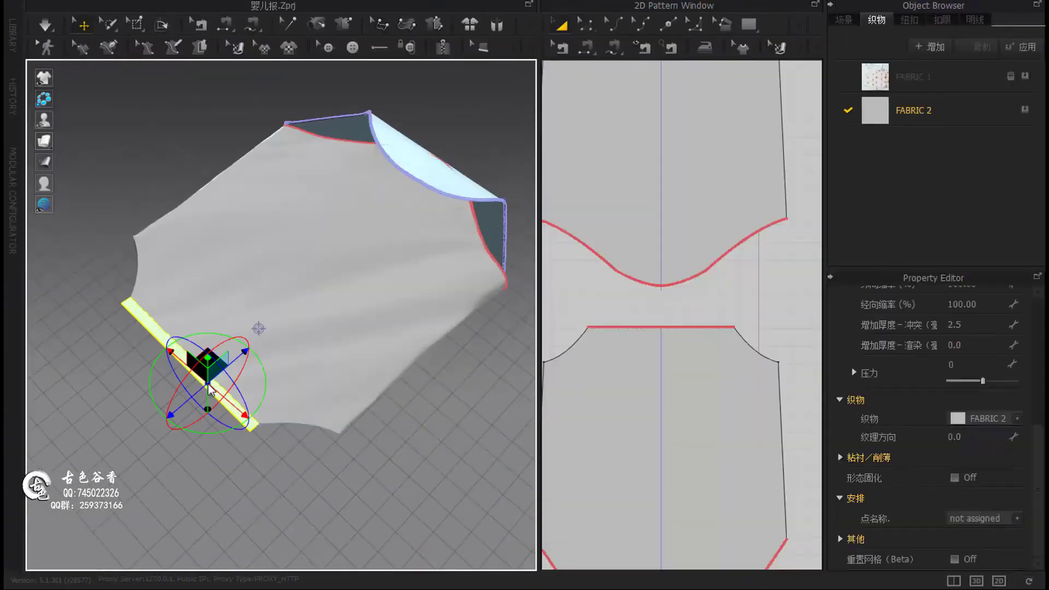
pyautogui.moveTo(359, 422); pyautogui.dragTo(447, 360, button='right')
pyautogui.scroll(-2, 626, 347)
pyautogui.click(627, 346)
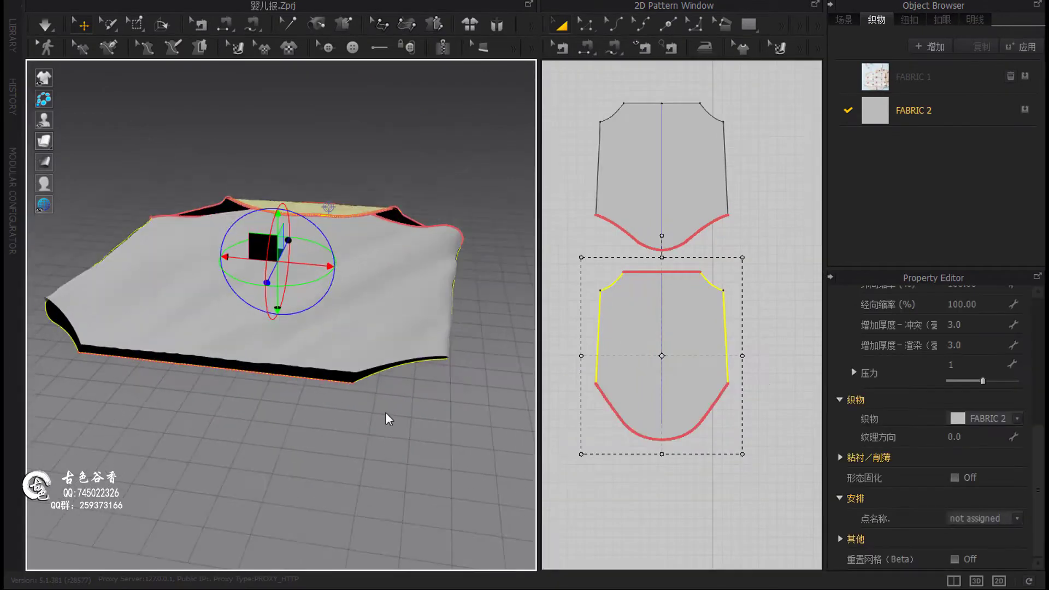
pyautogui.moveTo(386, 413)
pyautogui.mouseDown(button='right')
pyautogui.moveTo(313, 365)
pyautogui.moveTo(332, 281)
pyautogui.mouseUp(button='right')
pyautogui.press('F6')
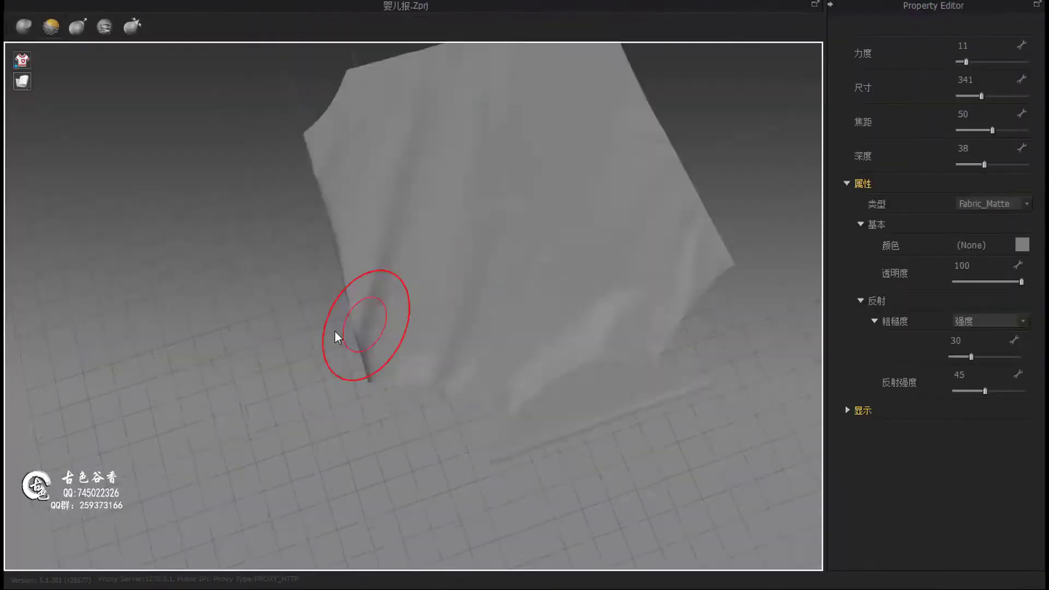
pyautogui.moveTo(337, 337)
pyautogui.mouseDown(button='right')
pyautogui.moveTo(583, 239)
pyautogui.moveTo(590, 246)
pyautogui.mouseUp(button='right')
pyautogui.press('F6')
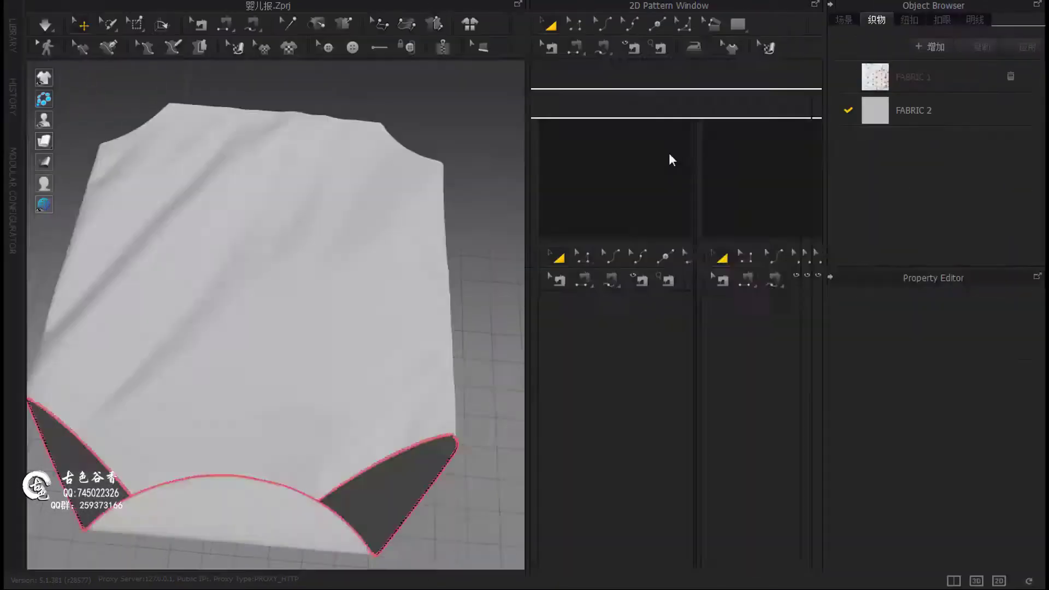
# Step: Box-select both romper patterns in the 2D window and open the cloth's context menu
pyautogui.moveTo(437, 349)
pyautogui.mouseDown(button='right')
pyautogui.moveTo(368, 401)
pyautogui.moveTo(378, 381)
pyautogui.moveTo(242, 318)
pyautogui.moveTo(492, 289)
pyautogui.mouseUp(button='right')
pyautogui.moveTo(536, 284); pyautogui.dragTo(773, 480)
pyautogui.moveTo(306, 328); pyautogui.dragTo(354, 303, button='right')
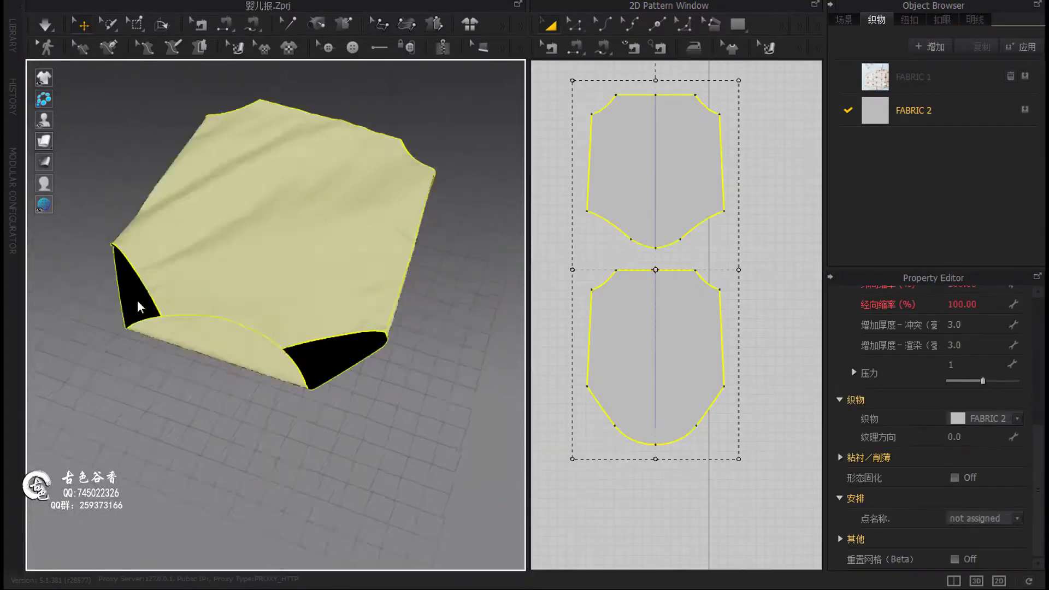
pyautogui.rightClick(317, 208)
pyautogui.click(400, 295)
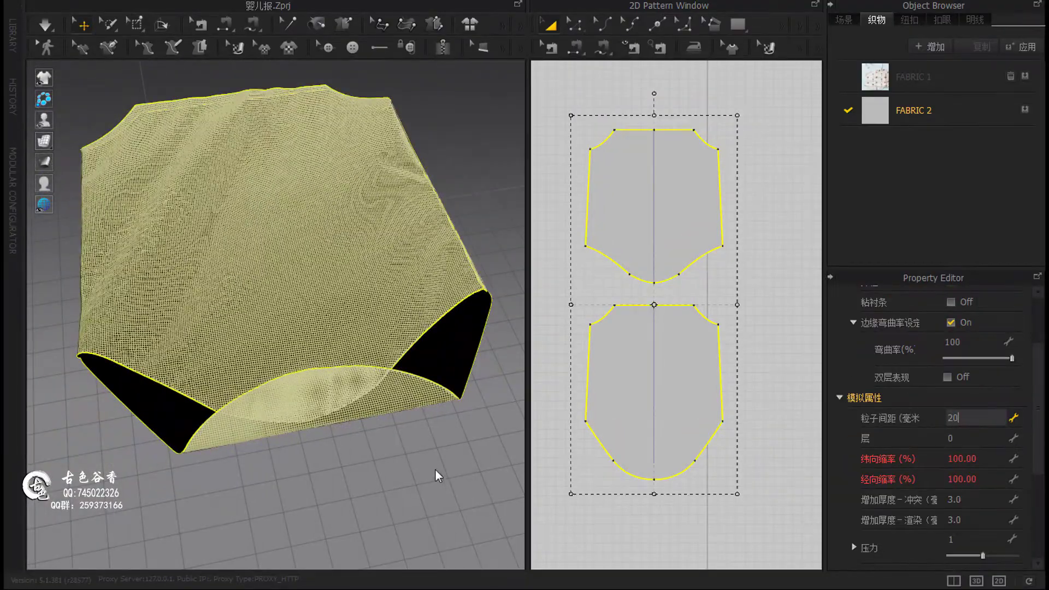
# Step: Orbit out to watch the cloth resimulate with particle distance 20
pyautogui.scroll(3, 347, 417)
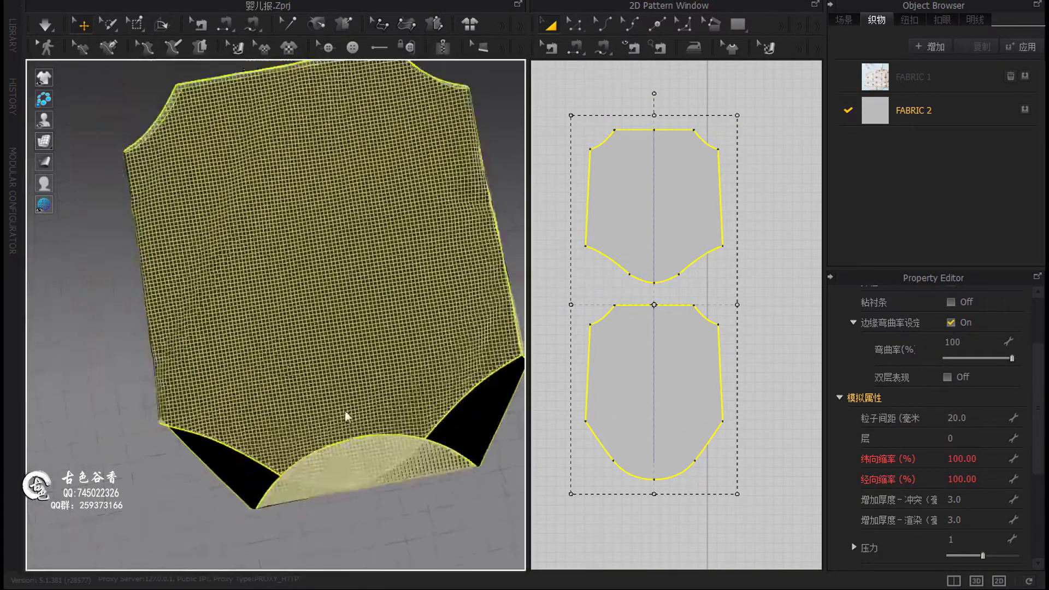
pyautogui.scroll(3, 335, 351)
pyautogui.scroll(3, 340, 227)
pyautogui.scroll(3, 314, 268)
pyautogui.moveTo(315, 268)
pyautogui.mouseDown(button='right')
pyautogui.moveTo(281, 351)
pyautogui.moveTo(356, 393)
pyautogui.mouseUp(button='right')
pyautogui.scroll(-3, 232, 402)
pyautogui.moveTo(232, 403); pyautogui.dragTo(317, 395, button='right')
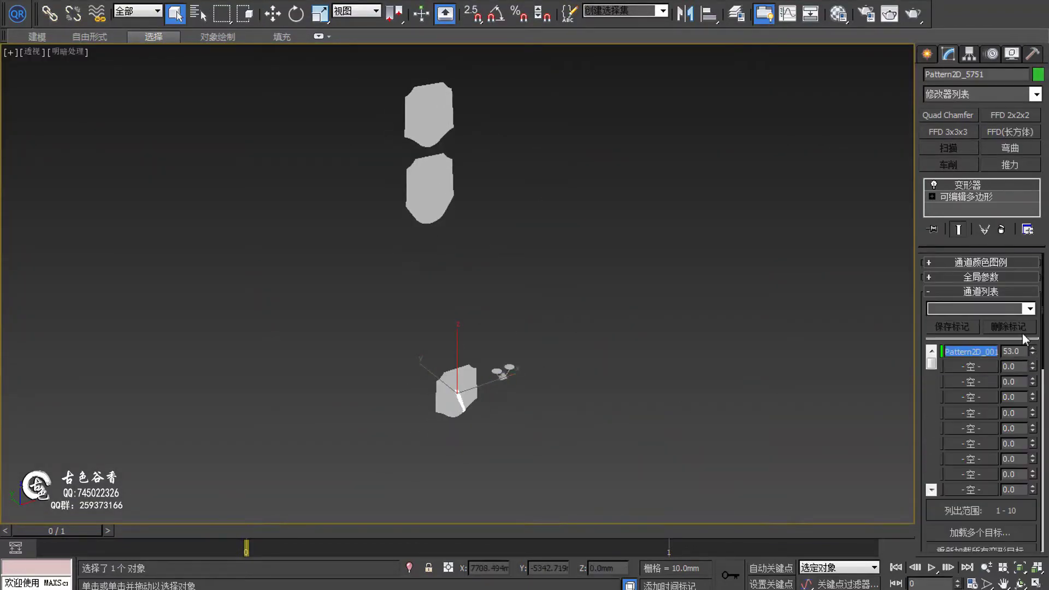
# Step: Hide the pattern objects and give the 2000 mm plane 100 × 100 segments
pyautogui.rightClick(456, 261)
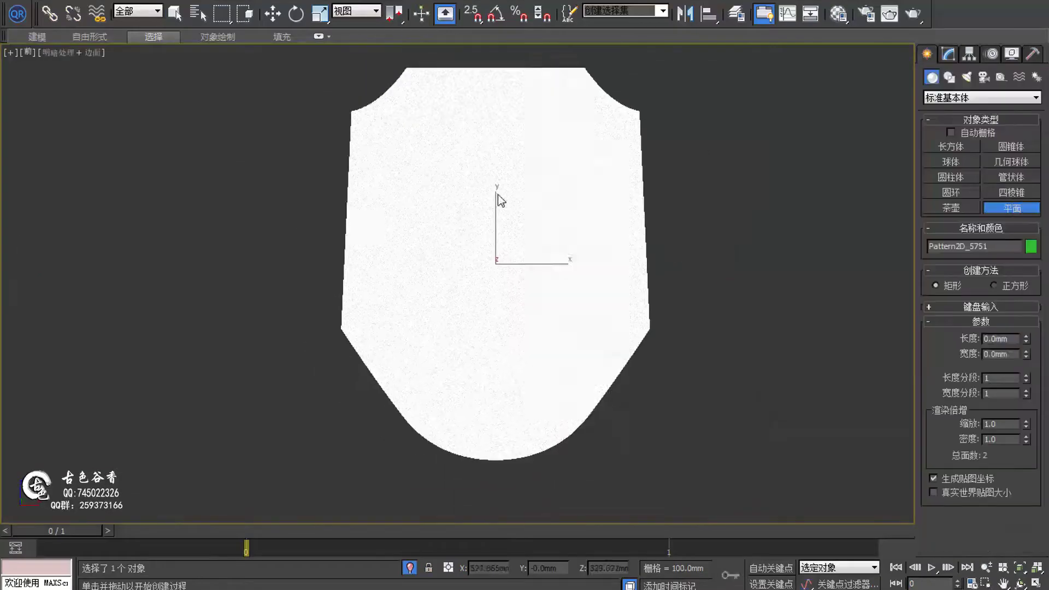
pyautogui.press('Tab')
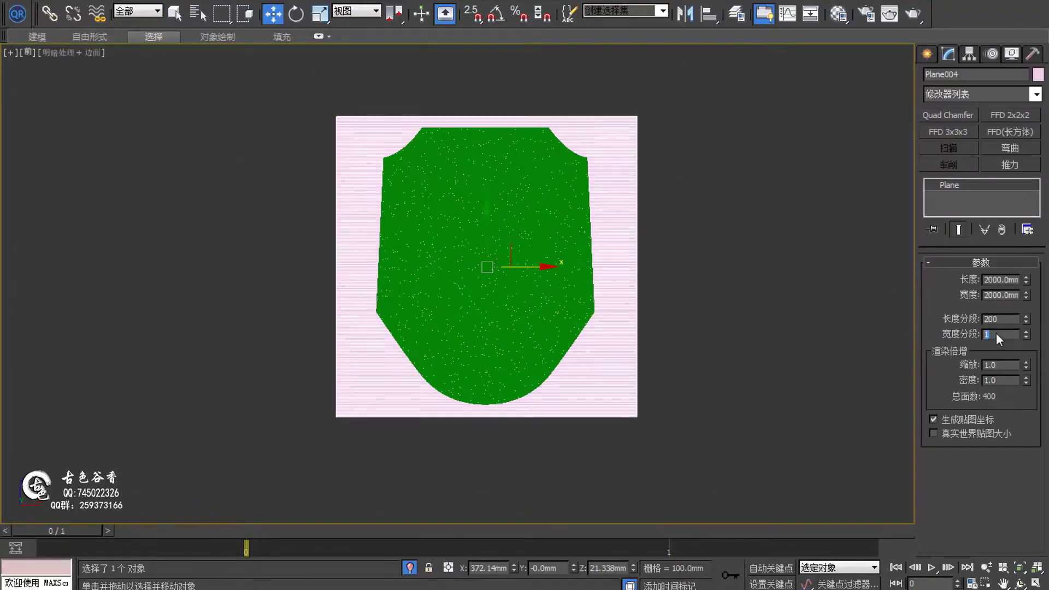
pyautogui.write('100')
pyautogui.press('Tab')
pyautogui.write('100')
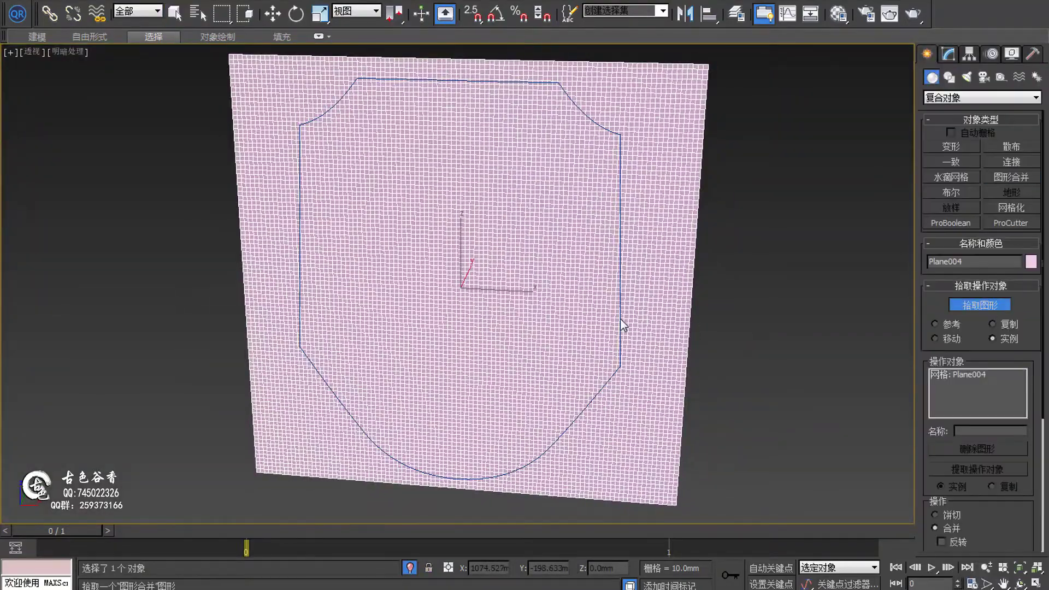
# Step: Merge the panel outline onto the dense plane as a linear shape from the border edges
pyautogui.click(621, 319)
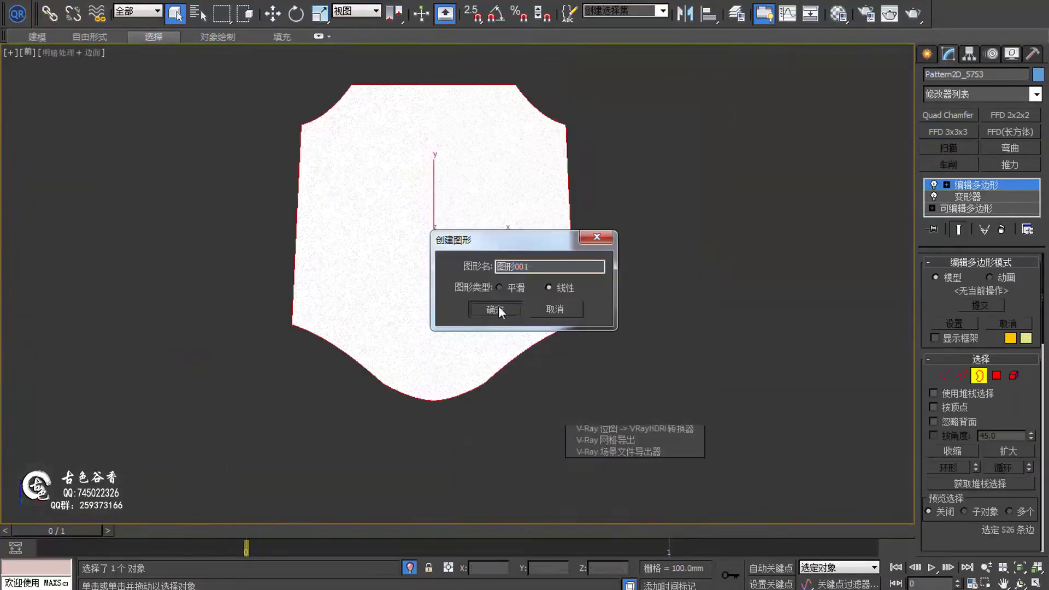
pyautogui.click(499, 309)
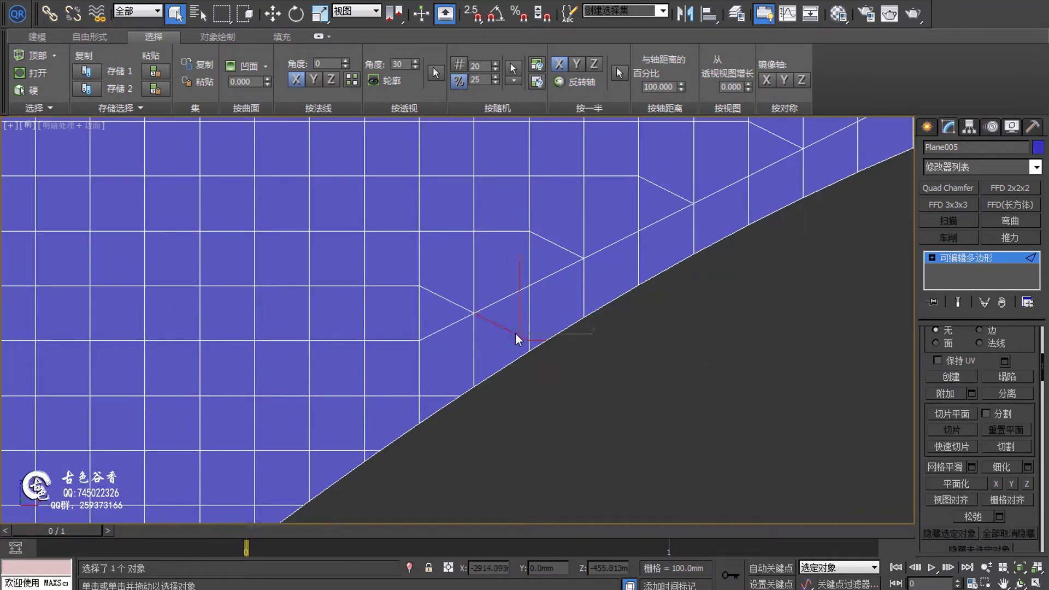
# Step: Inspect the triangulated cells along the cut border and collapse Symmetry into the Editable Poly
pyautogui.moveTo(518, 339); pyautogui.dragTo(473, 308, button='middle')
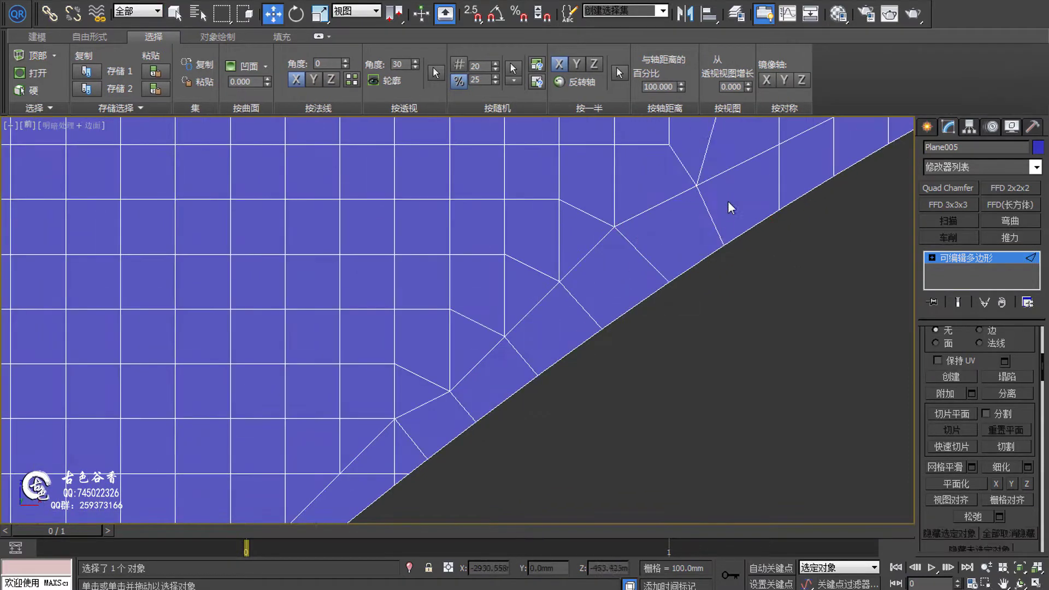
pyautogui.scroll(3, 620, 264)
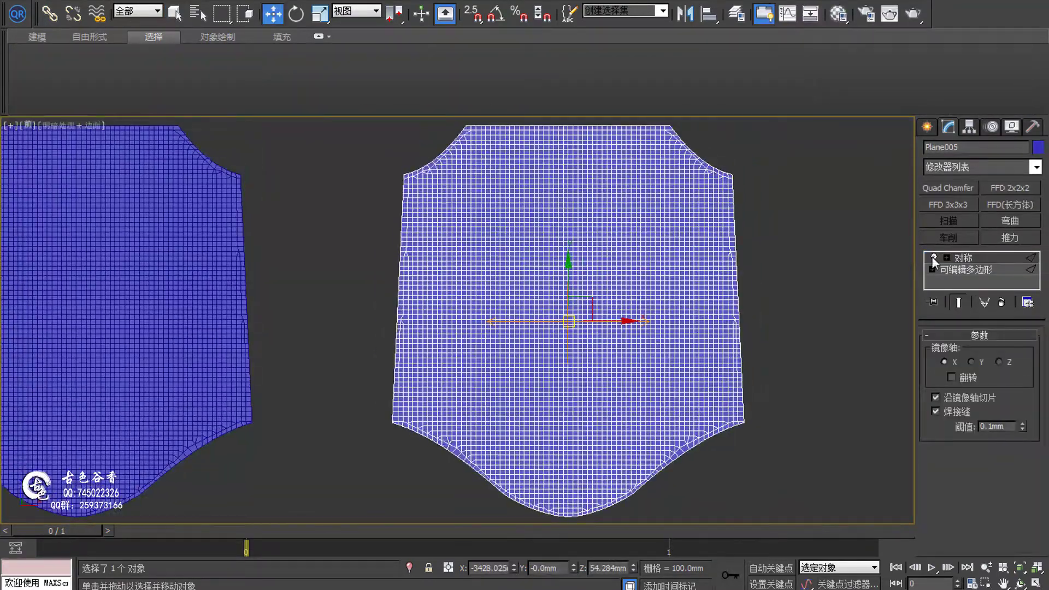
pyautogui.click(932, 257)
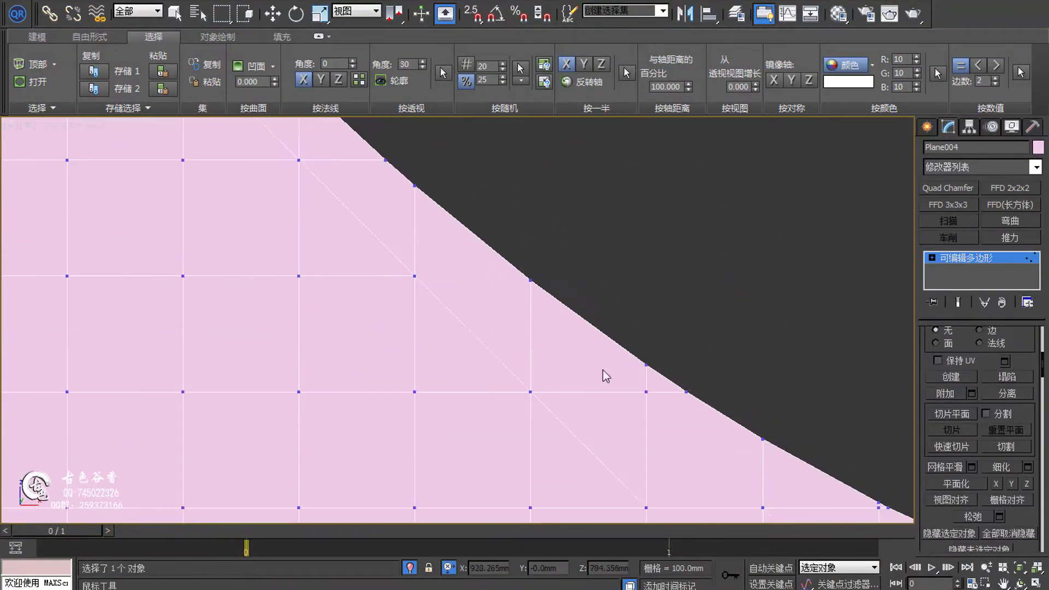
# Step: Frame the panel's curved and diagonal edges with Select and Move active
pyautogui.scroll(3, 600, 361)
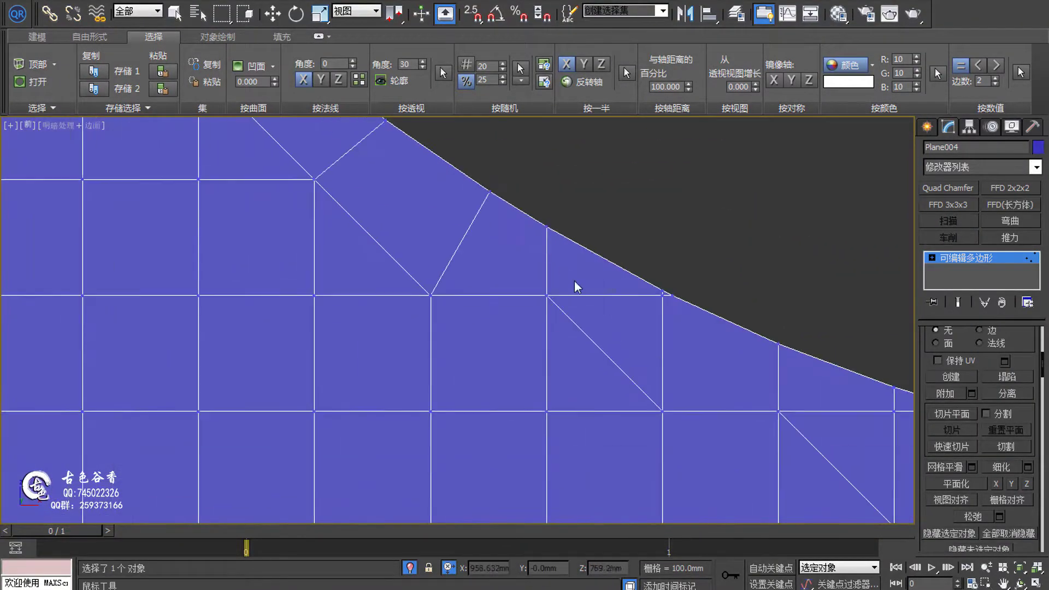
pyautogui.moveTo(632, 304)
pyautogui.mouseDown(button='middle')
pyautogui.moveTo(679, 280)
pyautogui.moveTo(731, 282)
pyautogui.mouseUp(button='middle')
pyautogui.scroll(-2, 731, 283)
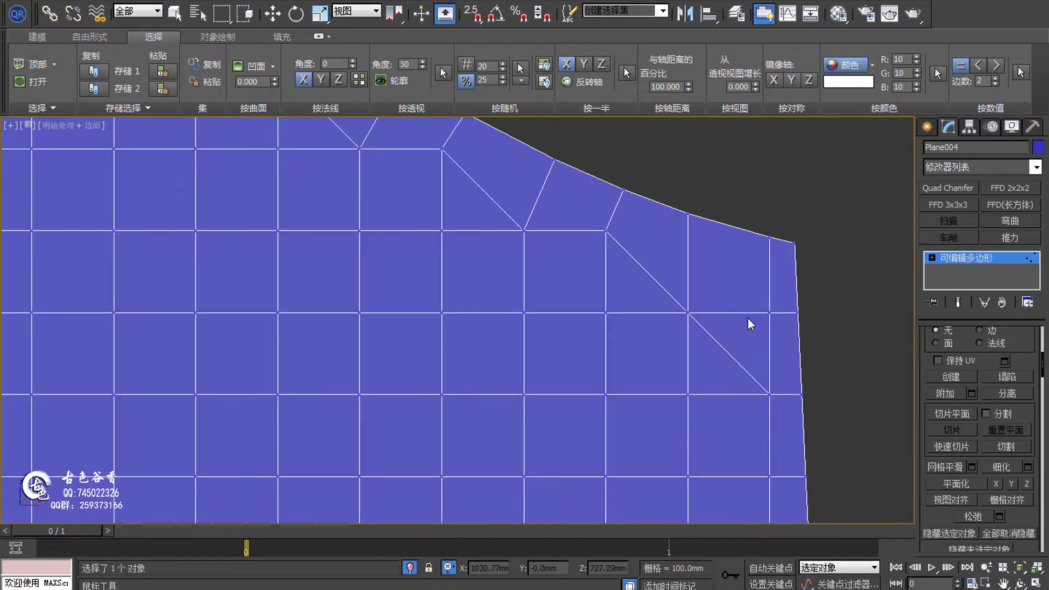
pyautogui.moveTo(750, 321)
pyautogui.mouseDown(button='middle')
pyautogui.moveTo(637, 328)
pyautogui.moveTo(515, 303)
pyautogui.moveTo(522, 272)
pyautogui.moveTo(424, 281)
pyautogui.moveTo(520, 288)
pyautogui.mouseUp(button='middle')
pyautogui.scroll(-2, 564, 253)
pyautogui.press('w')
pyautogui.moveTo(567, 181); pyautogui.dragTo(567, 382, button='middle')
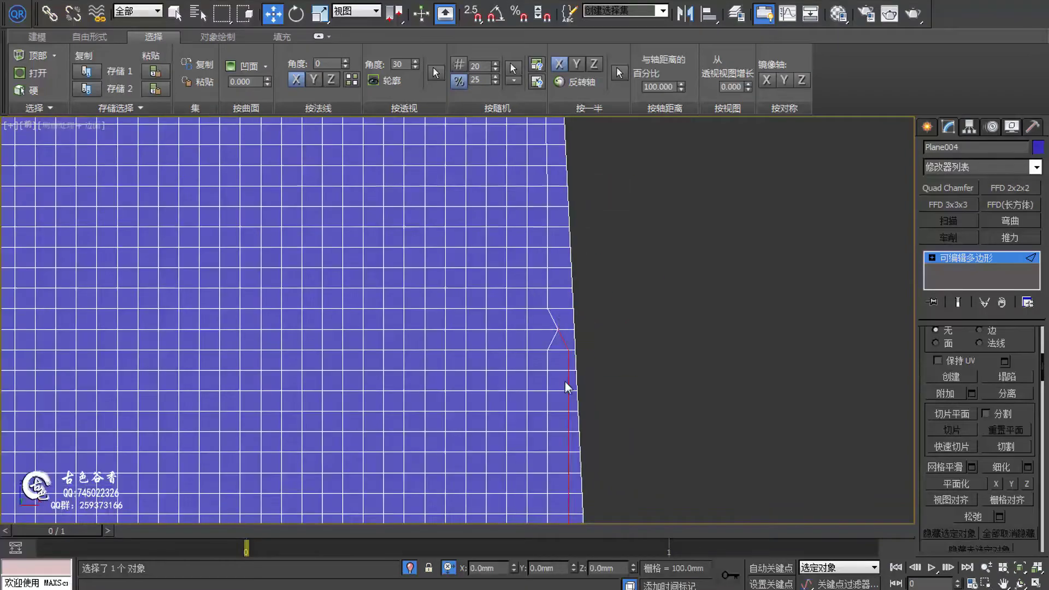
pyautogui.moveTo(573, 280)
pyautogui.mouseDown(button='middle')
pyautogui.moveTo(605, 300)
pyautogui.moveTo(564, 269)
pyautogui.moveTo(628, 229)
pyautogui.moveTo(594, 334)
pyautogui.mouseUp(button='middle')
pyautogui.scroll(3, 604, 300)
# Step: At Vertex level, pull a border vertex to curve the panel's edge
pyautogui.press('1')
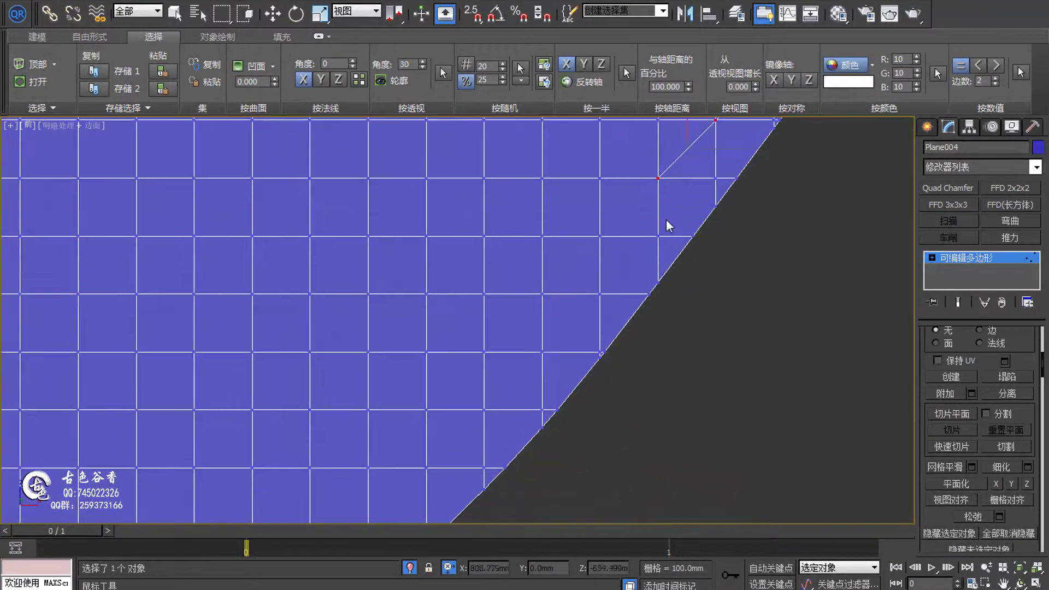
pyautogui.moveTo(594, 334); pyautogui.dragTo(564, 291)
pyautogui.press('2')
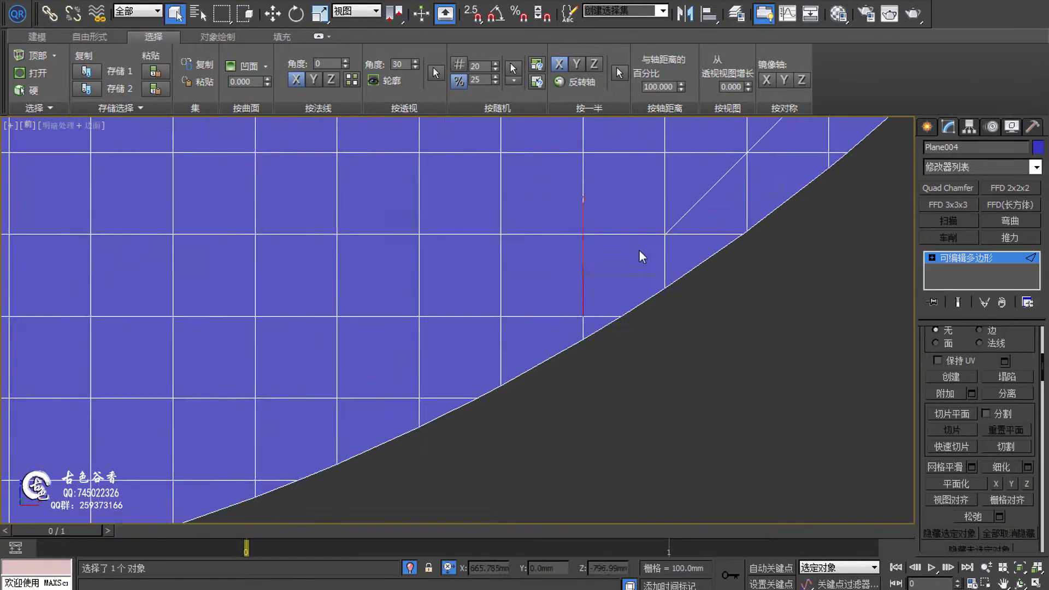
pyautogui.press('1')
pyautogui.moveTo(568, 300)
pyautogui.mouseDown(button='middle')
pyautogui.moveTo(436, 335)
pyautogui.moveTo(686, 246)
pyautogui.moveTo(644, 300)
pyautogui.mouseUp(button='middle')
pyautogui.scroll(2, 397, 350)
pyautogui.moveTo(722, 253)
pyautogui.mouseDown(button='middle')
pyautogui.moveTo(647, 281)
pyautogui.moveTo(738, 159)
pyautogui.moveTo(703, 276)
pyautogui.mouseUp(button='middle')
# Step: Pick a vertex near the edge and work along the diagonal border
pyautogui.click(614, 311)
pyautogui.moveTo(536, 374); pyautogui.dragTo(630, 326, button='middle')
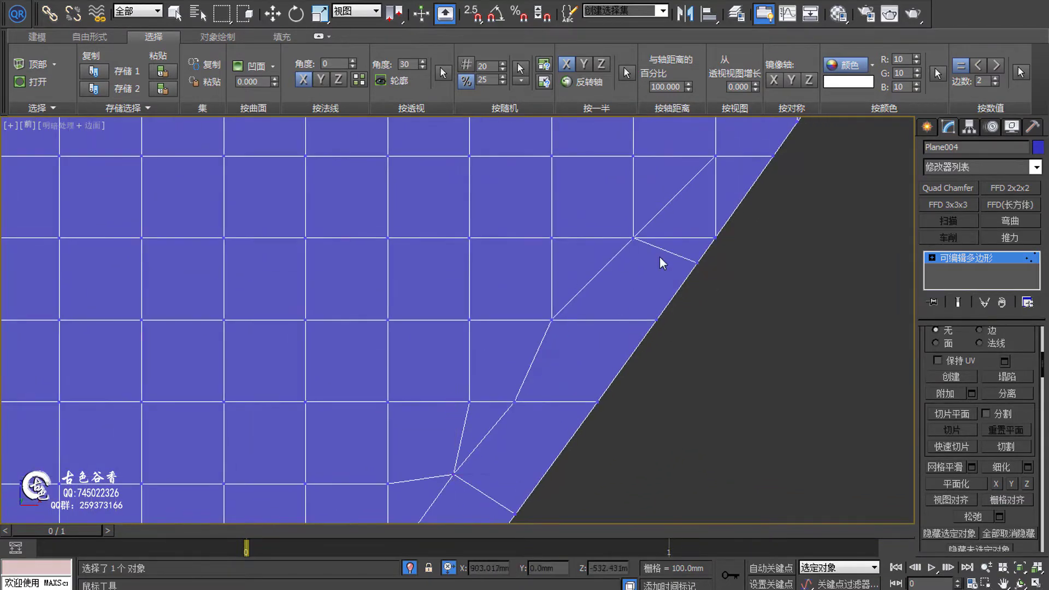
pyautogui.moveTo(651, 206)
pyautogui.mouseDown(button='middle')
pyautogui.moveTo(697, 281)
pyautogui.moveTo(688, 293)
pyautogui.moveTo(699, 315)
pyautogui.mouseUp(button='middle')
pyautogui.scroll(-4, 697, 345)
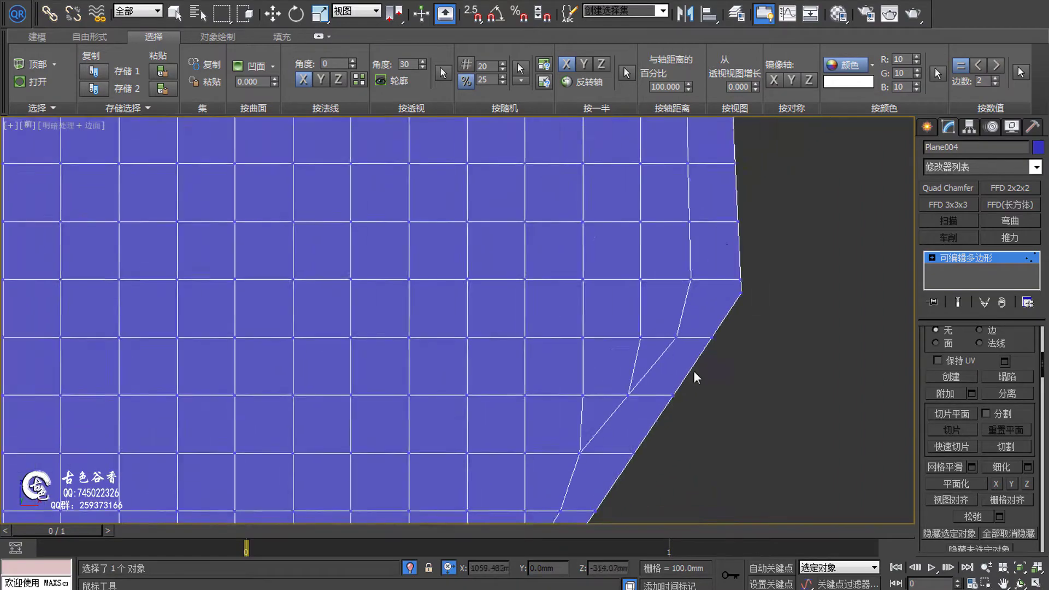
pyautogui.scroll(-5, 650, 366)
pyautogui.scroll(5, 591, 295)
pyautogui.scroll(3, 546, 268)
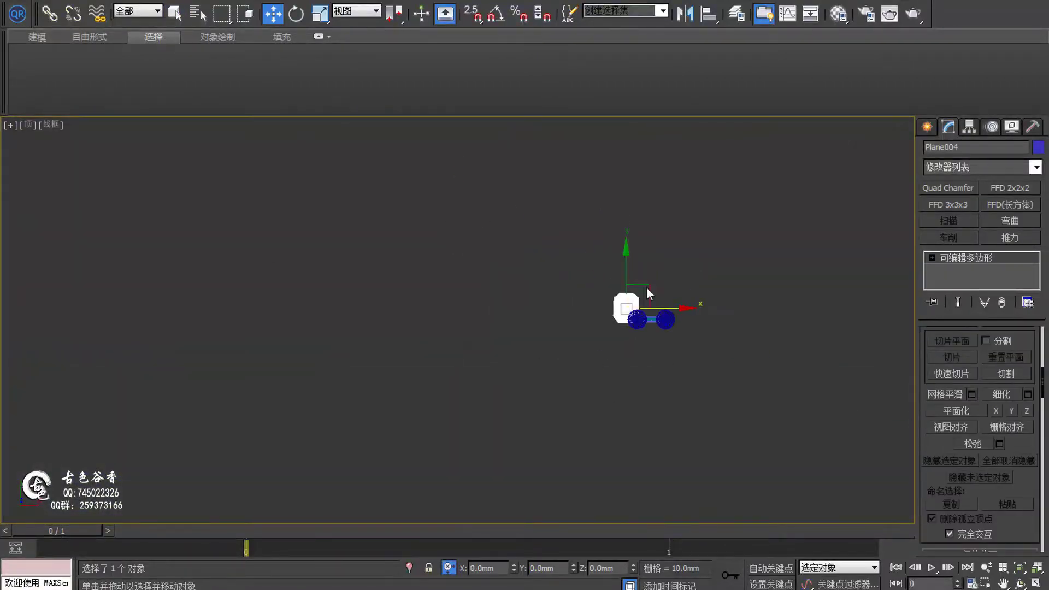
# Step: Select the draped cloth mesh in the Top viewport with Select and Uniform Scale active
pyautogui.scroll(5, 642, 306)
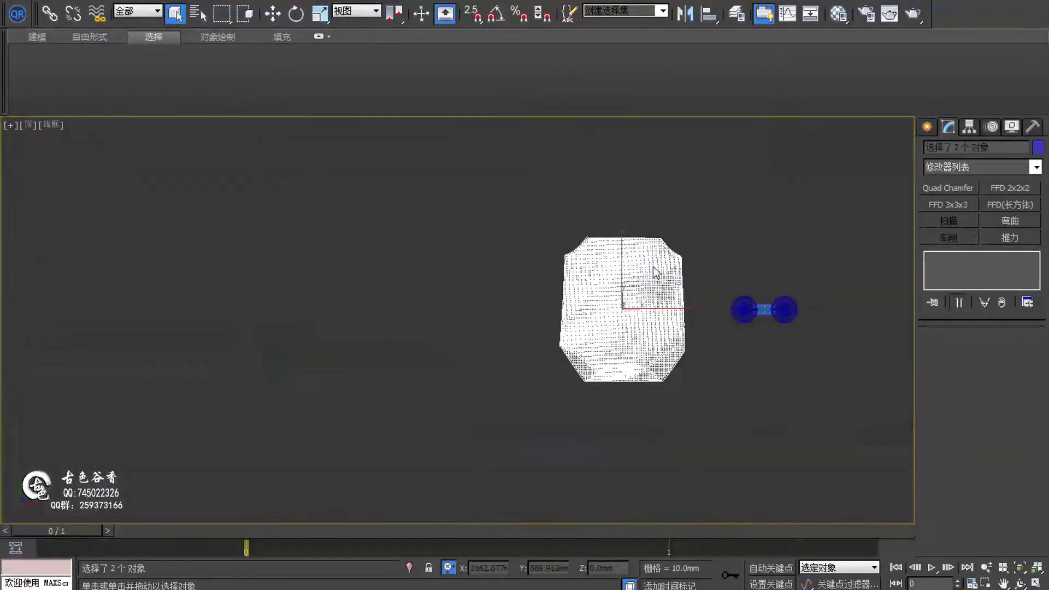
pyautogui.scroll(-3, 537, 314)
pyautogui.click(537, 314)
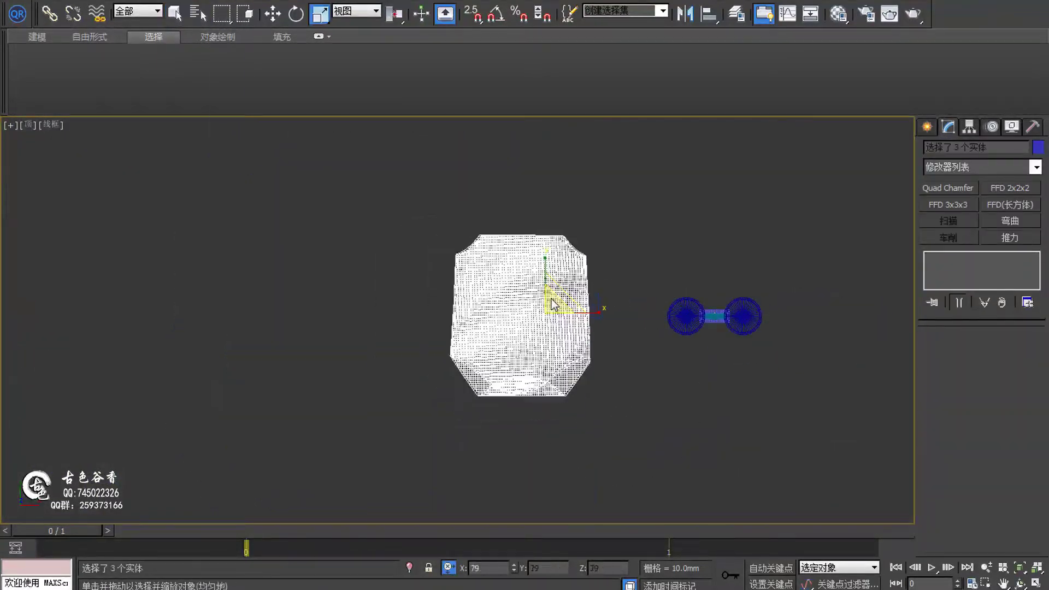
pyautogui.press('r')
pyautogui.scroll(4, 556, 300)
pyautogui.scroll(-3, 470, 331)
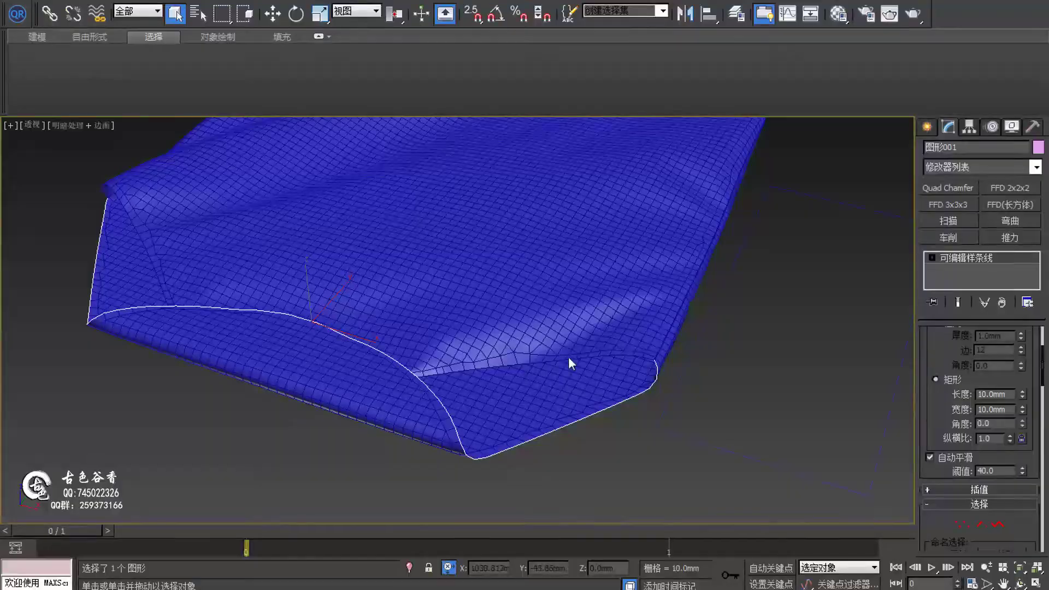
# Step: Select the draped panel mesh Plane005 and frame its hem
pyautogui.click(568, 358)
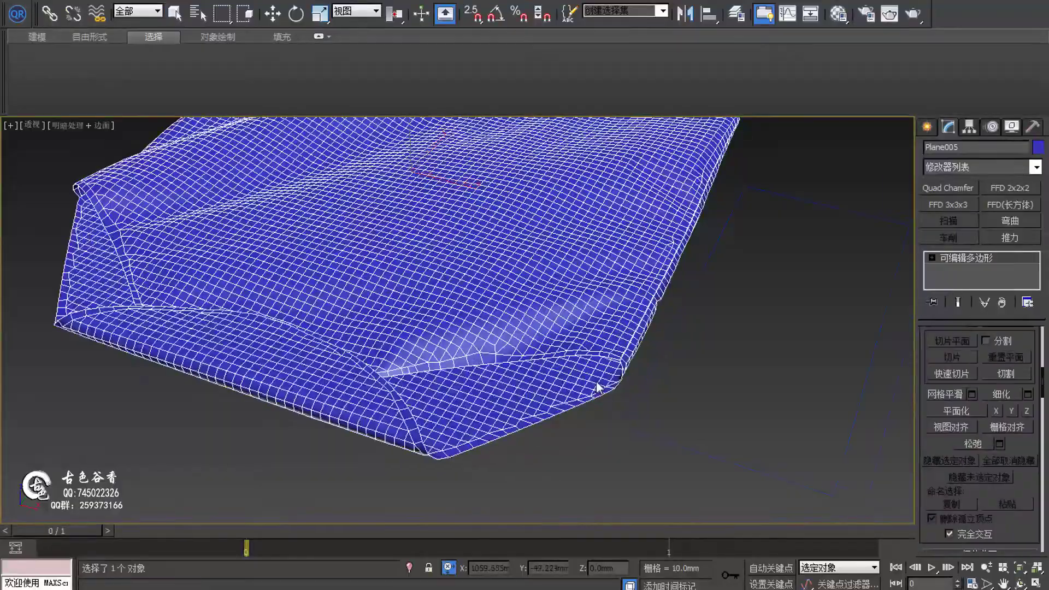
pyautogui.scroll(3, 546, 375)
pyautogui.scroll(-2, 986, 395)
pyautogui.moveTo(491, 328)
pyautogui.keyDown('alt'); pyautogui.mouseDown(button='middle')
pyautogui.moveTo(539, 284)
pyautogui.moveTo(445, 286)
pyautogui.moveTo(569, 262)
pyautogui.moveTo(696, 218)
pyautogui.moveTo(494, 317)
pyautogui.moveTo(498, 270)
pyautogui.mouseUp(button='middle'); pyautogui.keyUp('alt')
pyautogui.scroll(10, 493, 317)
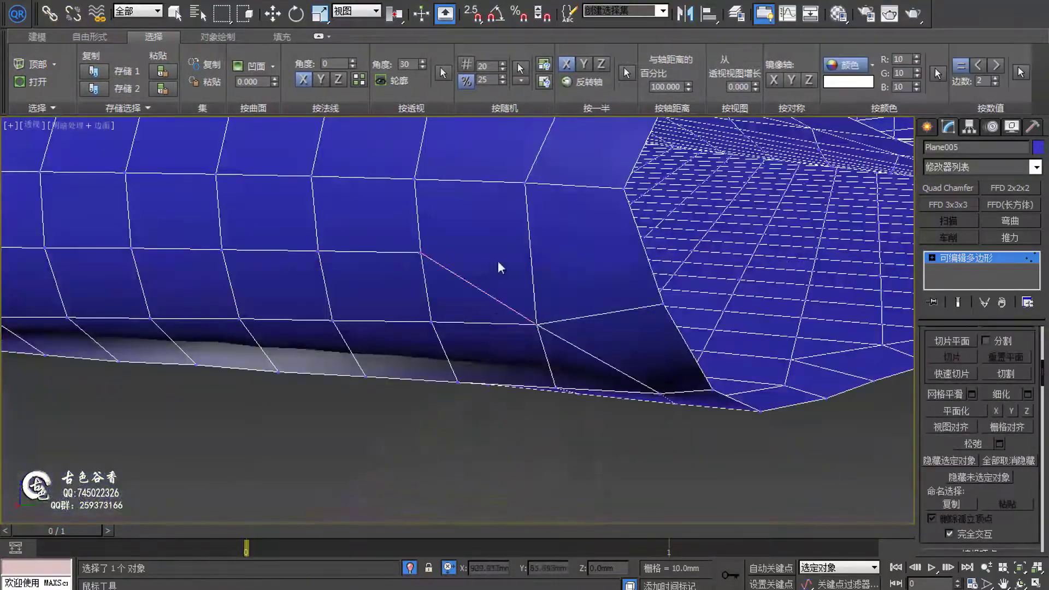
pyautogui.scroll(-8, 449, 276)
pyautogui.scroll(8, 583, 263)
# Step: Tidy stray hem vertices at Vertex level, then move to Border level
pyautogui.press('1')
pyautogui.moveTo(583, 263)
pyautogui.keyDown('alt'); pyautogui.mouseDown(button='middle')
pyautogui.moveTo(536, 277)
pyautogui.moveTo(613, 380)
pyautogui.moveTo(579, 281)
pyautogui.moveTo(586, 329)
pyautogui.moveTo(410, 300)
pyautogui.moveTo(399, 370)
pyautogui.mouseUp(button='middle'); pyautogui.keyUp('alt')
pyautogui.press('w')
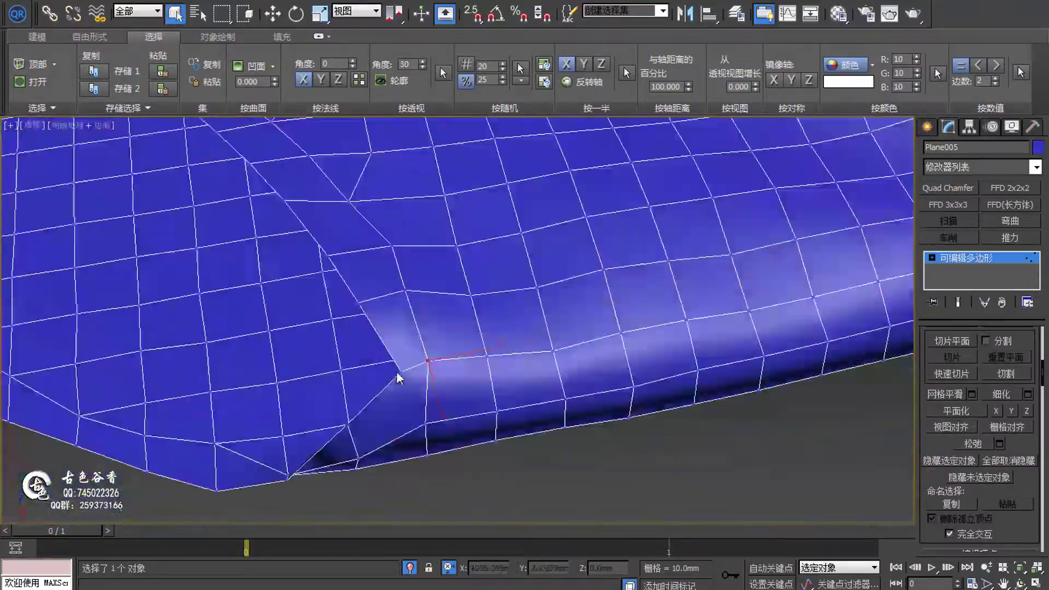
pyautogui.scroll(-5, 433, 399)
pyautogui.scroll(8, 597, 372)
pyautogui.press('q')
pyautogui.scroll(-5, 606, 361)
pyautogui.moveTo(625, 340)
pyautogui.keyDown('alt'); pyautogui.mouseDown(button='middle')
pyautogui.moveTo(414, 368)
pyautogui.moveTo(633, 323)
pyautogui.mouseUp(button='middle'); pyautogui.keyUp('alt')
pyautogui.press('3')
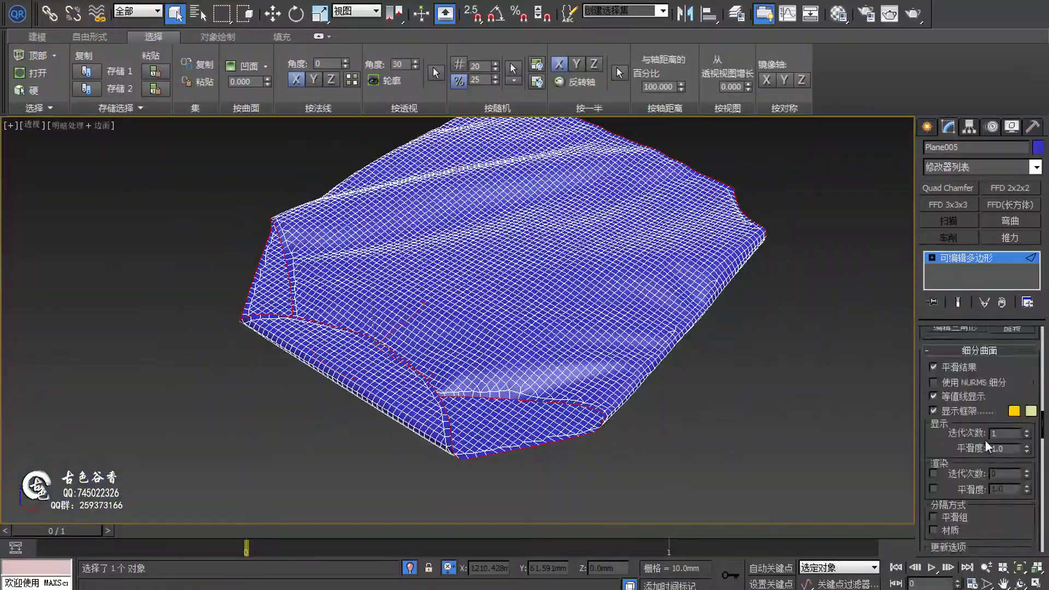
# Step: Select all border elements and orbit around the fabric mesh
pyautogui.hotkey('ctrl', 'a')
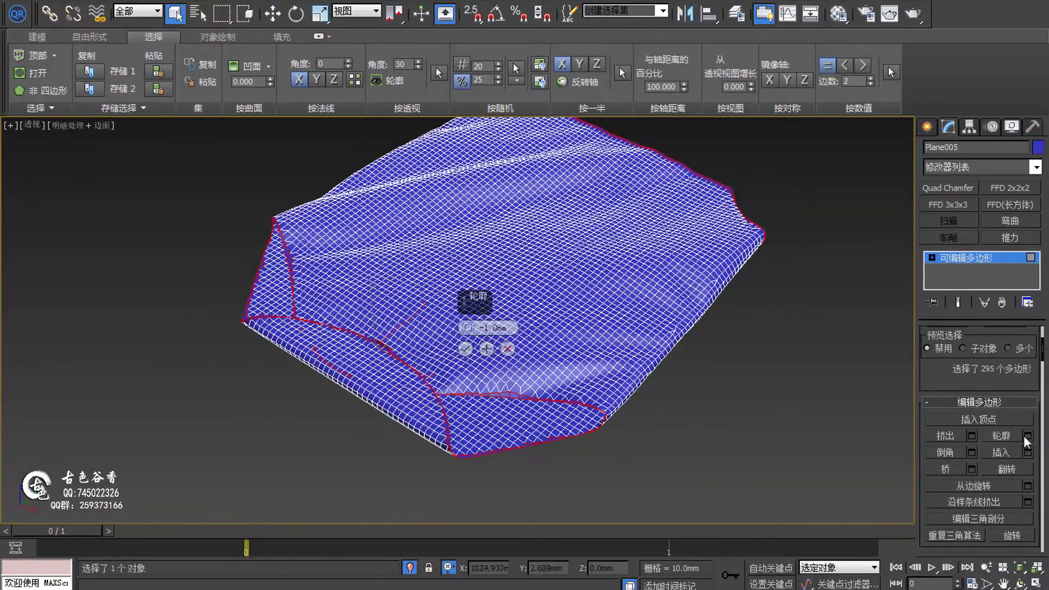
pyautogui.scroll(5, 469, 327)
pyautogui.scroll(3, 470, 327)
pyautogui.scroll(-5, 435, 345)
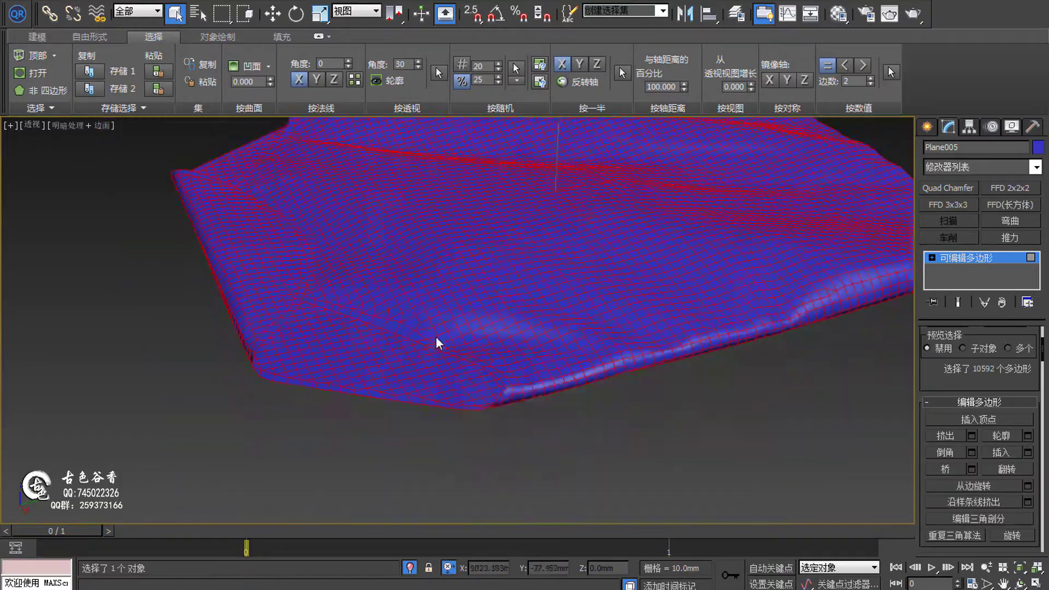
pyautogui.keyDown('alt'); pyautogui.moveTo(436, 344); pyautogui.dragTo(382, 273, button='middle'); pyautogui.keyUp('alt')
pyautogui.press('F3')
pyautogui.scroll(8, 257, 477)
pyautogui.scroll(-3, 256, 477)
# Step: Set a 100 mm soft-selection falloff and drag edges to even out the fabric
pyautogui.scroll(-5, 1007, 407)
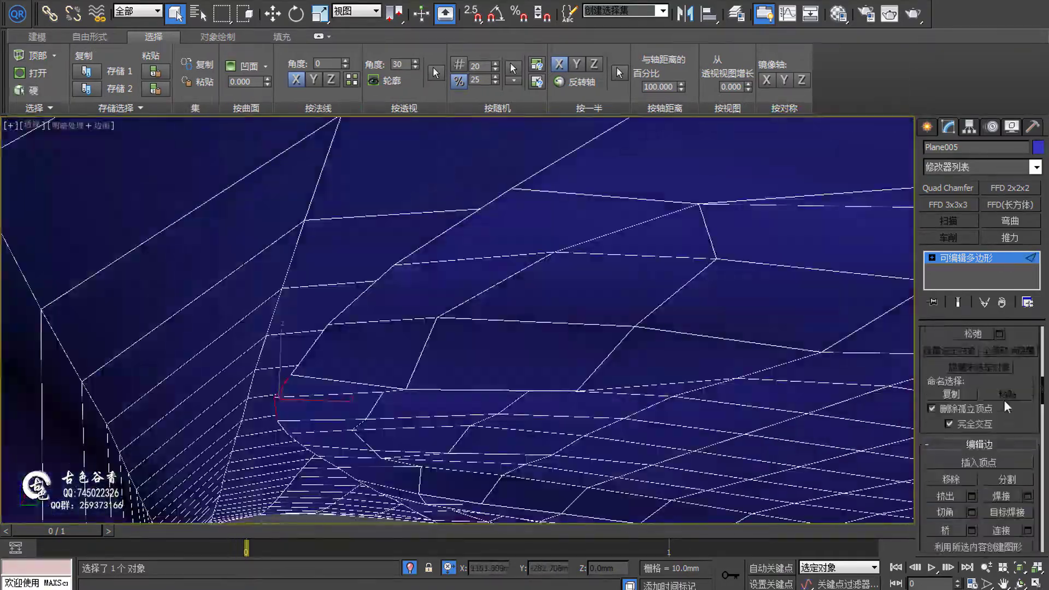
pyautogui.write('100')
pyautogui.press('Tab')
pyautogui.scroll(-5, 403, 274)
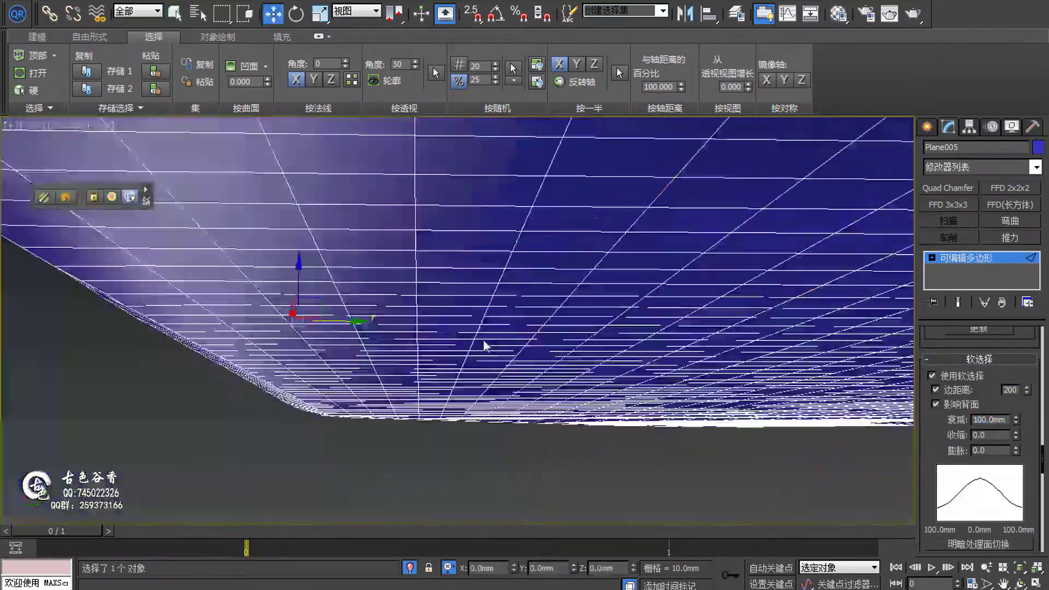
pyautogui.keyDown('alt'); pyautogui.moveTo(485, 347); pyautogui.dragTo(855, 423, button='middle'); pyautogui.keyUp('alt')
pyautogui.press('F3')
pyautogui.write('100')
pyautogui.moveTo(546, 328)
pyautogui.keyDown('alt'); pyautogui.mouseDown(button='middle')
pyautogui.moveTo(501, 332)
pyautogui.moveTo(604, 346)
pyautogui.moveTo(492, 273)
pyautogui.mouseUp(button='middle'); pyautogui.keyUp('alt')
pyautogui.press('q')
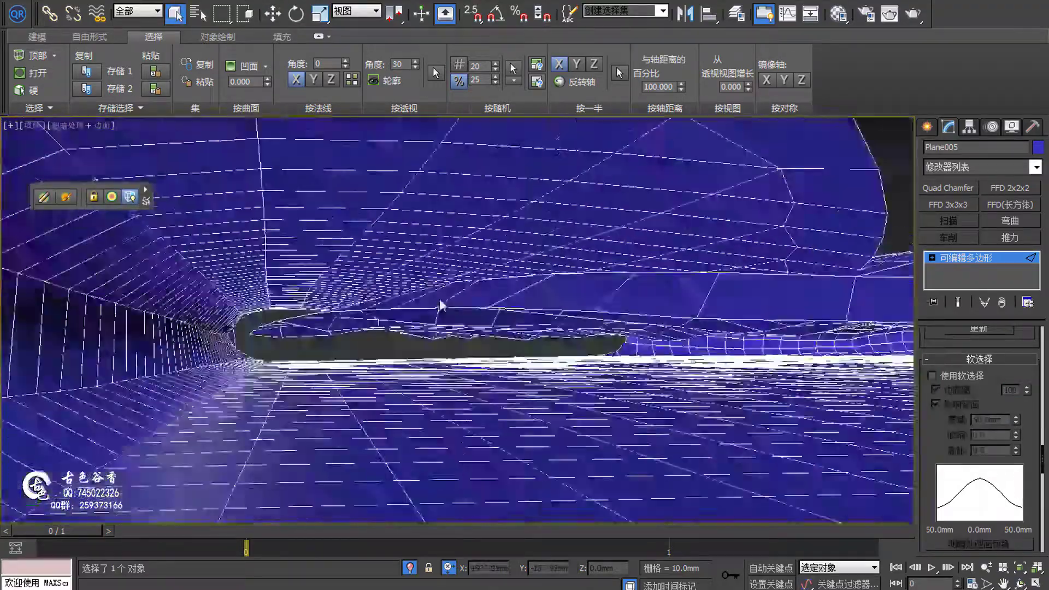
pyautogui.scroll(-5, 491, 273)
# Step: Select all polygons, switch to Edge level and turn on Soft Selection
pyautogui.press('4')
pyautogui.hotkey('ctrl', 'a')
pyautogui.scroll(3, 432, 335)
pyautogui.press('2')
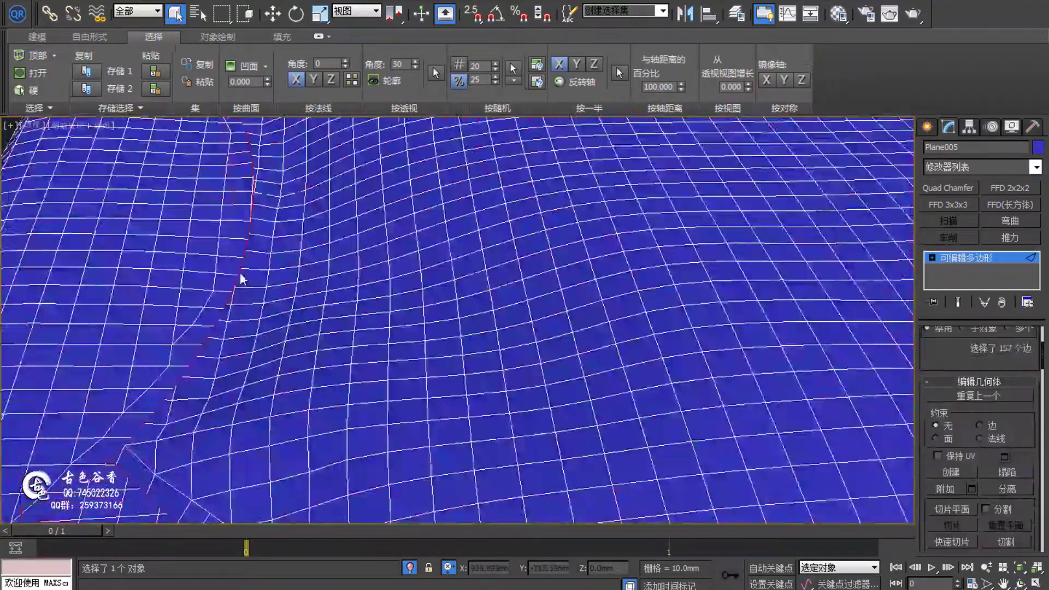
pyautogui.scroll(5, 377, 260)
pyautogui.keyDown('alt'); pyautogui.moveTo(377, 260); pyautogui.dragTo(297, 253, button='middle'); pyautogui.keyUp('alt')
pyautogui.scroll(3, 402, 265)
pyautogui.scroll(-5, 402, 265)
pyautogui.keyDown('alt'); pyautogui.moveTo(401, 265); pyautogui.dragTo(353, 270, button='middle'); pyautogui.keyUp('alt')
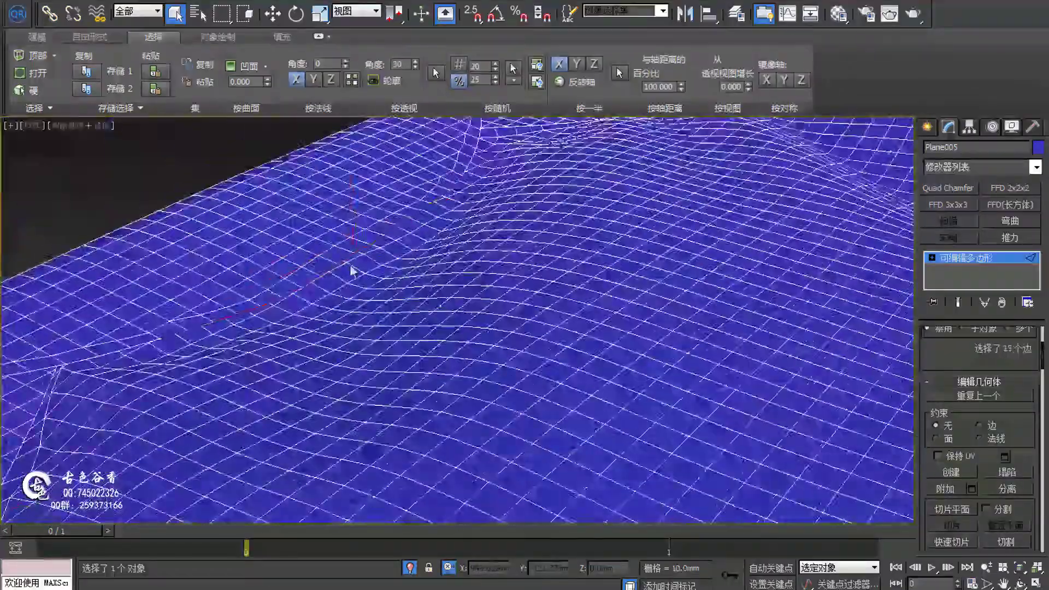
pyautogui.scroll(-5, 957, 432)
pyautogui.click(932, 408)
pyautogui.keyDown('alt'); pyautogui.moveTo(856, 444); pyautogui.dragTo(820, 437, button='middle'); pyautogui.keyUp('alt')
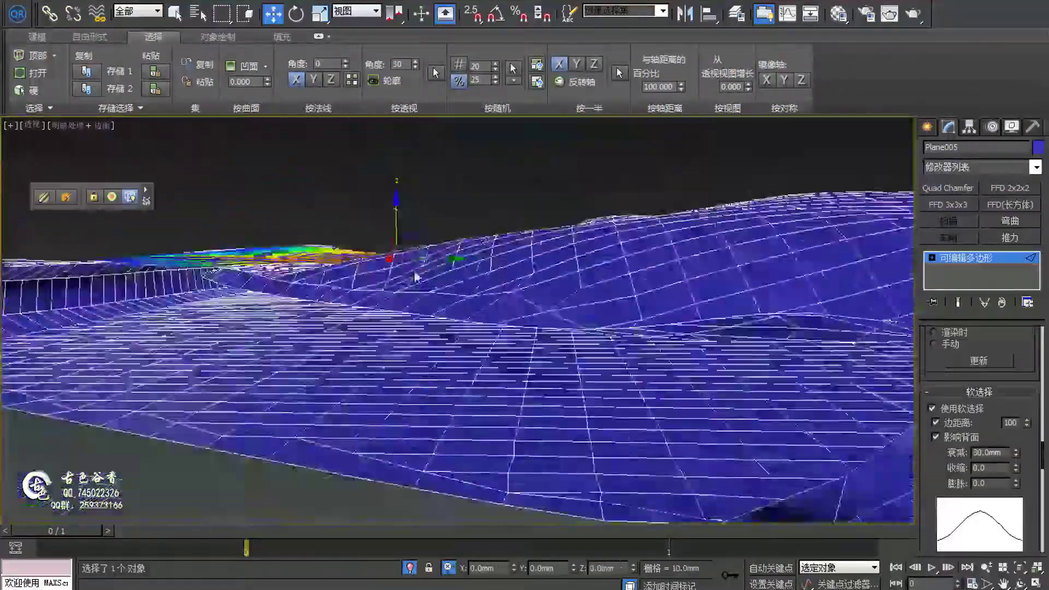
pyautogui.scroll(-5, 546, 328)
# Step: Outline all fabric polygons to pull in the outer edge
pyautogui.press('4')
pyautogui.hotkey('ctrl', 'a')
pyautogui.press('w')
pyautogui.click(1028, 443)
pyautogui.scroll(5, 438, 331)
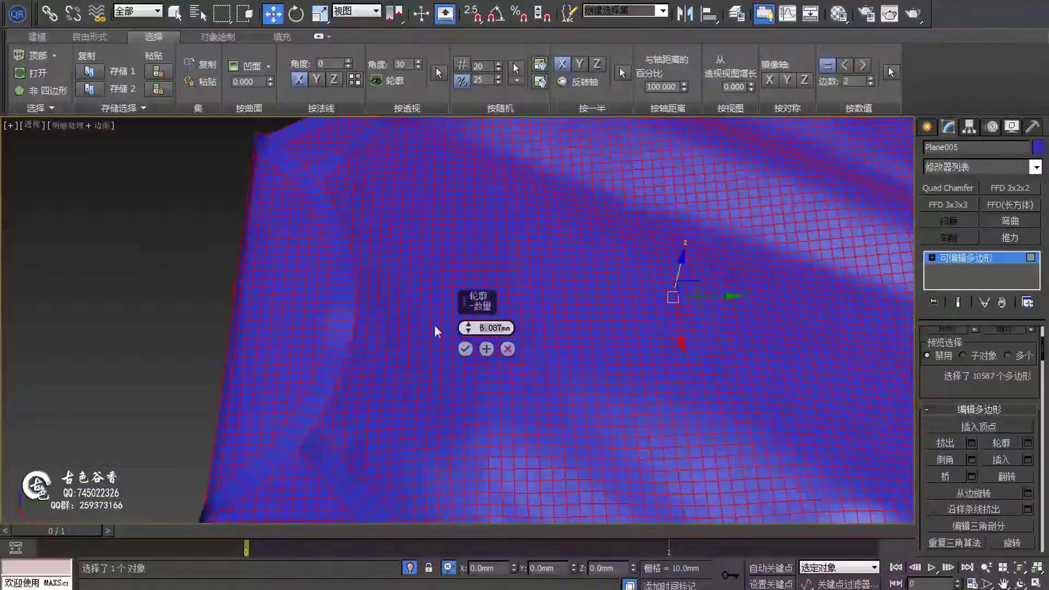
pyautogui.moveTo(438, 330)
pyautogui.keyDown('alt'); pyautogui.mouseDown(button='middle')
pyautogui.moveTo(285, 281)
pyautogui.moveTo(258, 367)
pyautogui.moveTo(499, 358)
pyautogui.moveTo(383, 383)
pyautogui.moveTo(431, 363)
pyautogui.mouseUp(button='middle'); pyautogui.keyUp('alt')
pyautogui.click(507, 349)
# Step: Set the soft-selection falloff to 50 mm at Edge level
pyautogui.press('2')
pyautogui.scroll(5, 304, 401)
pyautogui.scroll(-5, 303, 401)
pyautogui.write('50')
pyautogui.press('Return')
pyautogui.scroll(5, 497, 362)
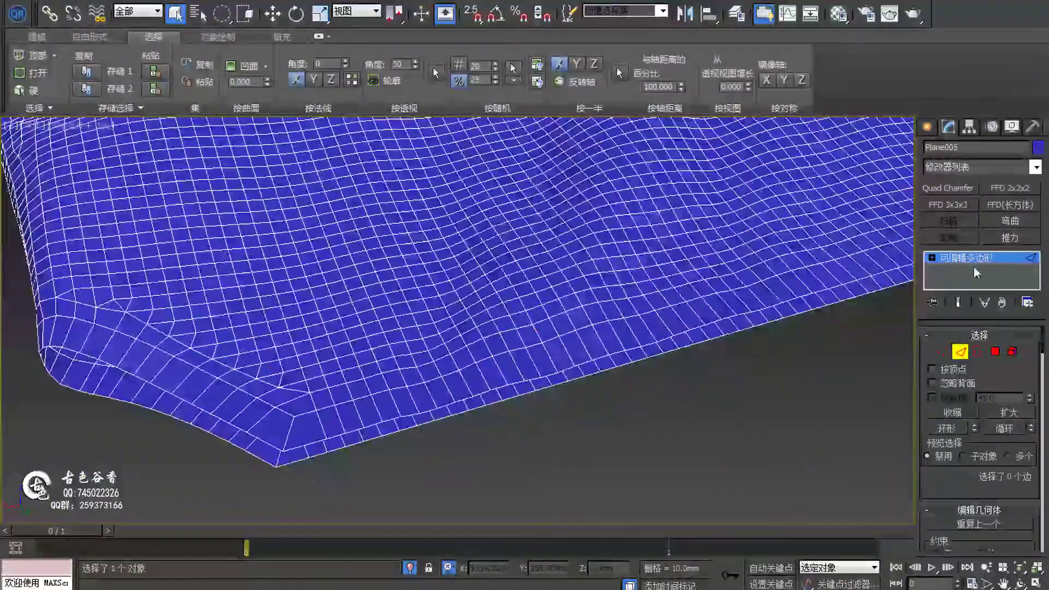
# Step: Switch to Border mode to select the romper's open outer border
pyautogui.press('3')
pyautogui.click(334, 442)
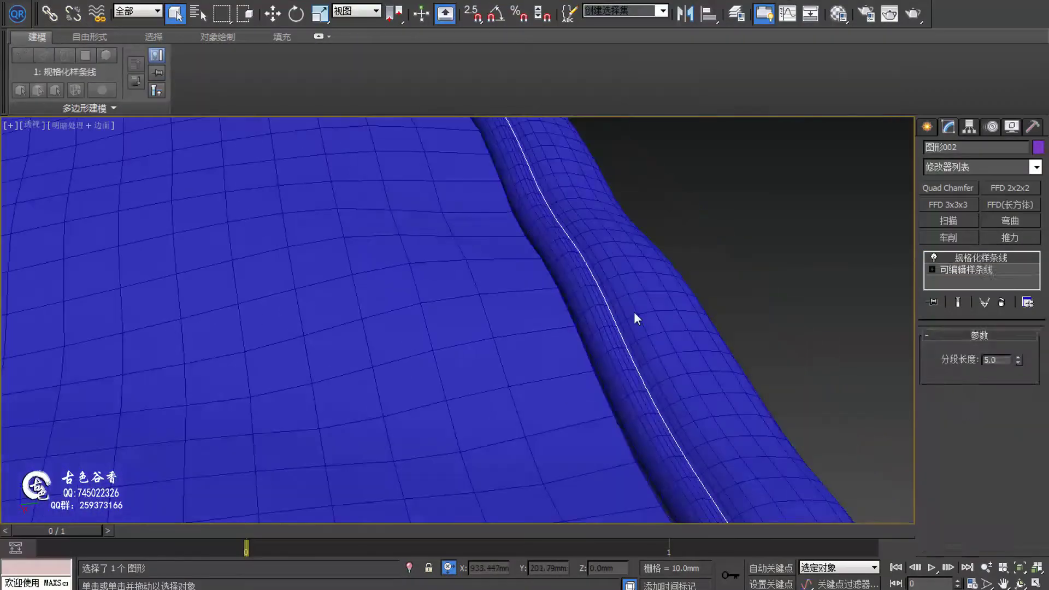
# Step: Bring up the stitch spline's context menu for converting it to Editable Poly
pyautogui.rightClick(601, 295)
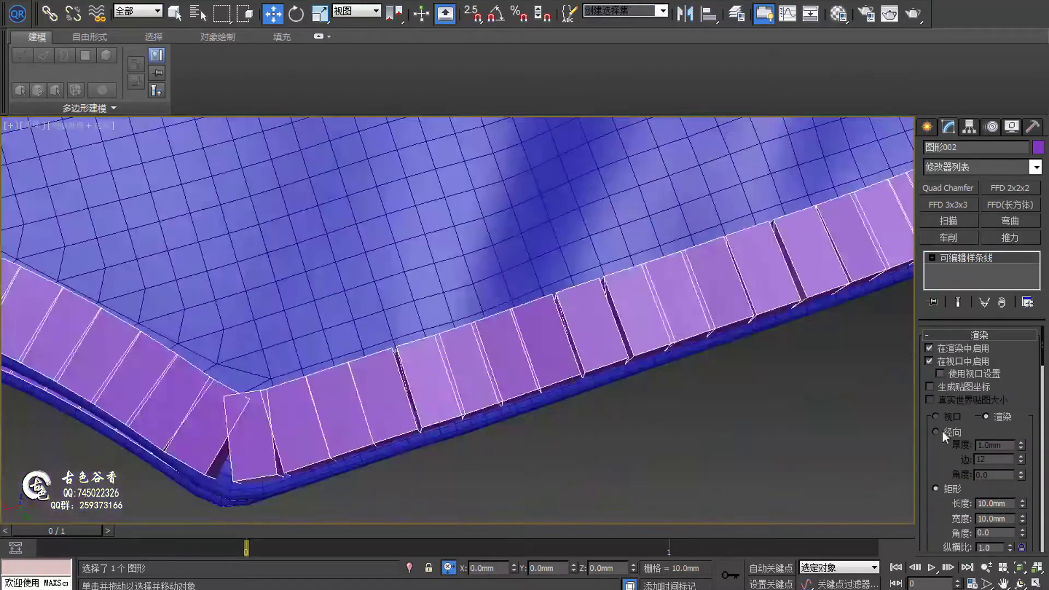
pyautogui.scroll(5, 696, 330)
pyautogui.scroll(5, 611, 326)
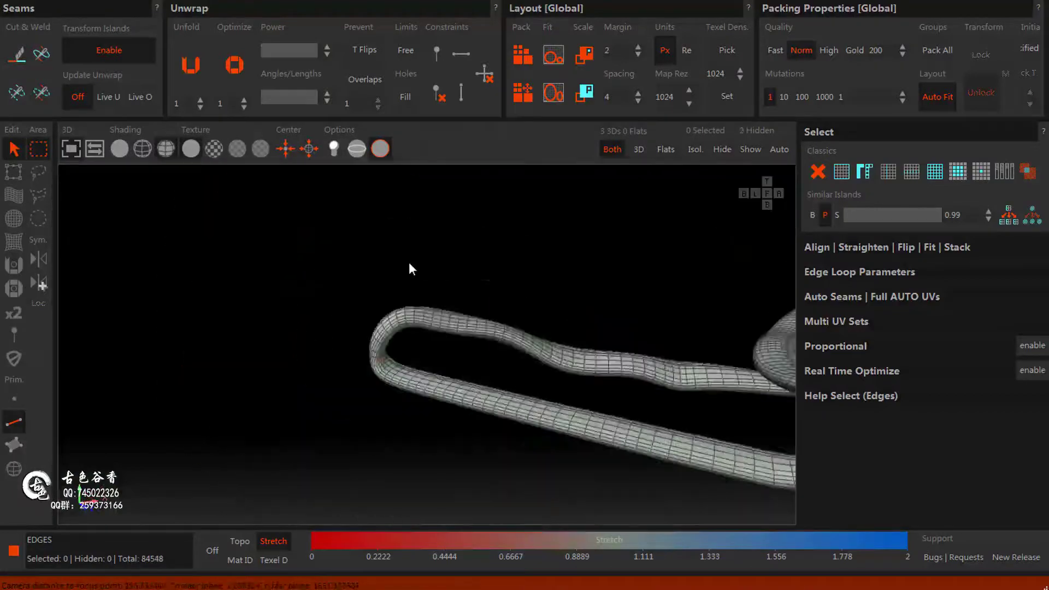
# Step: Pick a seam edge on the imported trim tube in RizomUV
pyautogui.click(538, 338)
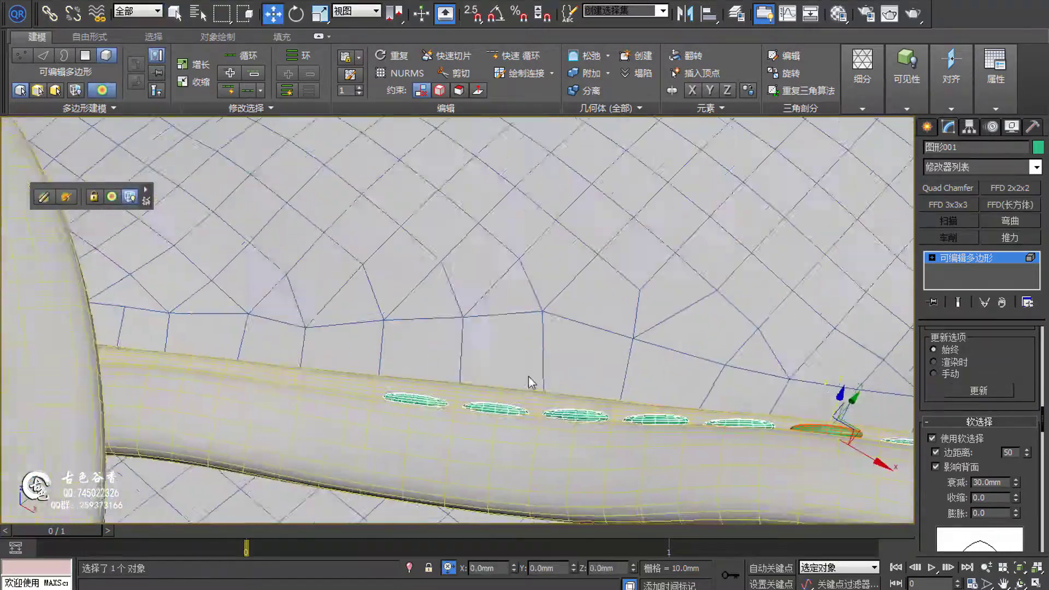
# Step: Zoom out on the stitched trim strips and clear the selection
pyautogui.scroll(-3, 268, 386)
pyautogui.scroll(-3, 486, 402)
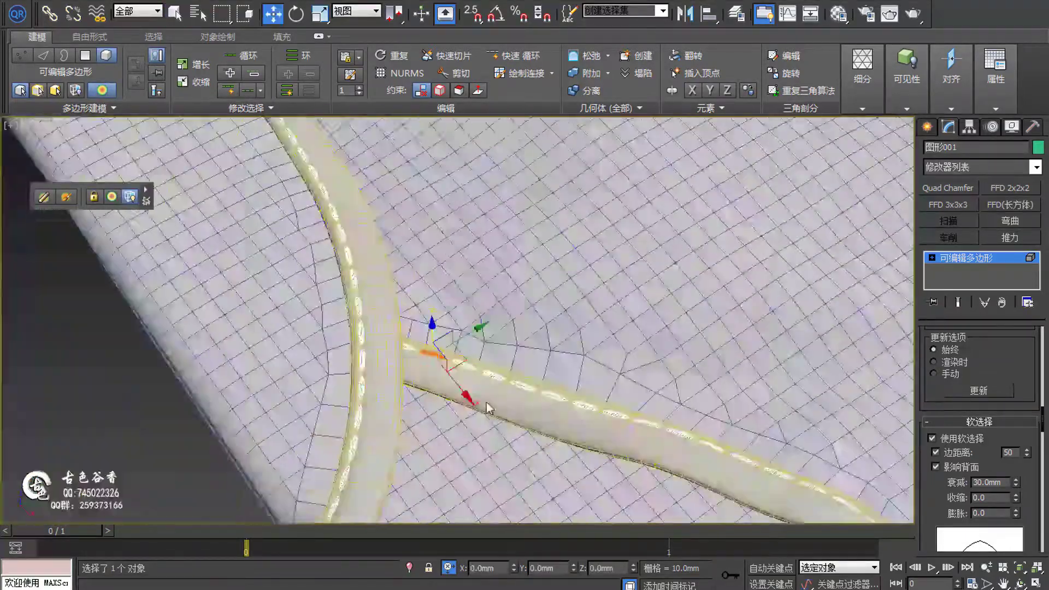
pyautogui.scroll(-5, 791, 366)
pyautogui.click(792, 366)
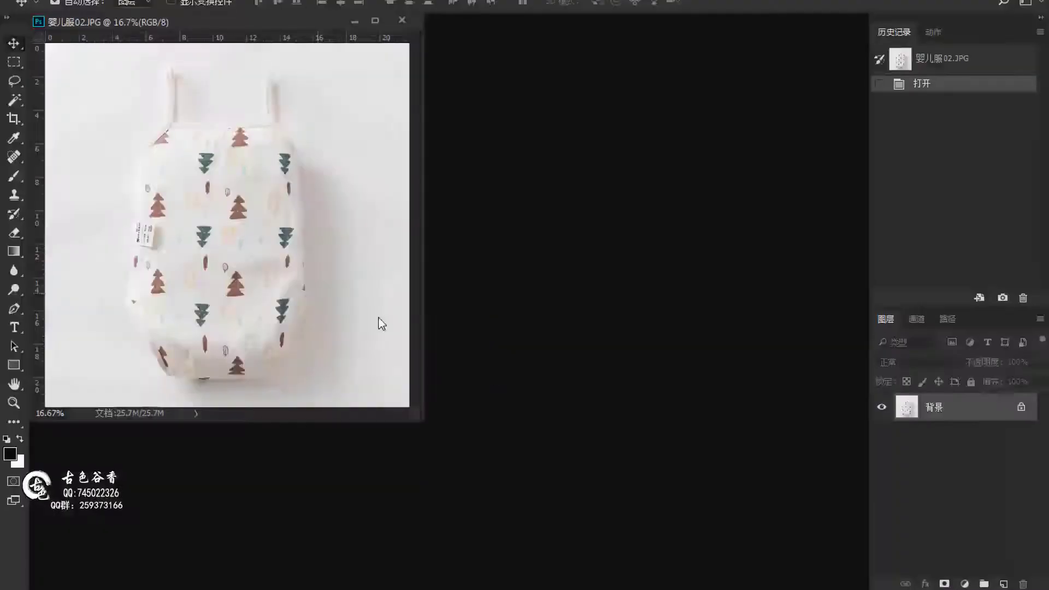
# Step: Zoom in and crop the photo to a rectangle of the tree print
pyautogui.hotkey('ctrl', '+')
pyautogui.hotkey('ctrl', '+')
pyautogui.hotkey('ctrl', '+')
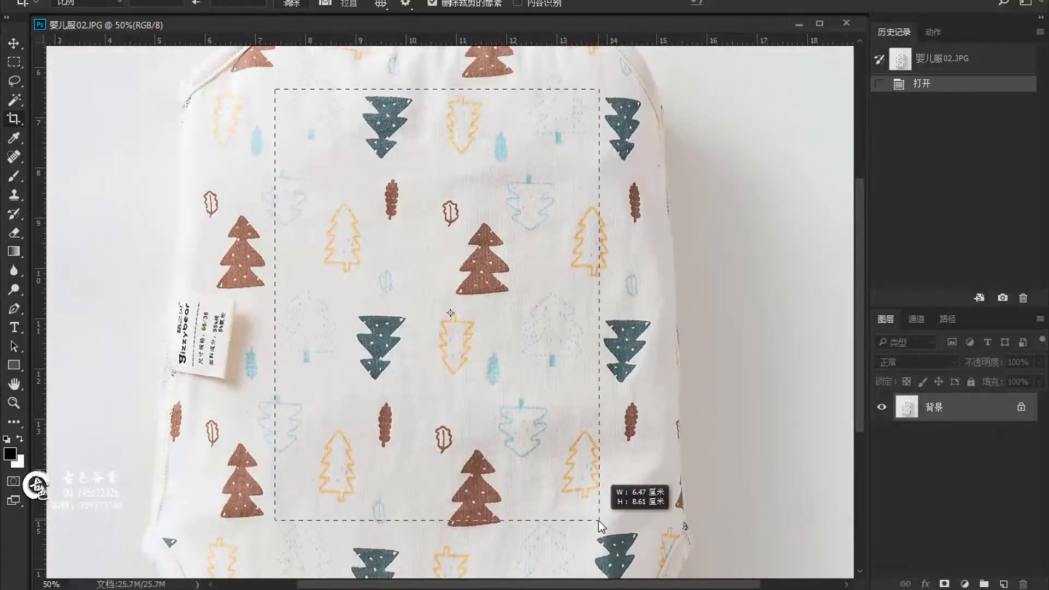
pyautogui.moveTo(275, 304); pyautogui.dragTo(318, 290)
pyautogui.moveTo(452, 520); pyautogui.dragTo(452, 538)
pyautogui.press('Return')
# Step: Copy the print to a new layer, straighten it and resize the image to 1000
pyautogui.hotkey('ctrl', 'j')
pyautogui.hotkey('ctrl', 't')
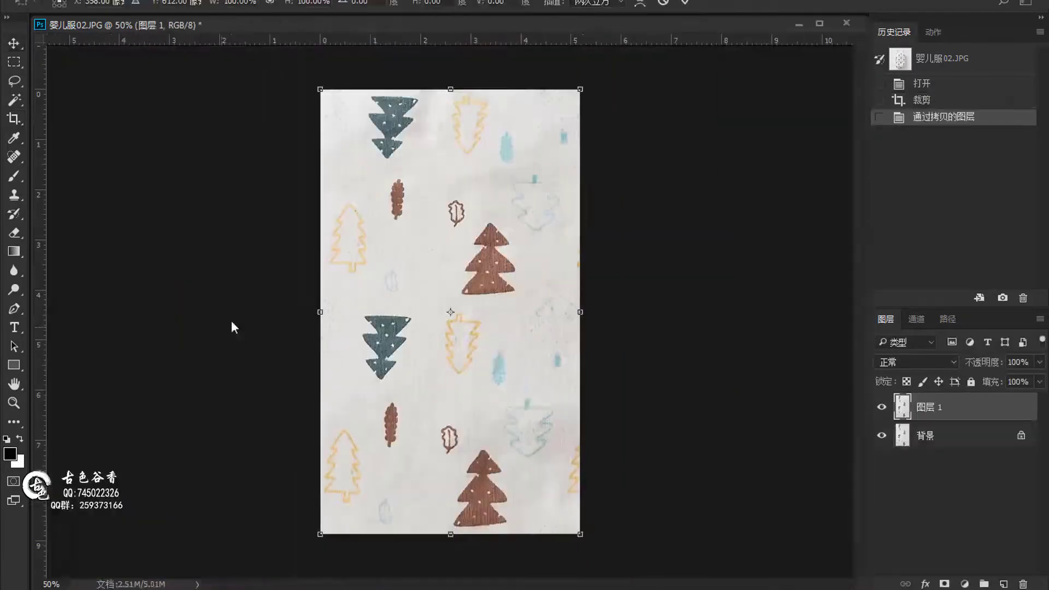
pyautogui.keyDown('ctrl'); pyautogui.moveTo(580, 534); pyautogui.dragTo(580, 544); pyautogui.keyUp('ctrl')
pyautogui.press('c')
pyautogui.press('Return')
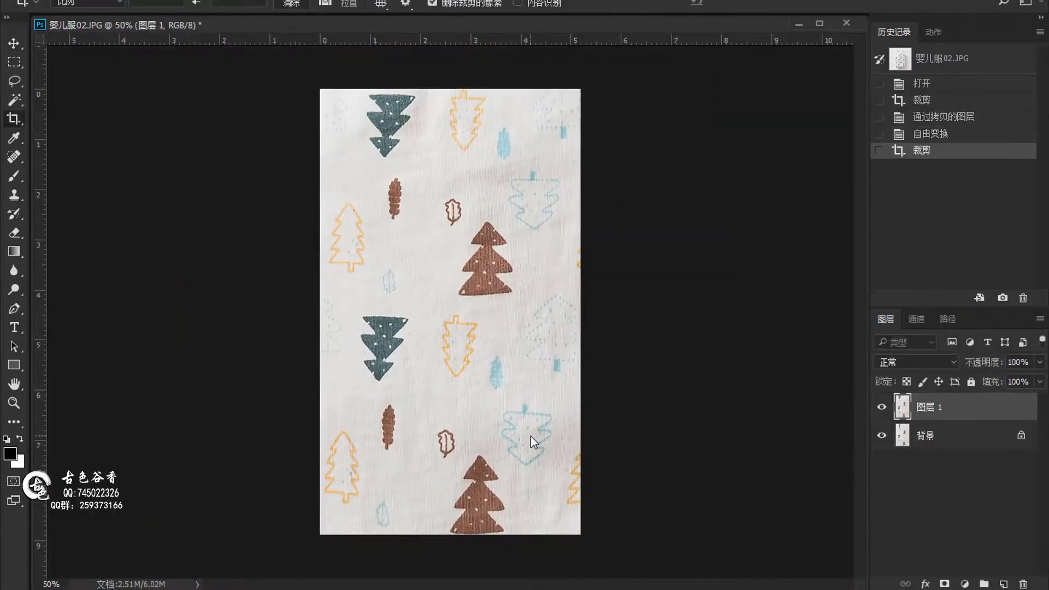
pyautogui.hotkey('ctrl', 'alt', 'i')
pyautogui.write('1000')
pyautogui.press('Return')
# Step: Widen the canvas, place a duplicate print beside the original and merge them
pyautogui.hotkey('ctrl', 'alt', 'c')
pyautogui.moveTo(520, 95); pyautogui.dragTo(762, 65)
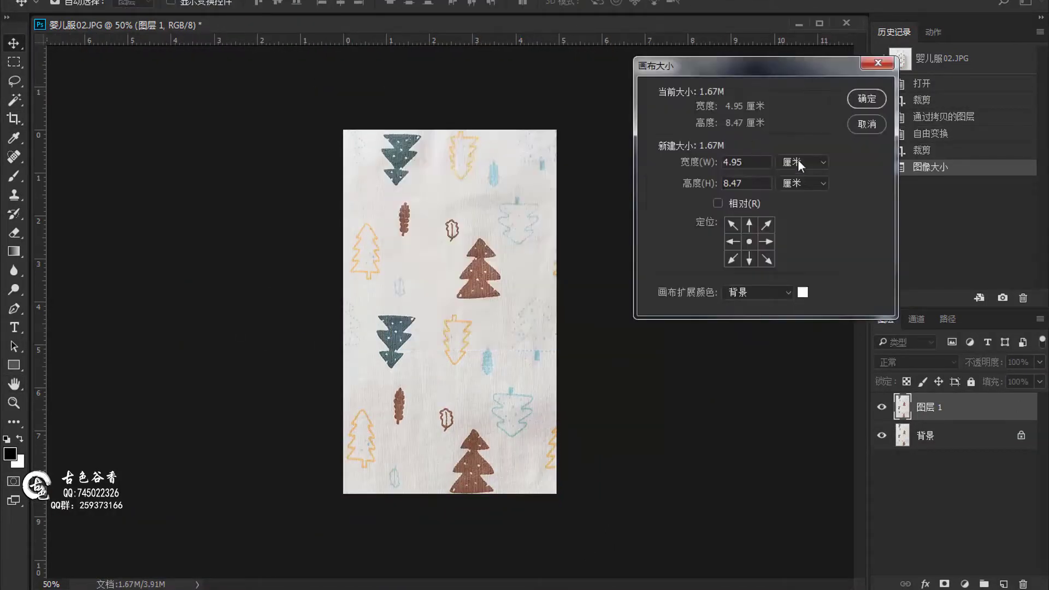
pyautogui.press('Return')
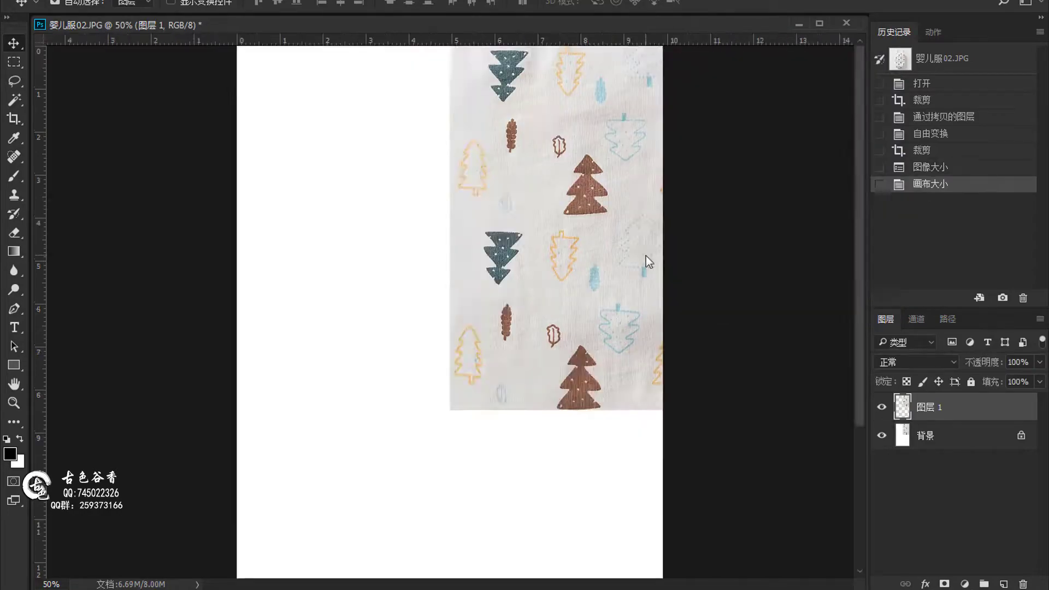
pyautogui.hotkey('ctrl', 'j')
pyautogui.moveTo(646, 256); pyautogui.dragTo(432, 255)
pyautogui.hotkey('ctrl', 'e')
# Step: Clone-stamp away the seam and flatten the layers into one
pyautogui.keyDown('alt'); pyautogui.scroll(5, 391, 255); pyautogui.keyUp('alt')
pyautogui.press('s')
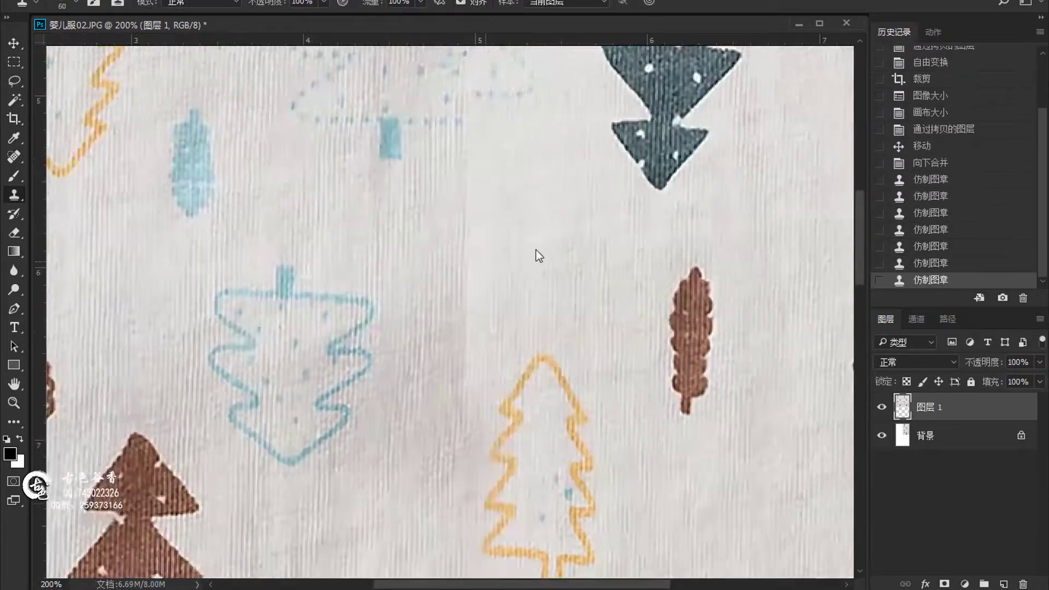
pyautogui.scroll(-5, 463, 169)
pyautogui.scroll(3, 506, 276)
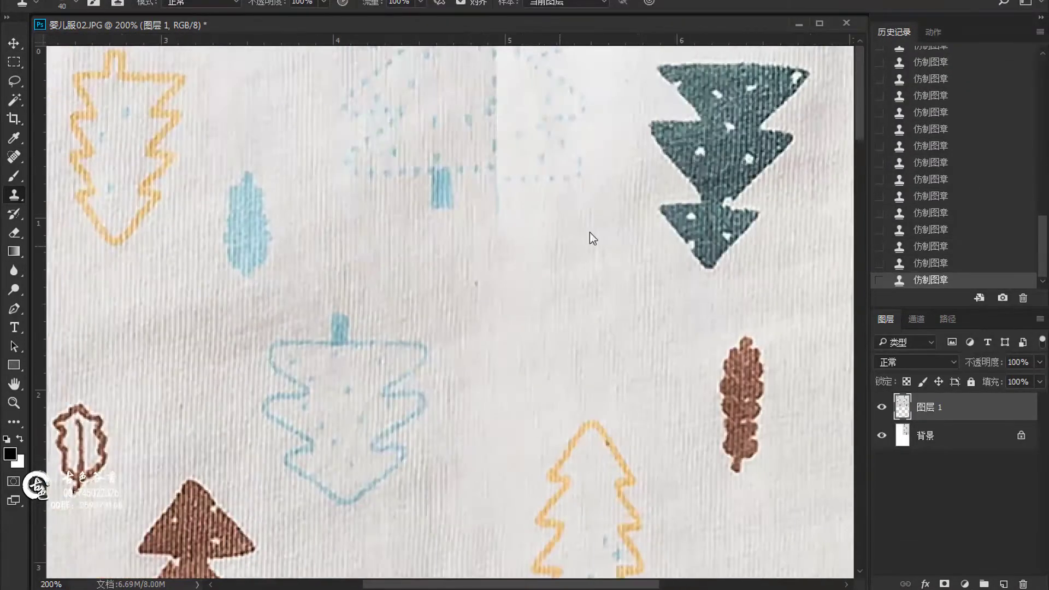
pyautogui.keyDown('alt'); pyautogui.scroll(-2, 470, 148); pyautogui.keyUp('alt')
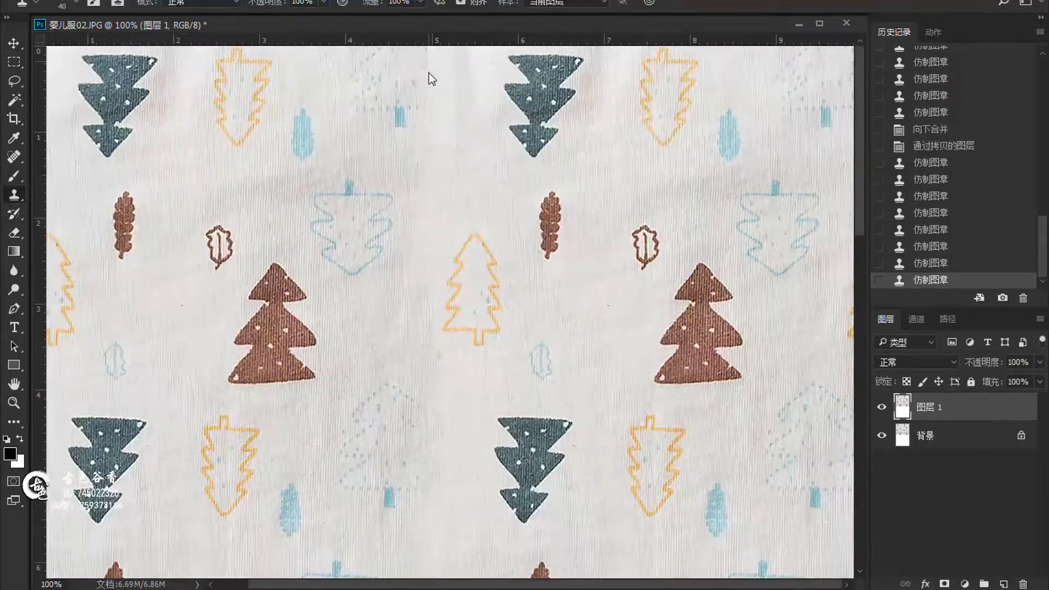
pyautogui.click(929, 263)
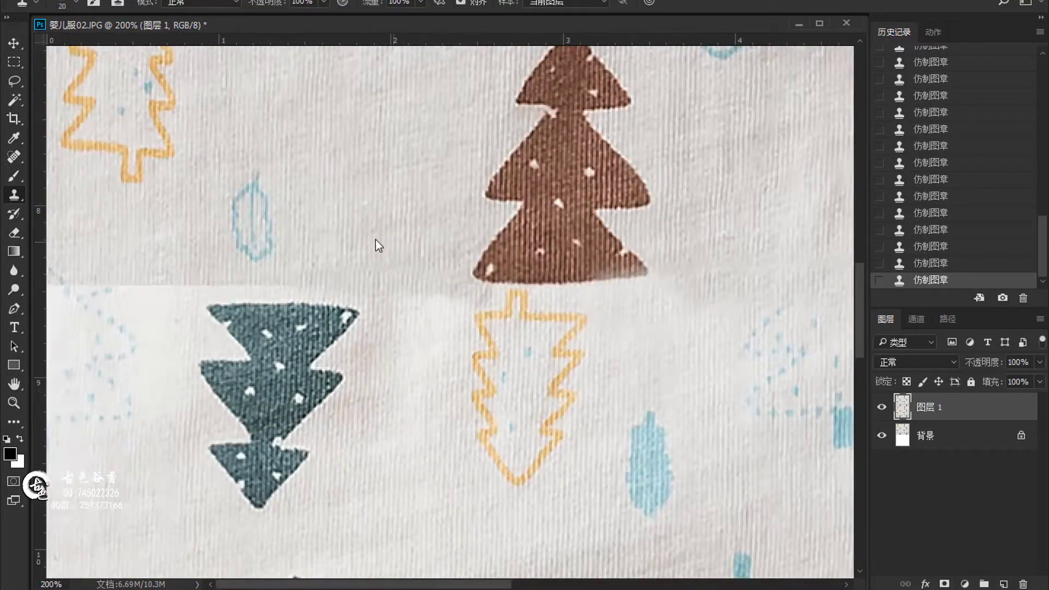
pyautogui.hotkey('ctrl', '0')
# Step: Widen the canvas to 2000 and slide a duplicate of the tree-print tile into the empty half
pyautogui.hotkey('ctrl', 'e')
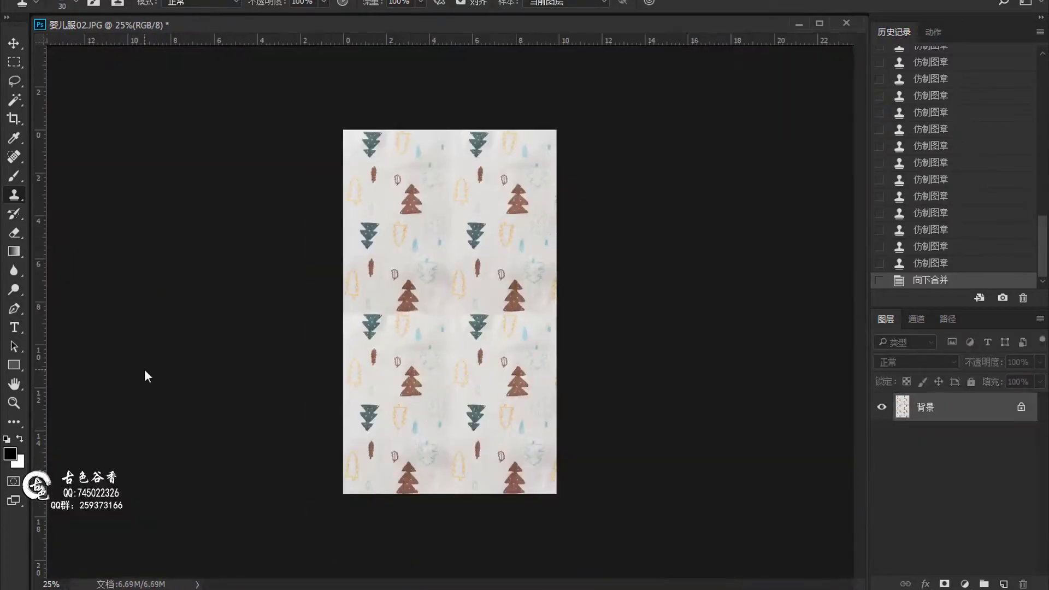
pyautogui.hotkey('ctrl', 'alt', 'i')
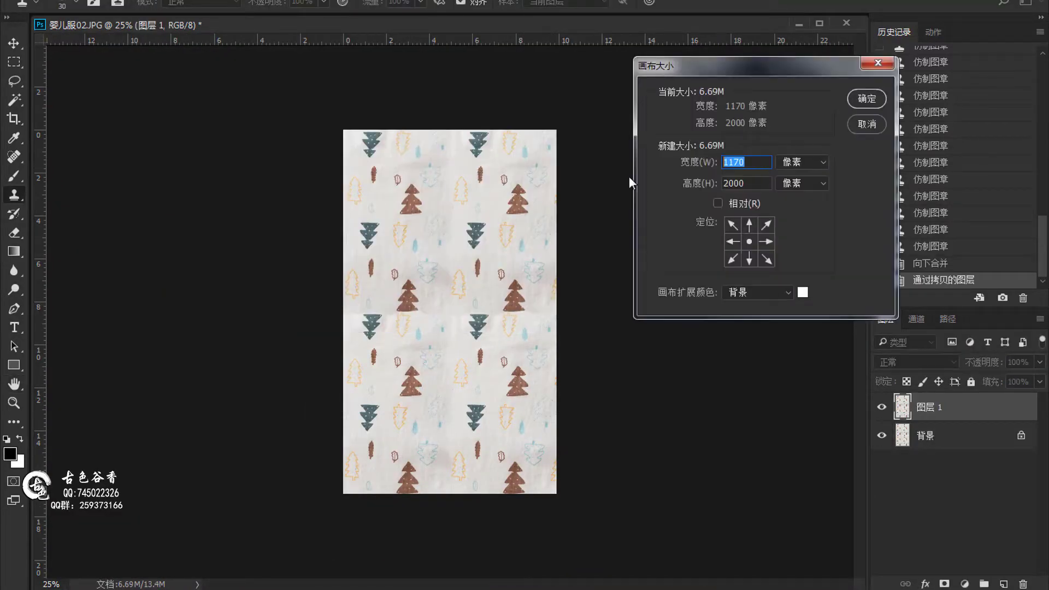
pyautogui.write('2000')
pyautogui.click(866, 98)
pyautogui.hotkey('ctrl', 'j')
pyautogui.press('v')
pyautogui.moveTo(560, 278); pyautogui.dragTo(480, 316)
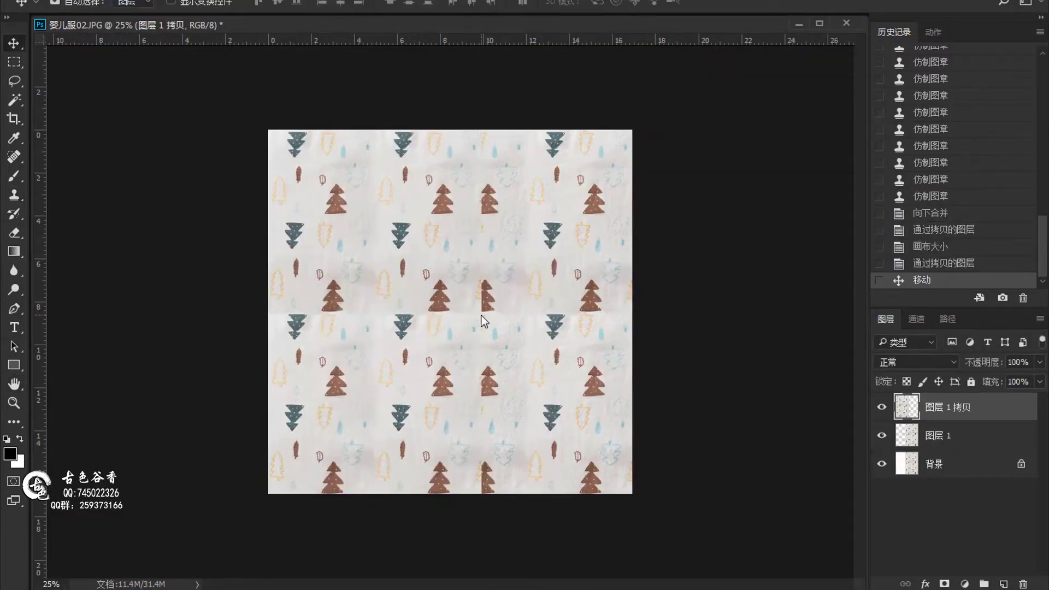
pyautogui.hotkey('ctrl', 'alt', 'z')
pyautogui.hotkey('ctrl', 'alt', 'z')
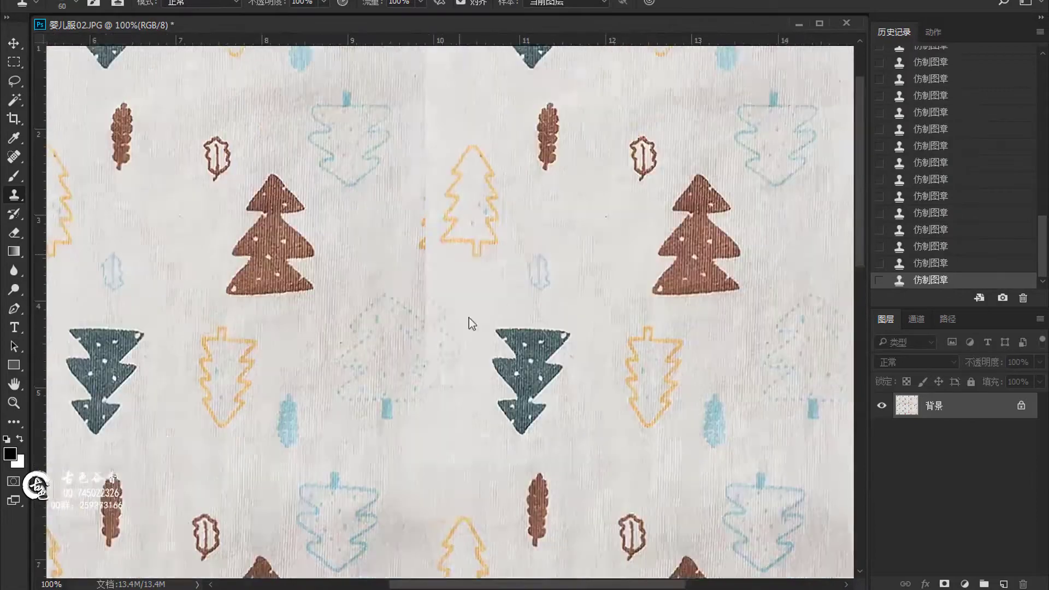
# Step: Review the full tiled texture and save it as 婴儿服贴图.jpg
pyautogui.scroll(-3, 437, 181)
pyautogui.scroll(-3, 476, 262)
pyautogui.scroll(-3, 473, 230)
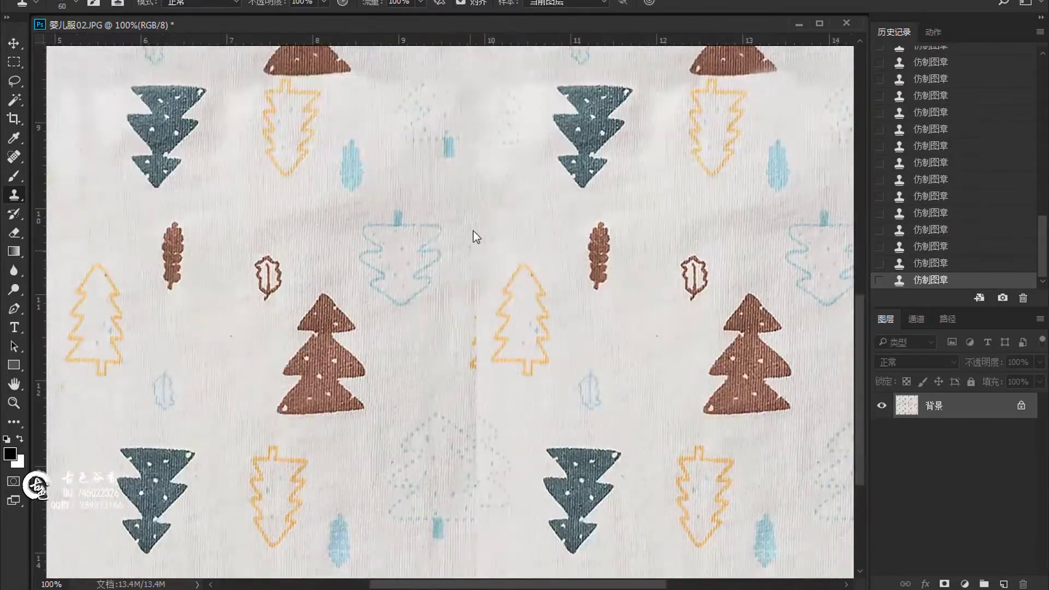
pyautogui.scroll(-3, 477, 271)
pyautogui.hotkey('ctrl', '0')
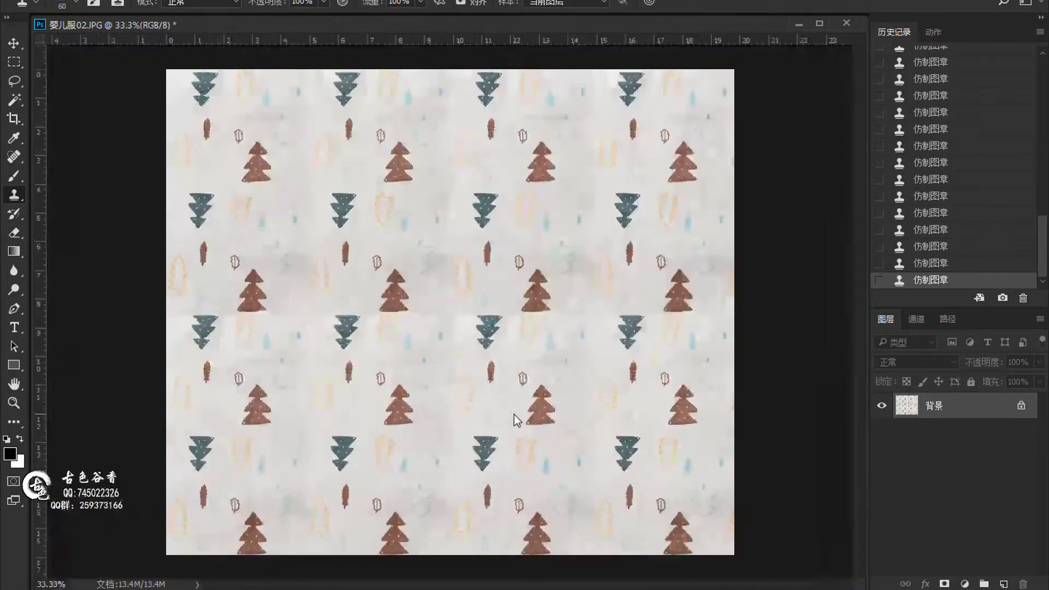
pyautogui.hotkey('ctrl', 'shift', 's')
pyautogui.press('Return')
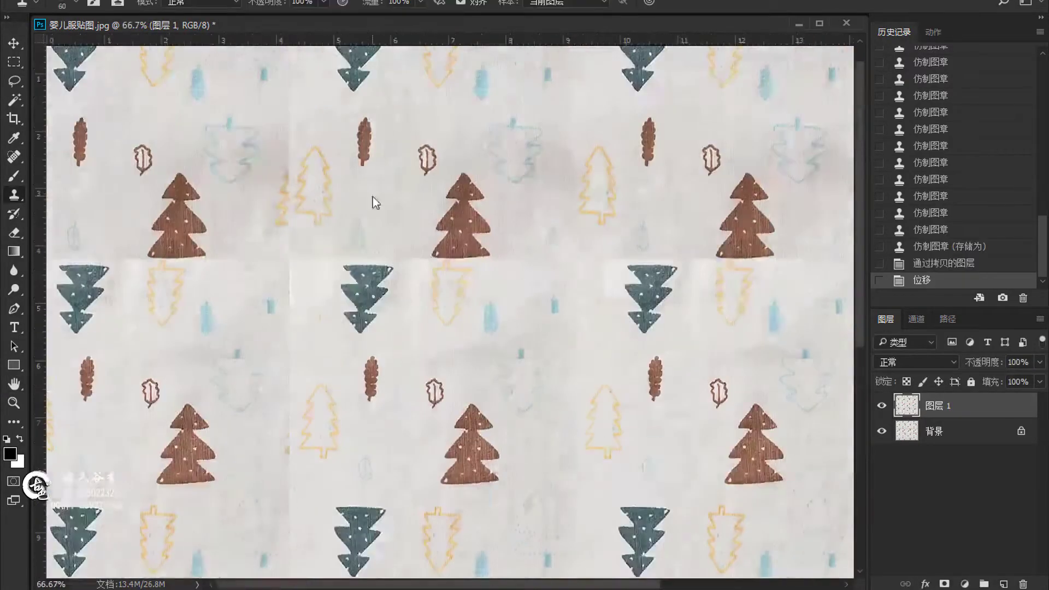
# Step: Scroll around the canvas to check the tiled tree print for visible seams
pyautogui.scroll(-2, 277, 252)
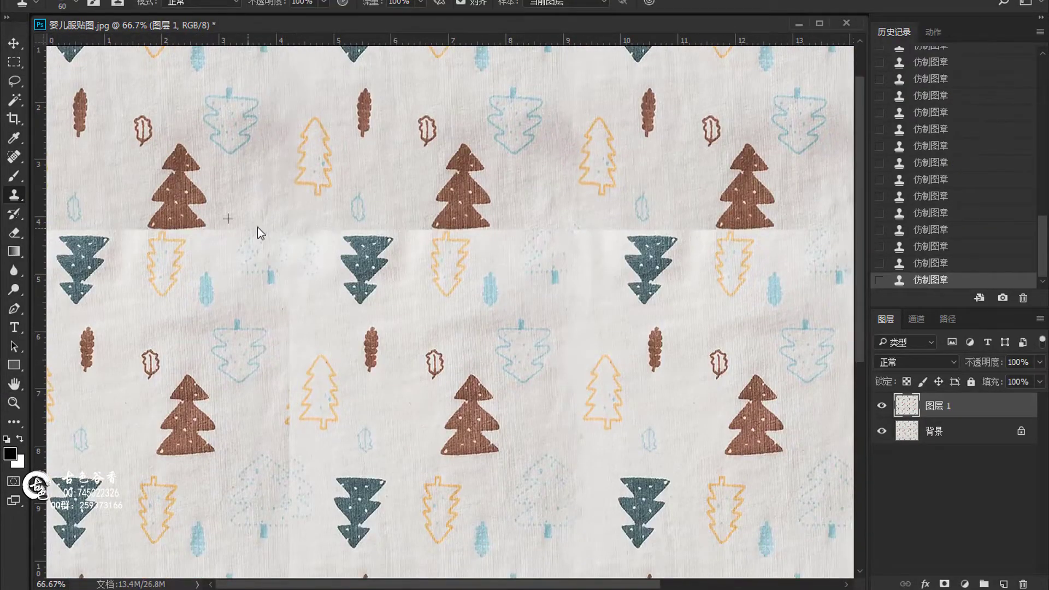
pyautogui.keyDown('alt'); pyautogui.scroll(1, 258, 227); pyautogui.keyUp('alt')
pyautogui.scroll(-4, 87, 262)
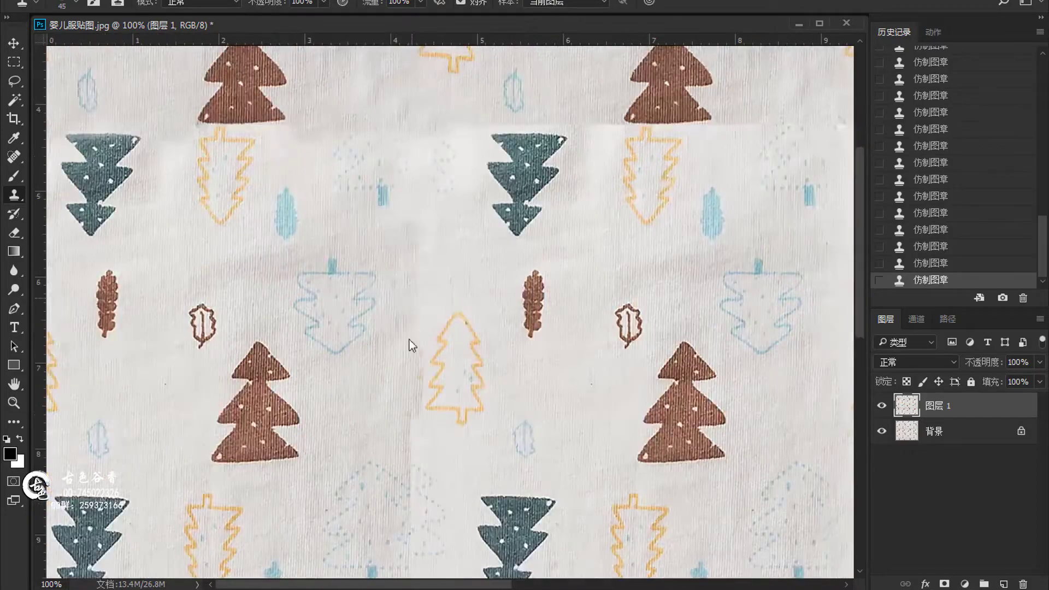
pyautogui.scroll(-3, 410, 339)
pyautogui.scroll(-3, 413, 317)
pyautogui.scroll(-3, 402, 273)
pyautogui.scroll(-3, 407, 295)
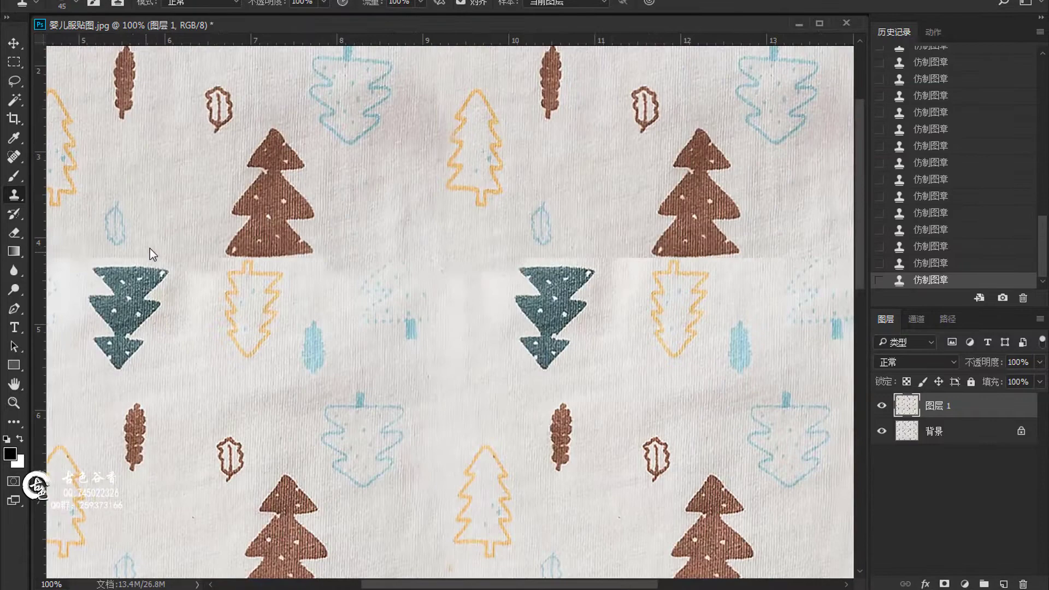
pyautogui.keyDown('ctrl'); pyautogui.hscroll(1, 420, 262); pyautogui.keyUp('ctrl')
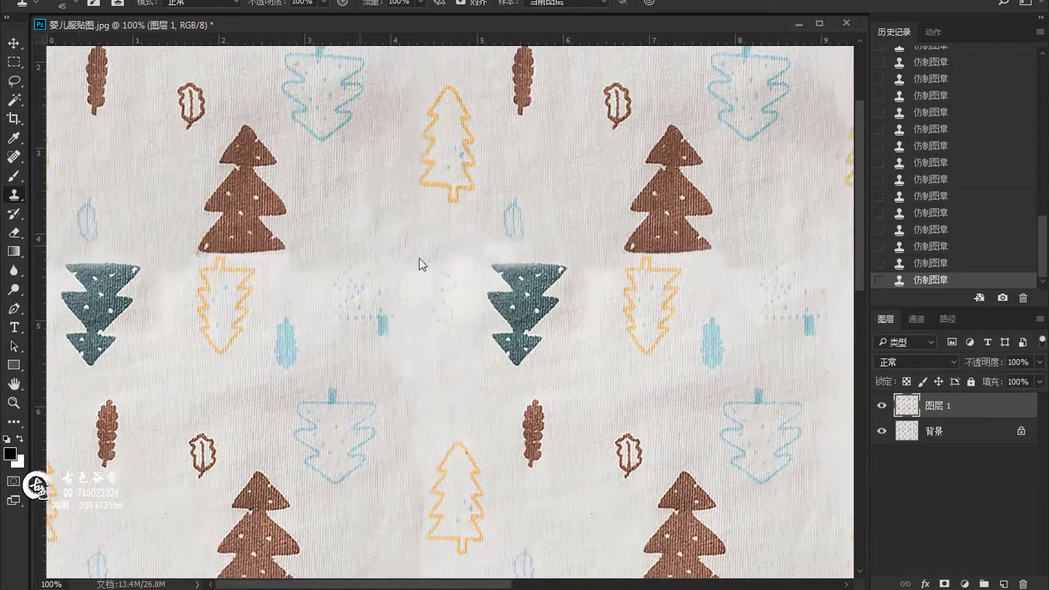
pyautogui.keyDown('ctrl'); pyautogui.hscroll(4, 455, 263); pyautogui.keyUp('ctrl')
pyautogui.keyDown('ctrl'); pyautogui.hscroll(3, 649, 260); pyautogui.keyUp('ctrl')
pyautogui.scroll(-3, 683, 267)
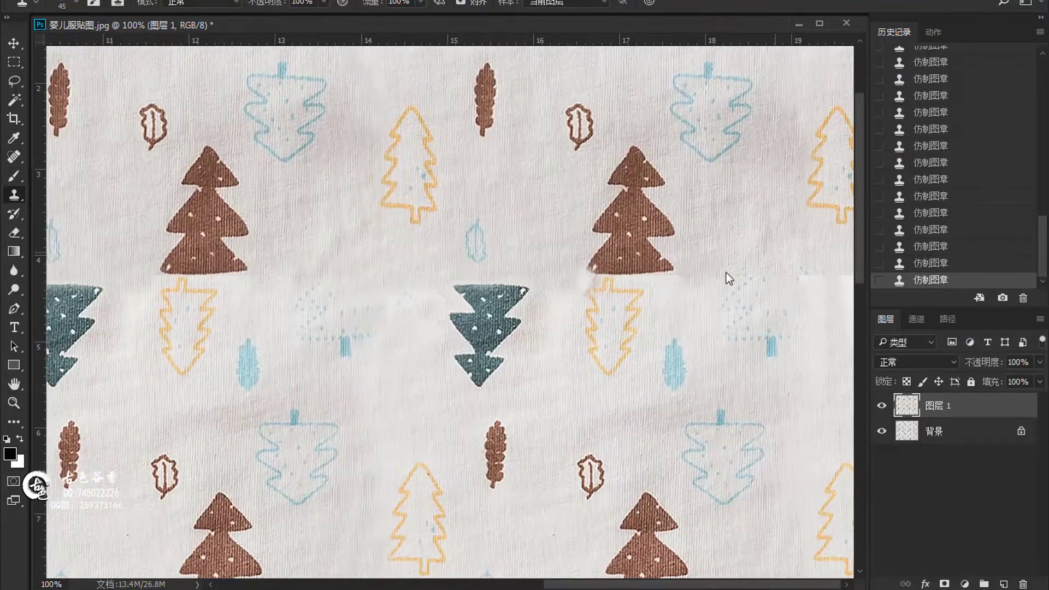
pyautogui.keyDown('alt'); pyautogui.scroll(-4, 611, 362); pyautogui.keyUp('alt')
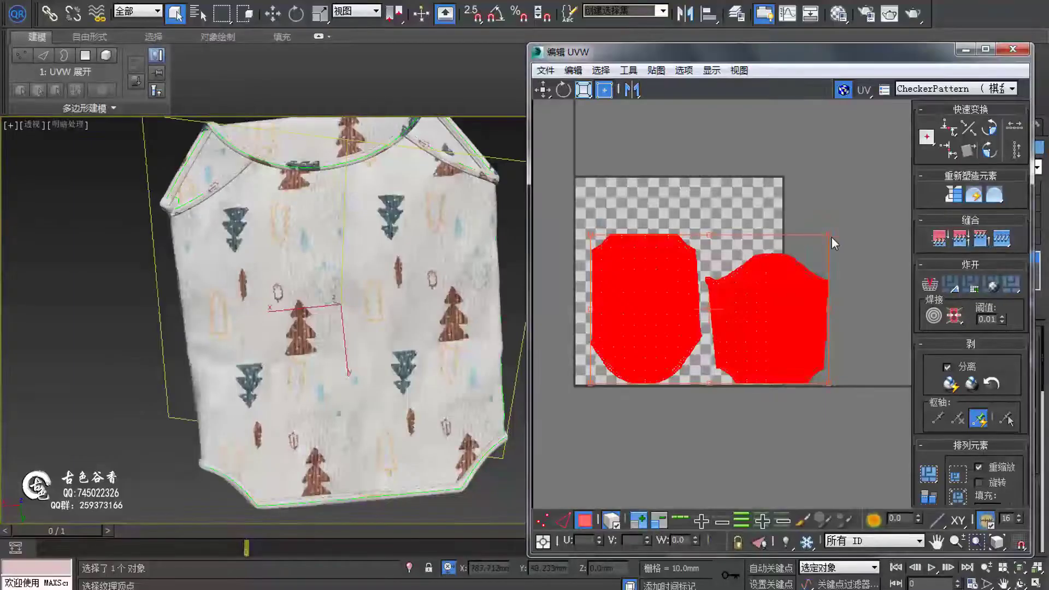
# Step: Drag the UV bounding-box corners to stretch both panel islands taller and narrower
pyautogui.moveTo(830, 238); pyautogui.dragTo(821, 198)
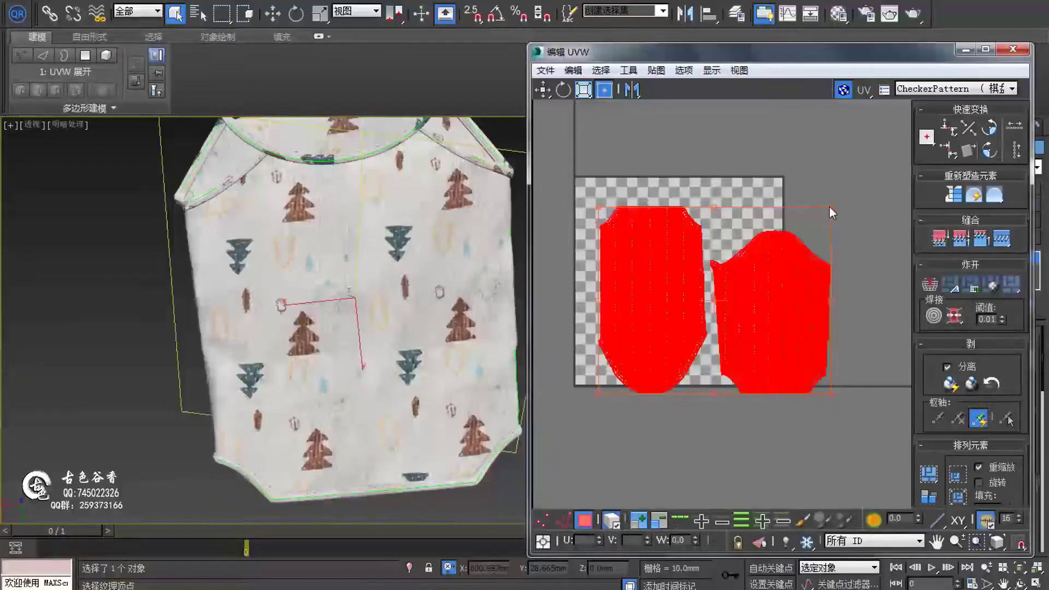
pyautogui.moveTo(829, 206); pyautogui.dragTo(830, 193)
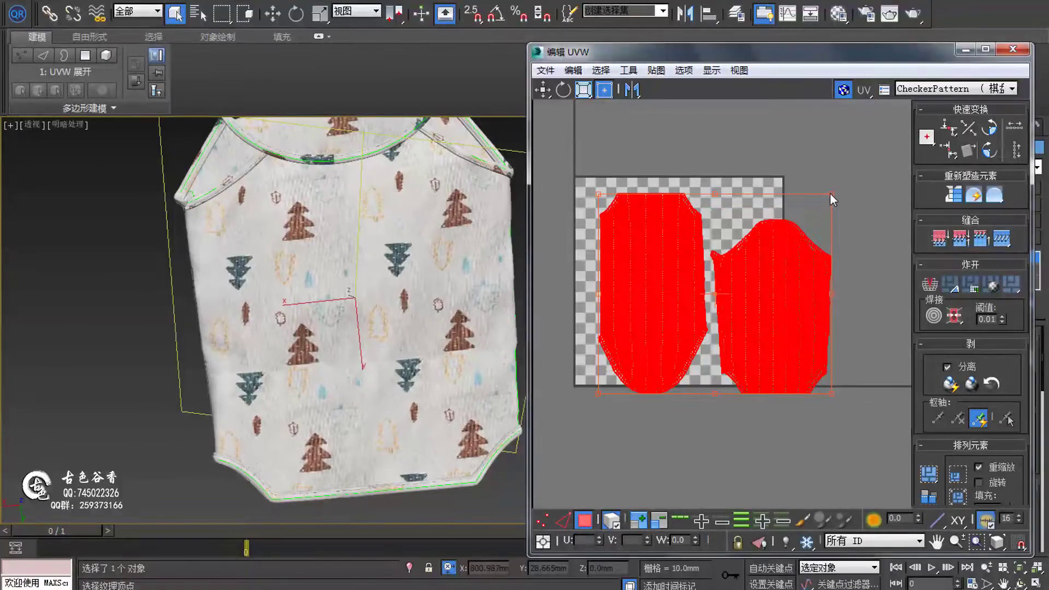
pyautogui.moveTo(465, 197)
pyautogui.keyDown('alt'); pyautogui.mouseDown(button='middle')
pyautogui.moveTo(381, 191)
pyautogui.moveTo(430, 298)
pyautogui.mouseUp(button='middle'); pyautogui.keyUp('alt')
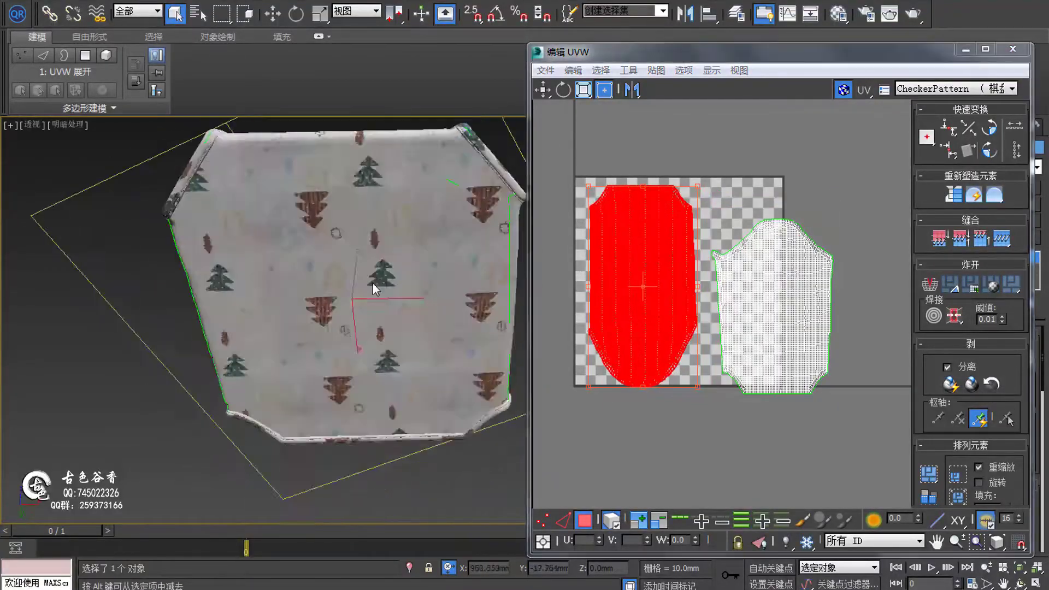
pyautogui.moveTo(972, 61); pyautogui.dragTo(907, 56)
# Step: Switch to Windows Explorer and open the 古色贴图 texture folder
pyautogui.click(902, 44)
pyautogui.click(411, 552)
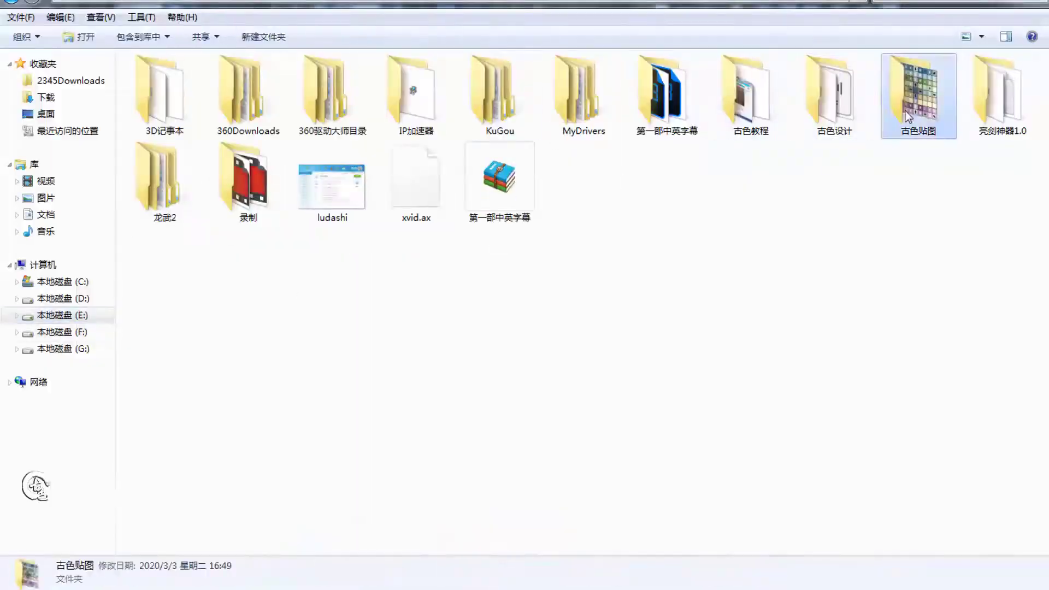
pyautogui.doubleClick(967, 99)
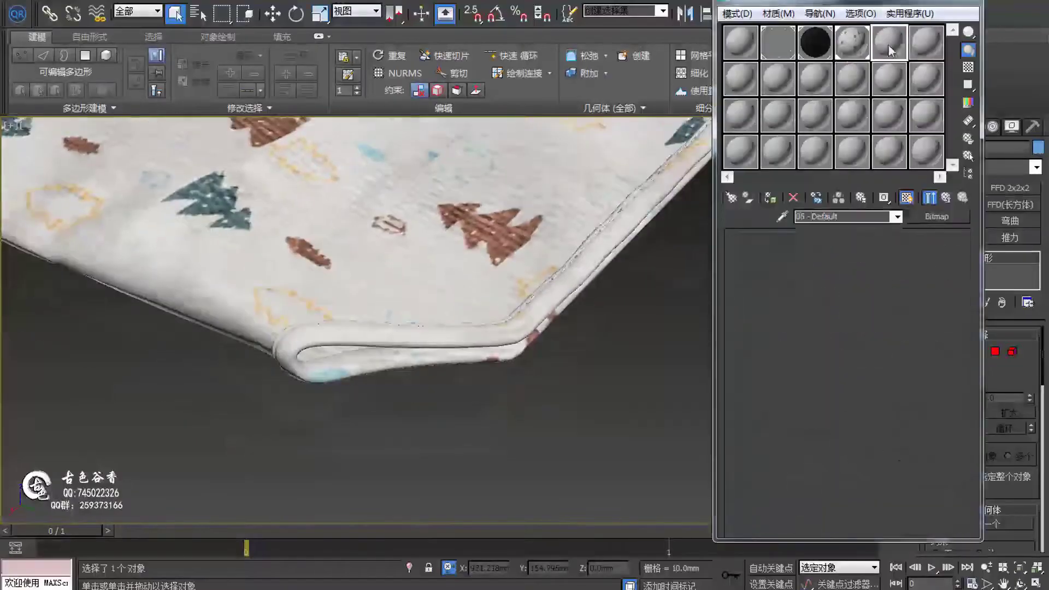
# Step: Rename the slot-5 material from 05 - Default to 边
pyautogui.click(889, 48)
pyautogui.write('边')
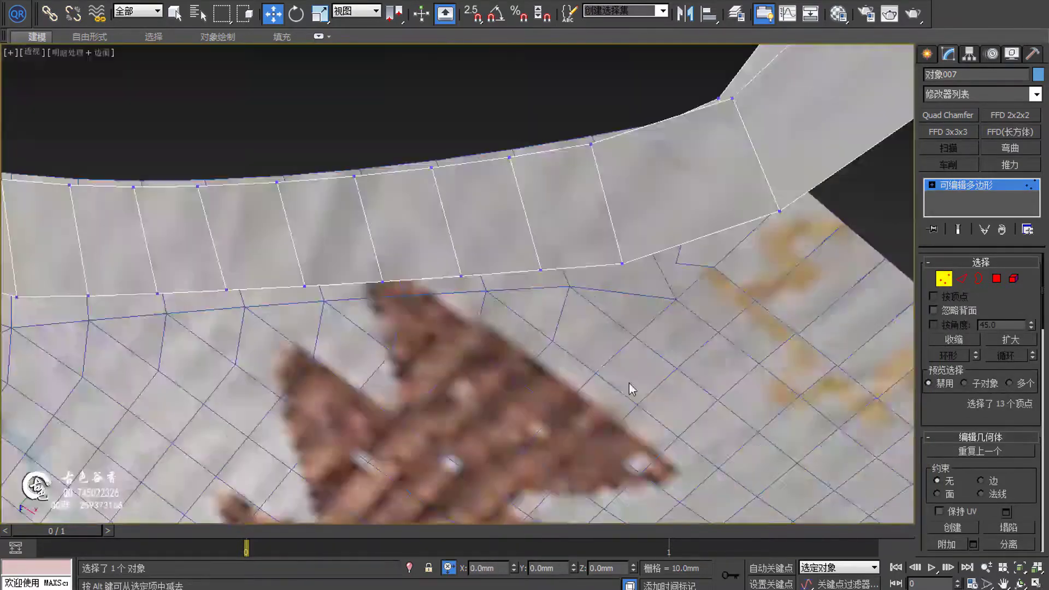
# Step: Nudge the trim vertices to fit the armhole edge and convert the spline to editable poly
pyautogui.click(946, 185)
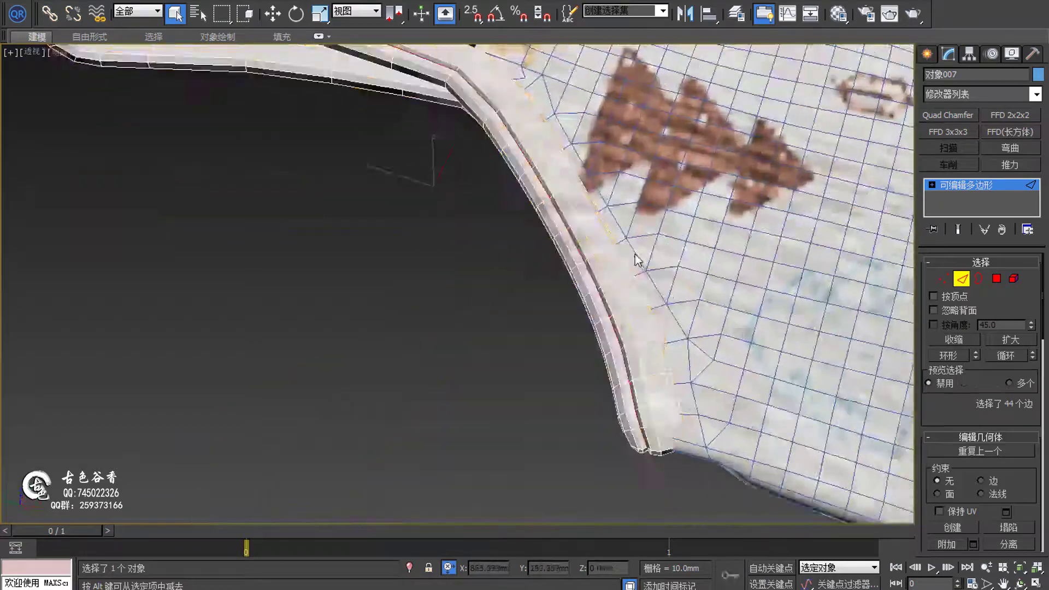
pyautogui.moveTo(525, 326); pyautogui.dragTo(619, 415)
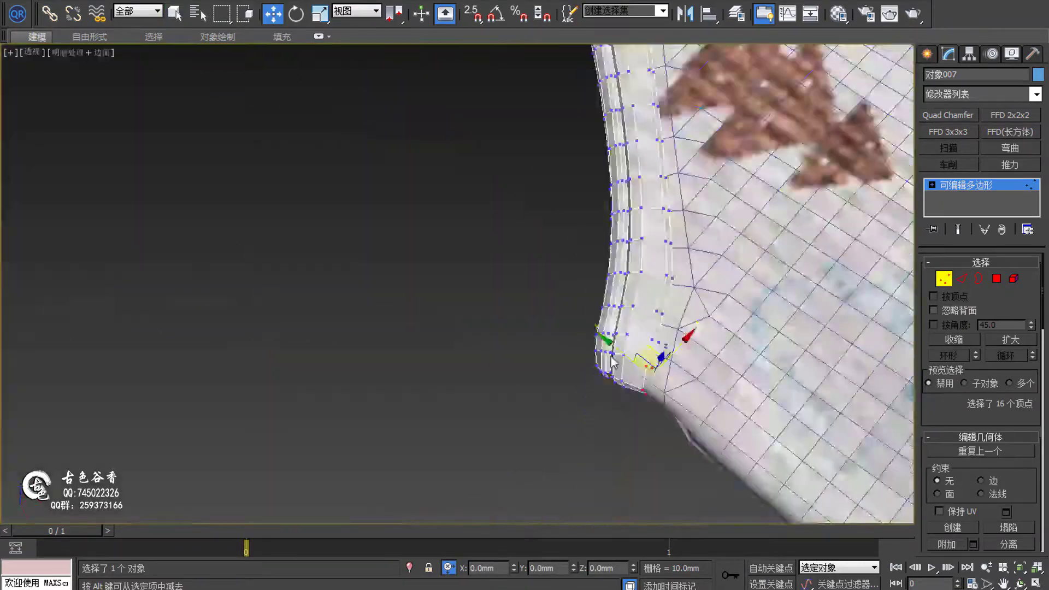
pyautogui.moveTo(545, 353); pyautogui.dragTo(540, 351)
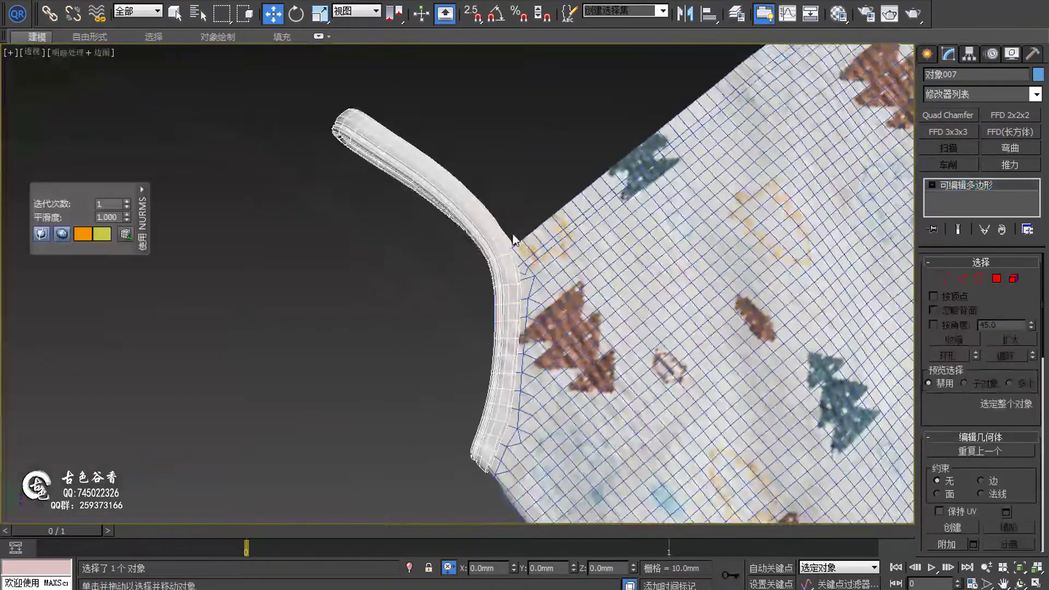
pyautogui.rightClick(467, 271)
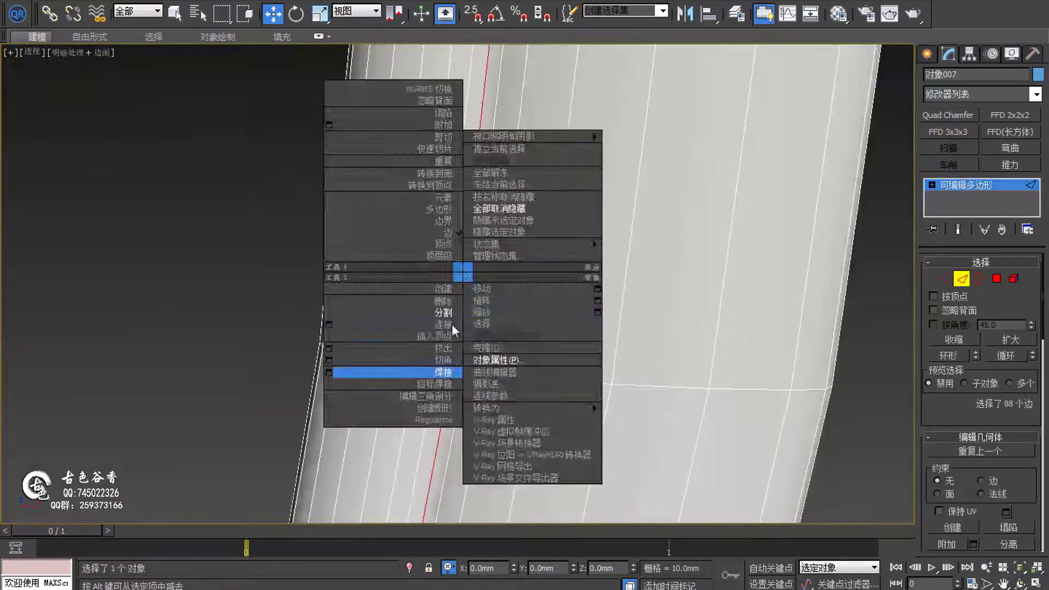
pyautogui.click(394, 372)
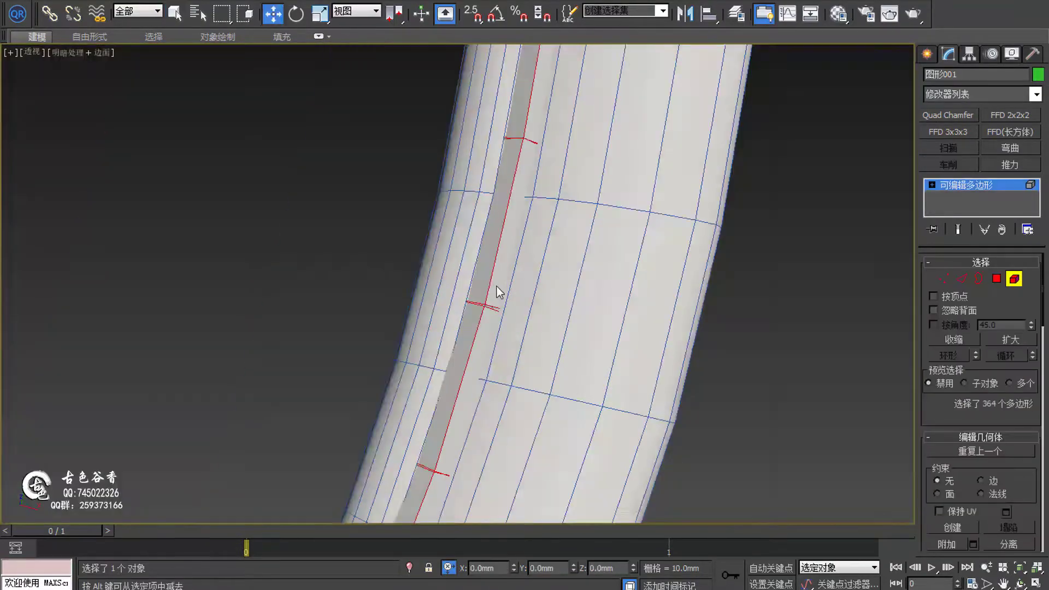
pyautogui.rightClick(506, 259)
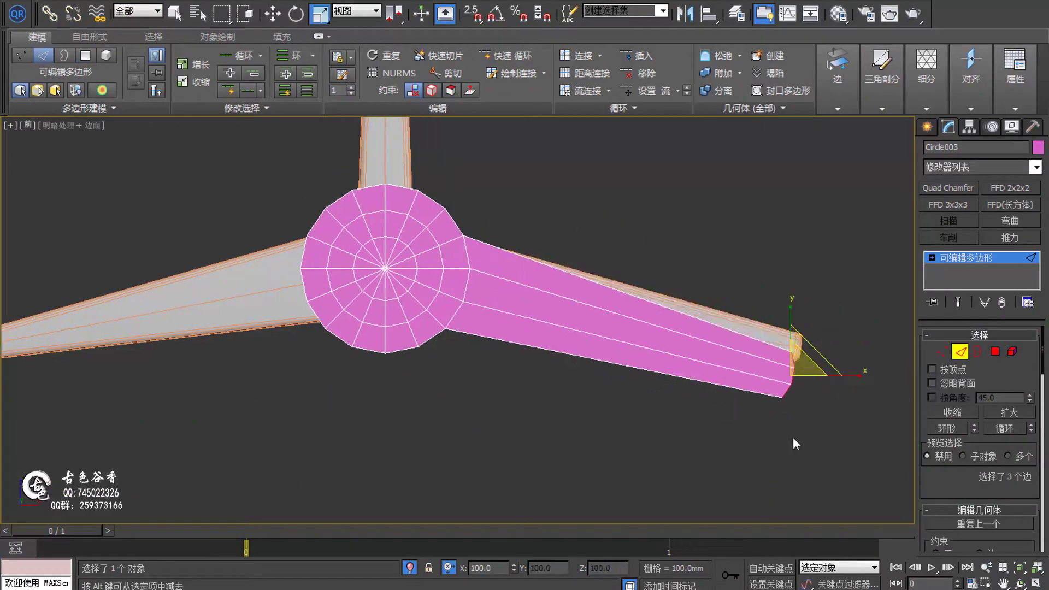
# Step: Cut a new edge loop across the fastener's strap arm
pyautogui.scroll(3, 797, 382)
pyautogui.scroll(2, 798, 353)
pyautogui.press('1')
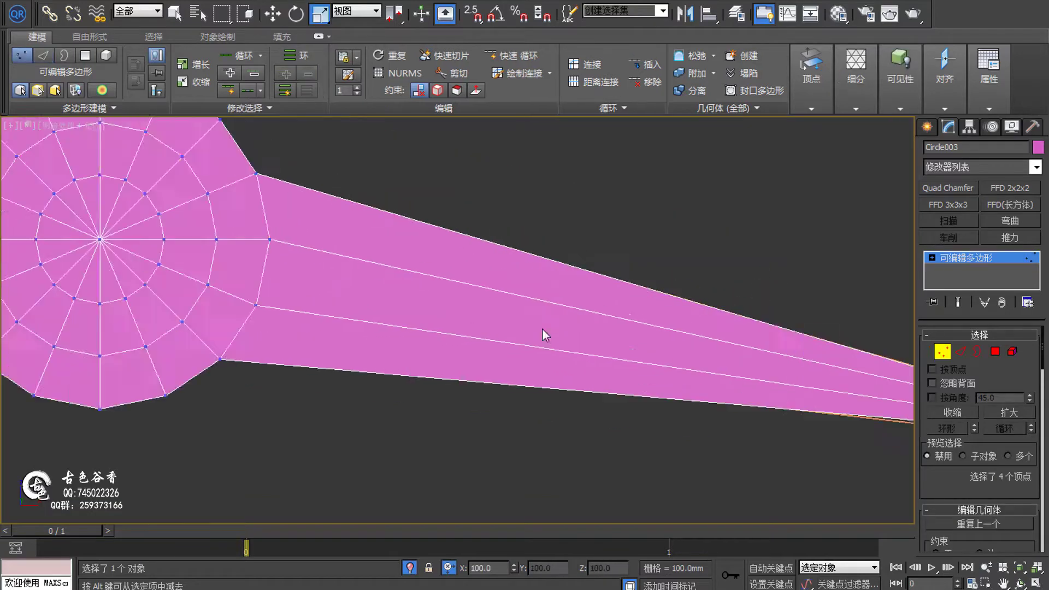
pyautogui.press('q')
pyautogui.scroll(2, 492, 301)
pyautogui.click(452, 355)
pyautogui.moveTo(418, 445)
pyautogui.mouseDown(button='middle')
pyautogui.moveTo(397, 410)
pyautogui.moveTo(540, 488)
pyautogui.mouseUp(button='middle')
# Step: Select the arm's edge loop and draw connecting edges where the hub meets the arm
pyautogui.press('2')
pyautogui.scroll(-3, 531, 286)
pyautogui.press('q')
pyautogui.scroll(3, 467, 267)
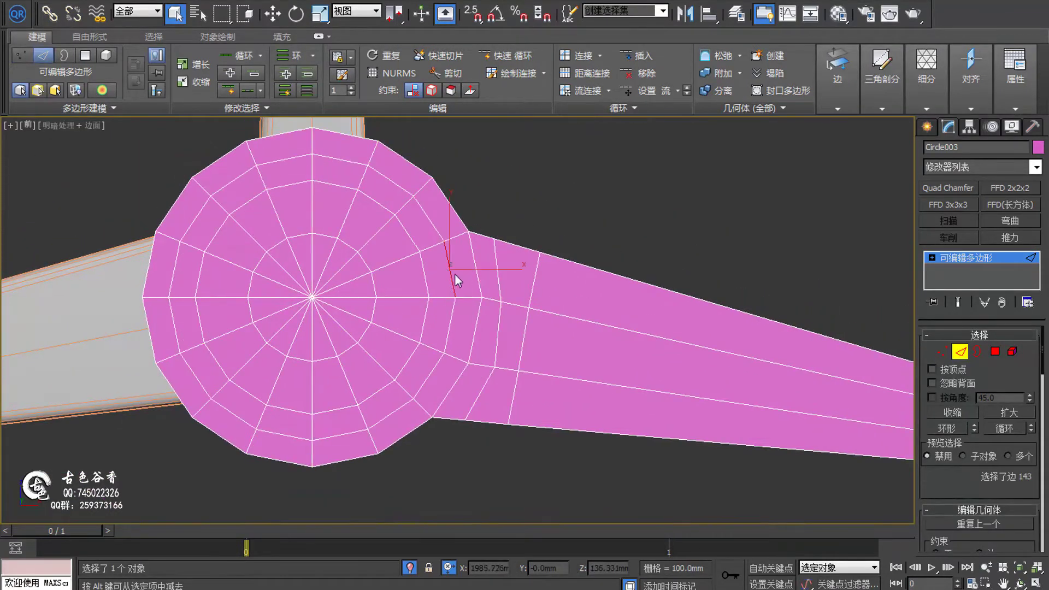
pyautogui.doubleClick(458, 281)
pyautogui.scroll(4, 457, 281)
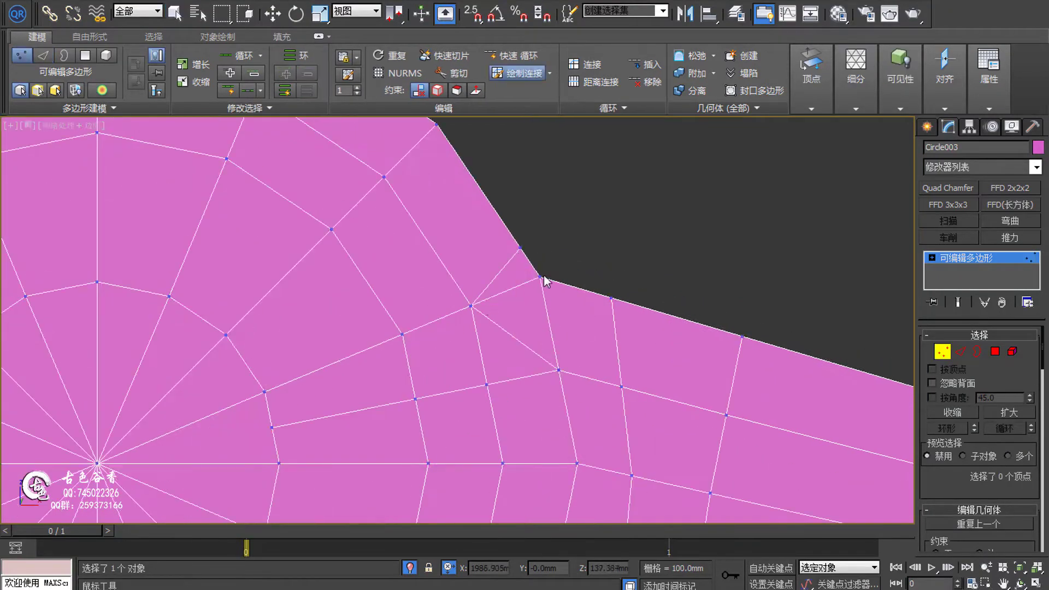
pyautogui.moveTo(543, 280); pyautogui.dragTo(608, 273, button='middle')
pyautogui.press('w')
pyautogui.press('2')
pyautogui.keyDown('alt'); pyautogui.moveTo(435, 281); pyautogui.dragTo(443, 387, button='middle'); pyautogui.keyUp('alt')
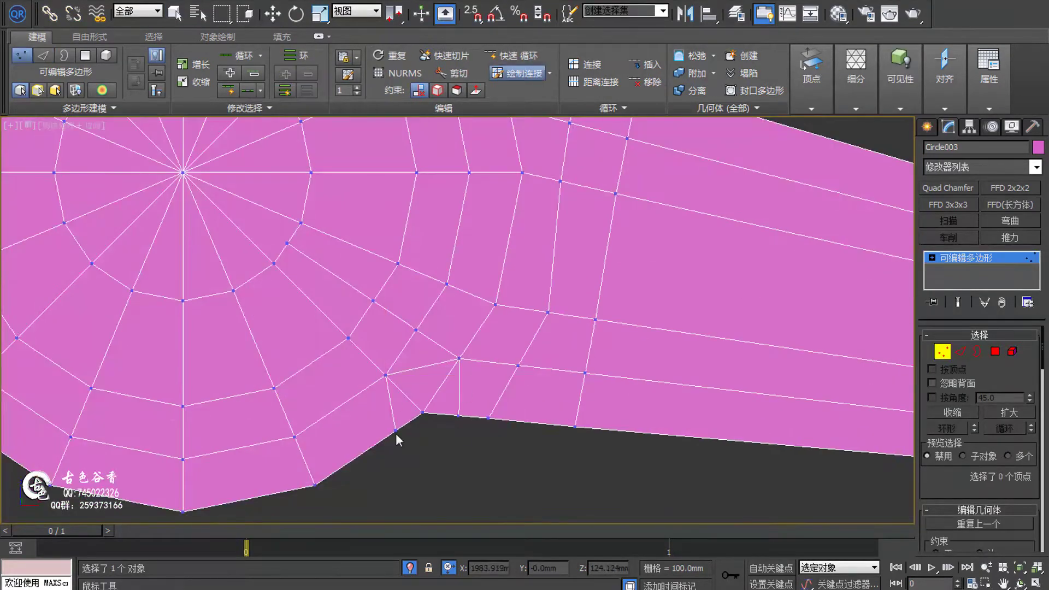
# Step: Select all of the fastener's edges, clear the selection, and orbit to view it from the side
pyautogui.scroll(-3, 397, 439)
pyautogui.press('2')
pyautogui.hotkey('ctrl', 'a')
pyautogui.scroll(2, 546, 275)
pyautogui.press('w')
pyautogui.press('z')
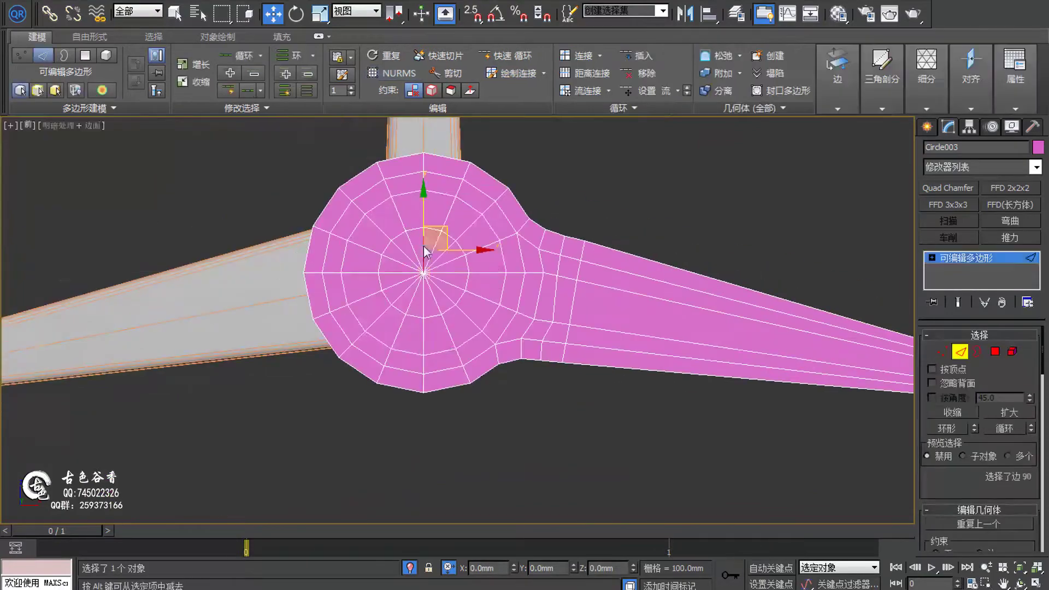
pyautogui.click(416, 257)
pyautogui.scroll(2, 412, 259)
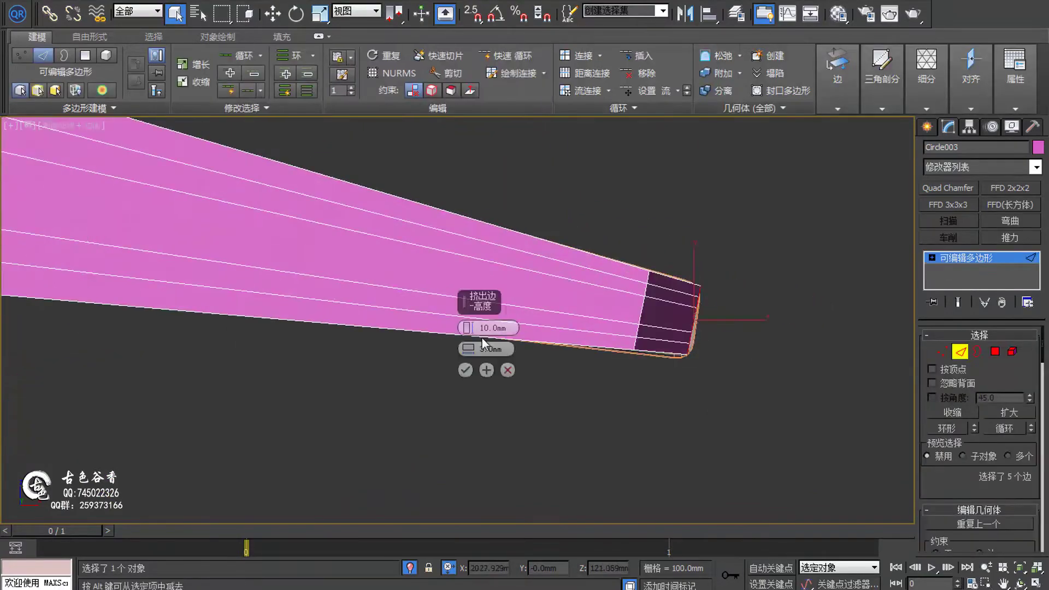
pyautogui.scroll(-3, 718, 380)
pyautogui.press('2')
pyautogui.keyDown('alt'); pyautogui.moveTo(557, 293); pyautogui.dragTo(605, 293, button='middle'); pyautogui.keyUp('alt')
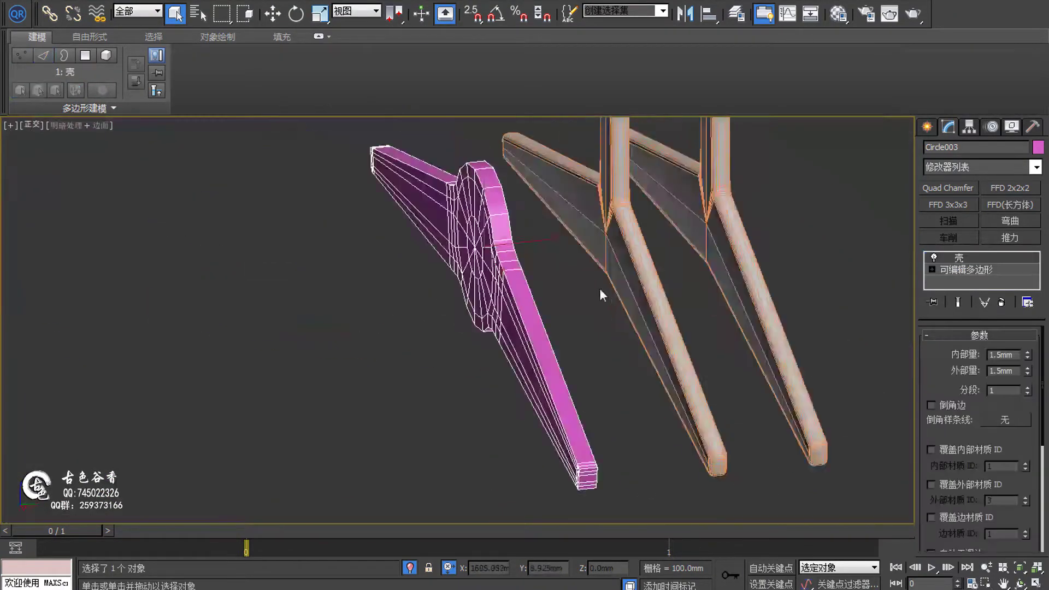
pyautogui.scroll(3, 580, 327)
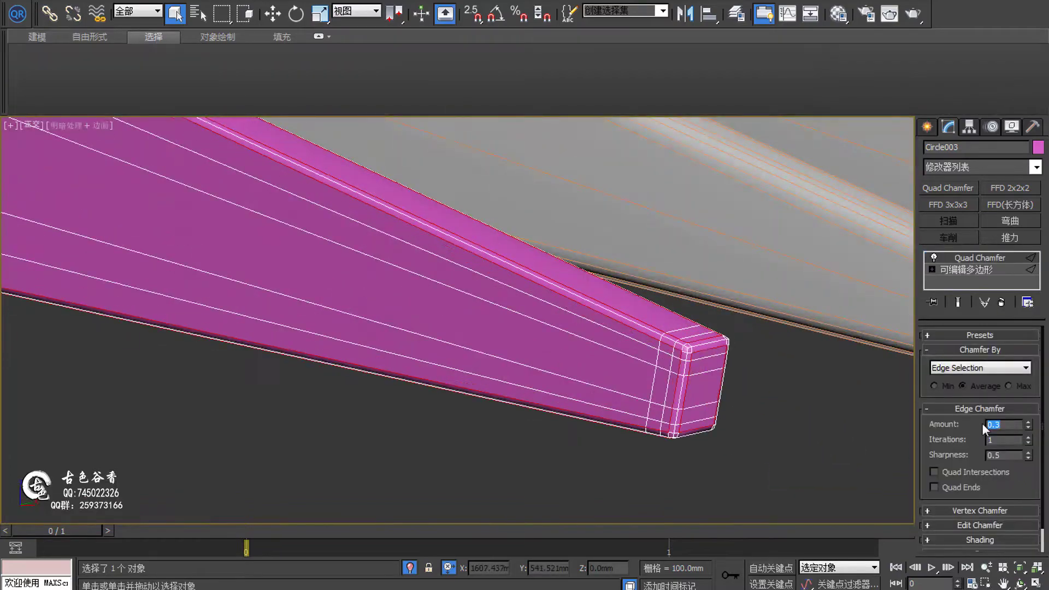